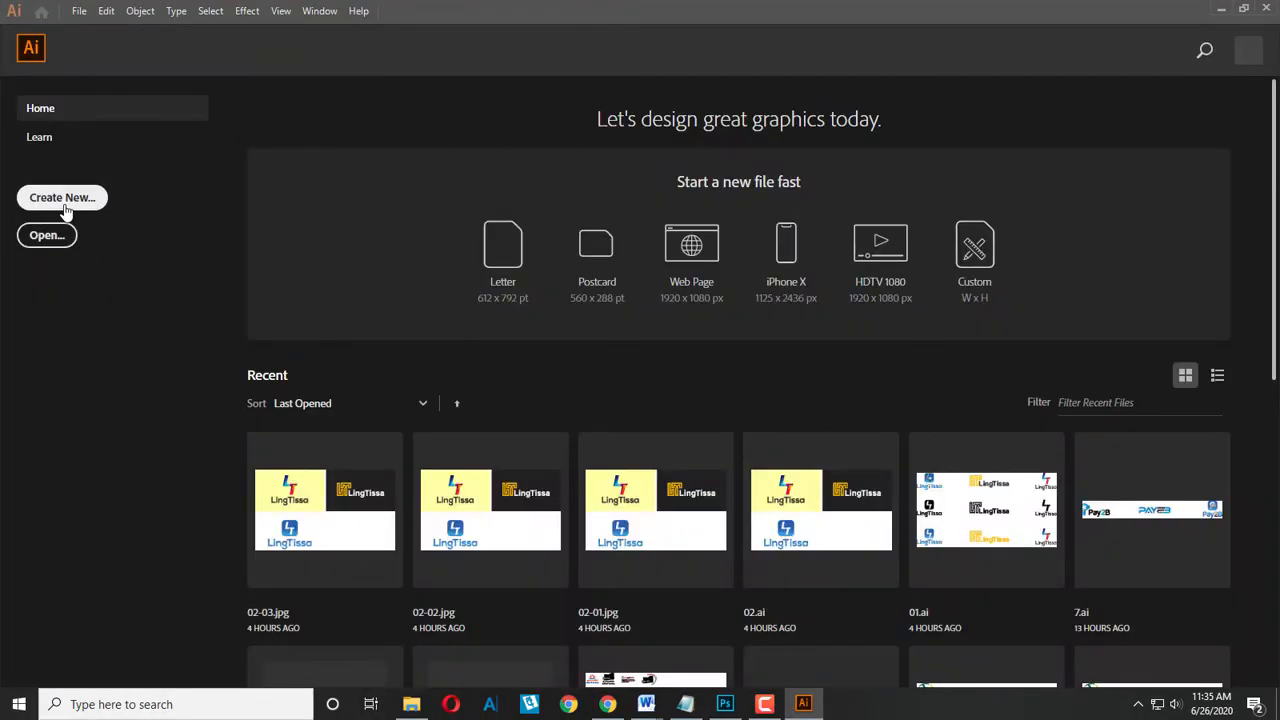
Create a 750 × 450 px document with three artboards, RGB colour mode and 300 ppi raster effects.
key("ctrl+n")
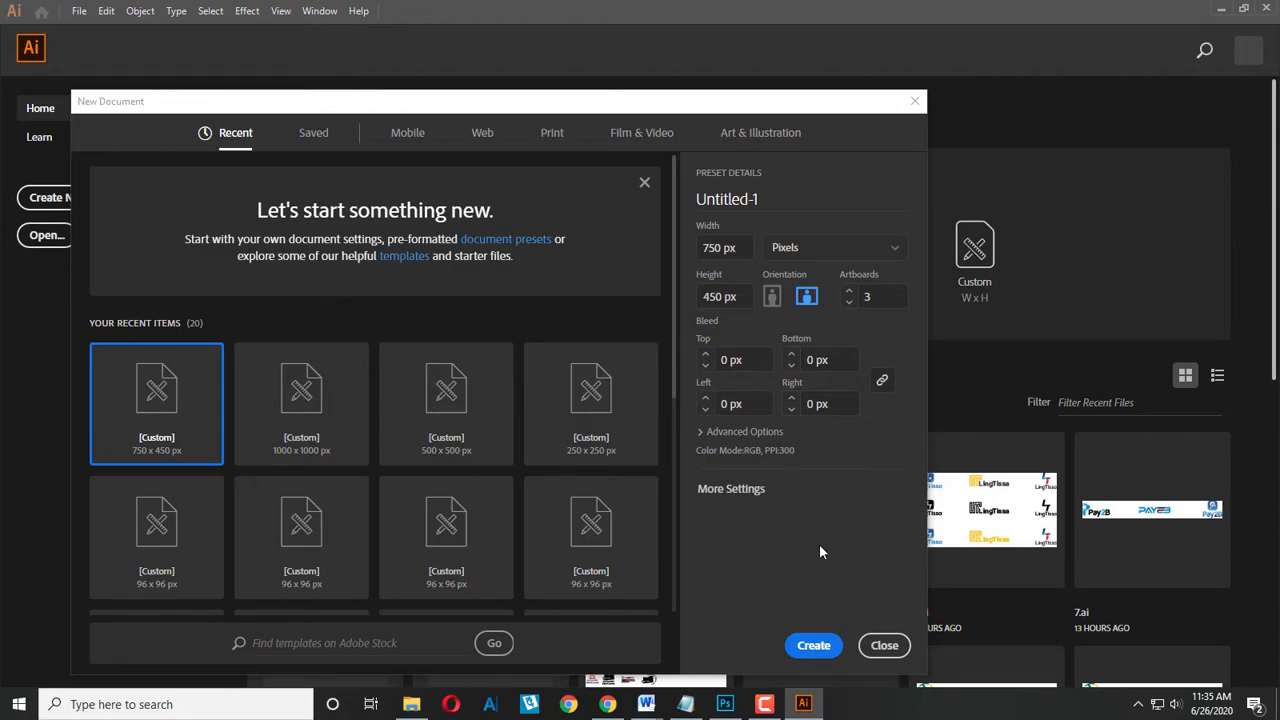
left_click(740, 431)
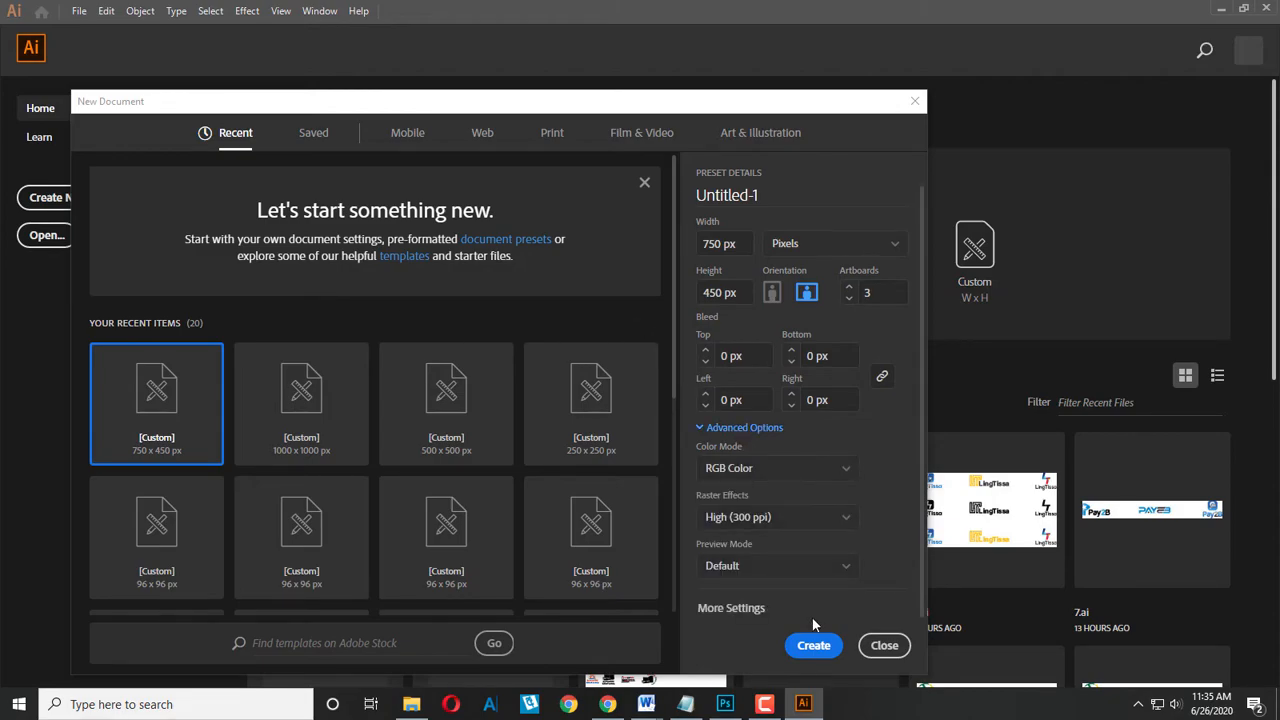
left_click(812, 646)
key("ctrl+0")
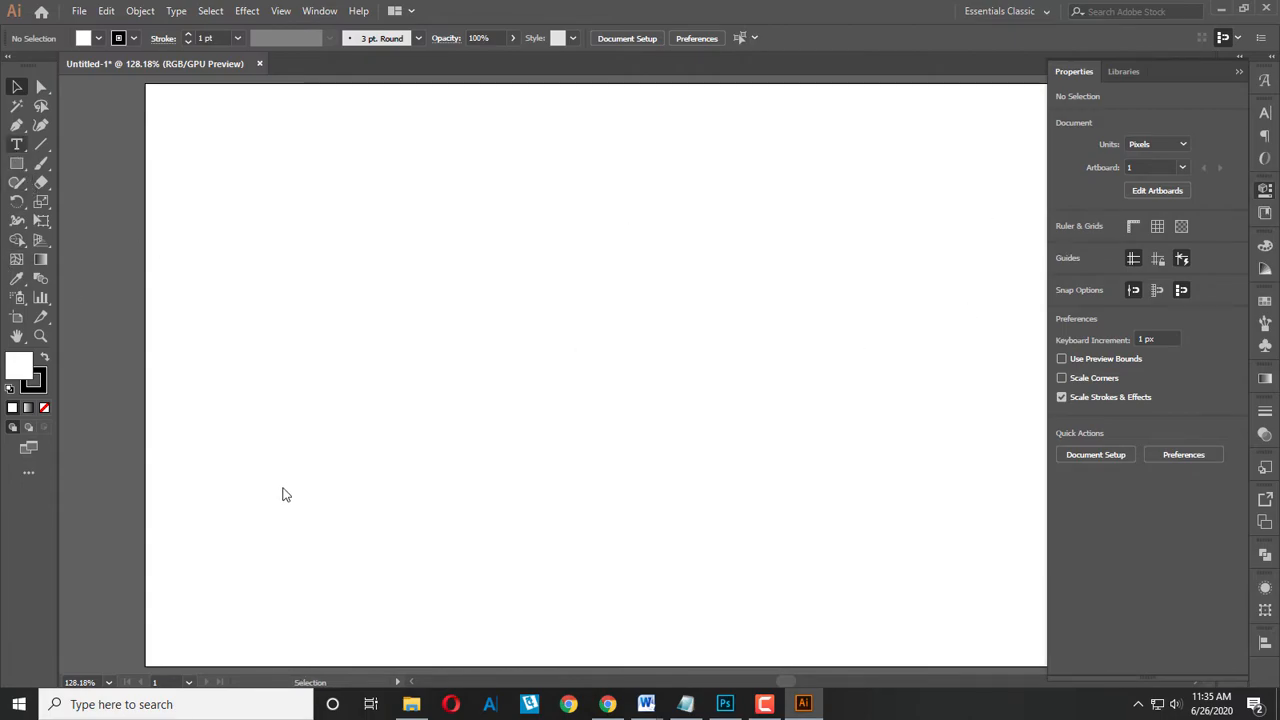
Paste the word "Deqoration" as point text on the artboard and enlarge it to about 62 pt.
key("t")
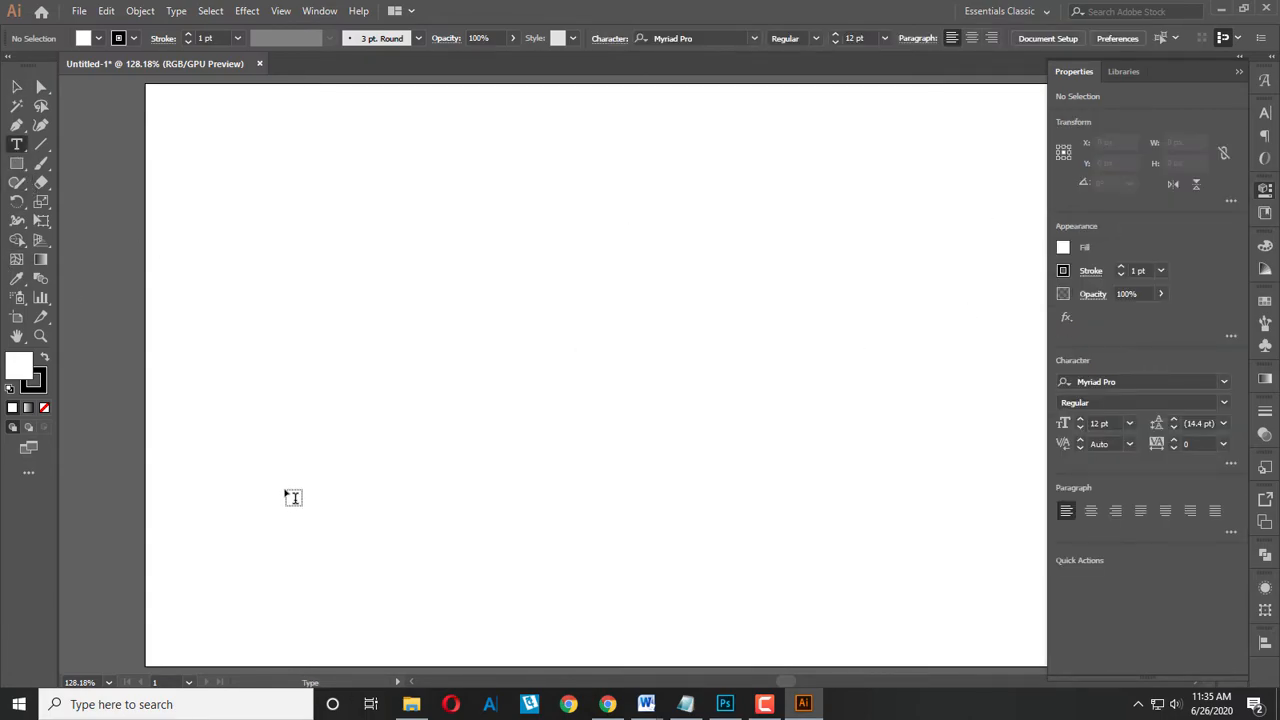
left_click(293, 497)
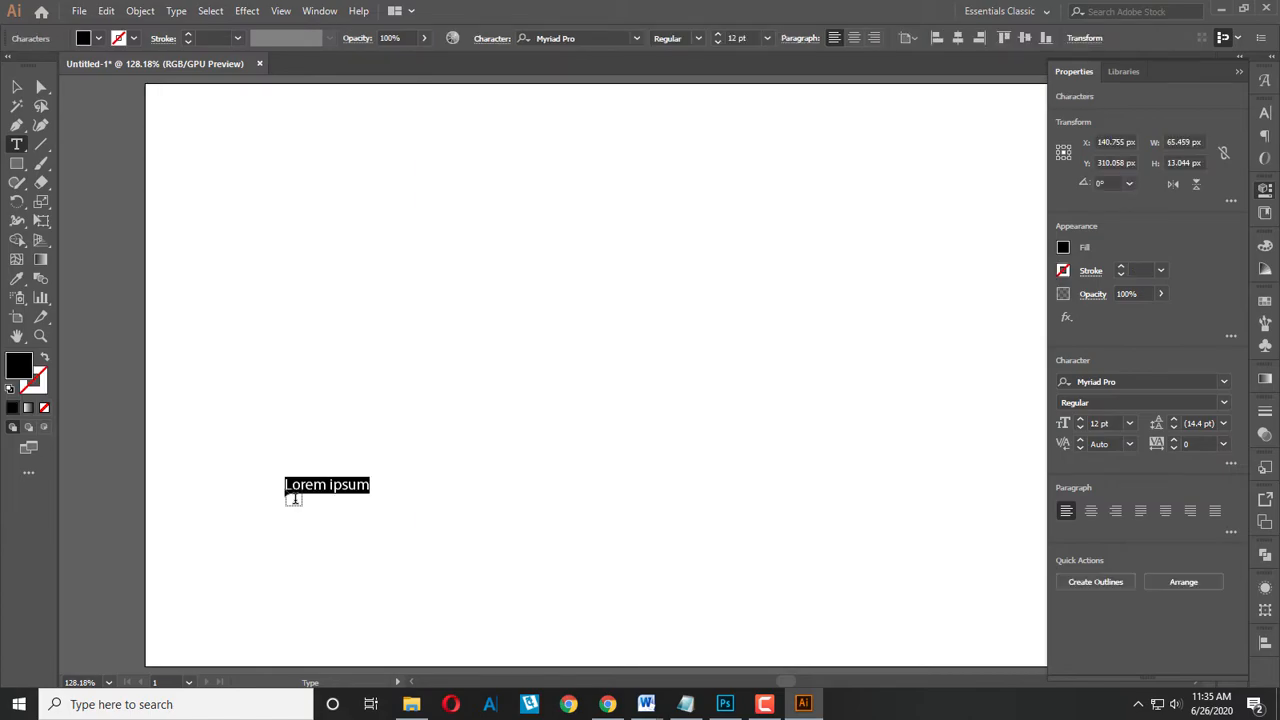
key("ctrl+v")
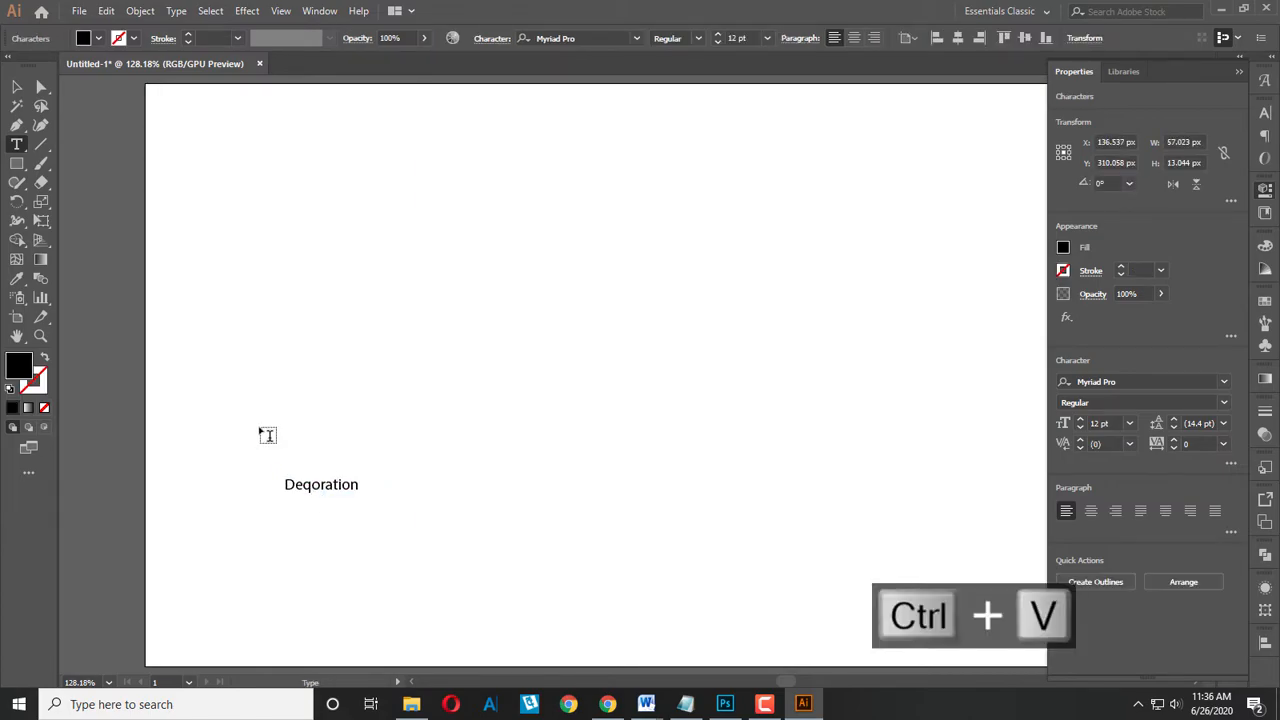
left_click(16, 87)
left_click_drag(362, 476, 665, 382)
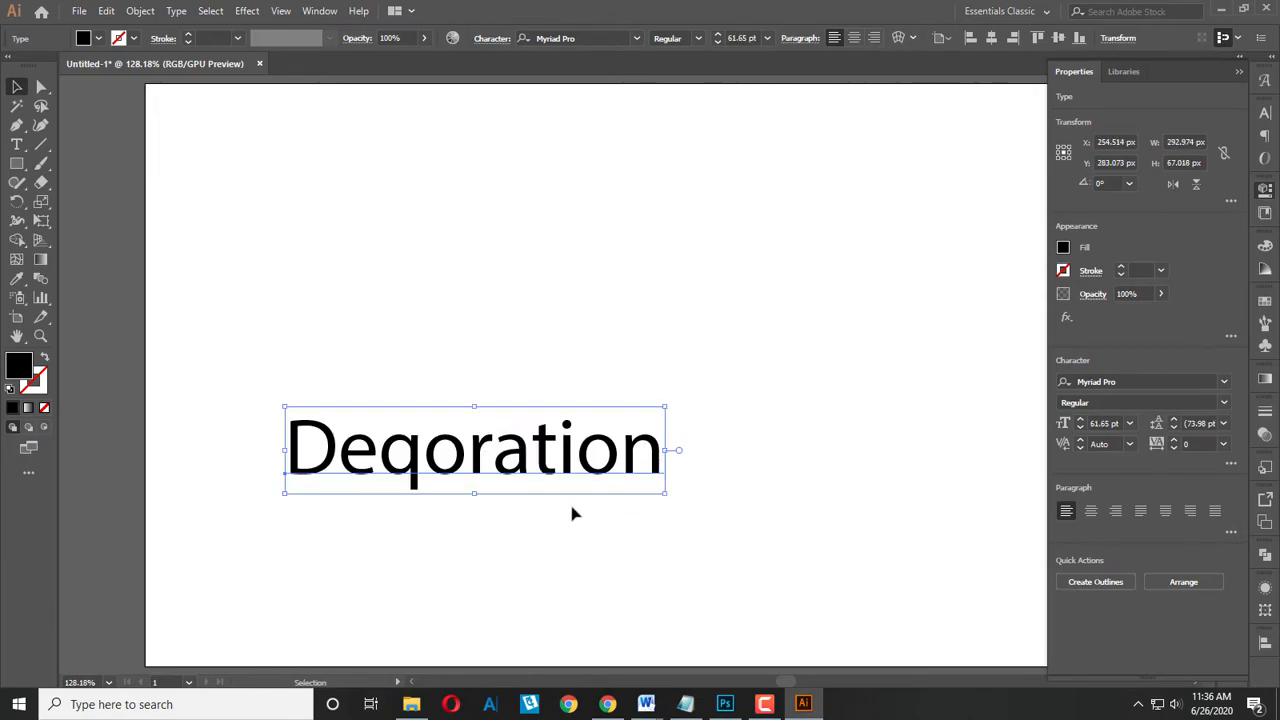
Move the word above the artboard, then place a copy of it on the artboard enlarged to about 104 pt.
scroll(573, 513, "down", 1)
left_click_drag(571, 486, 478, 150)
left_click(378, 322)
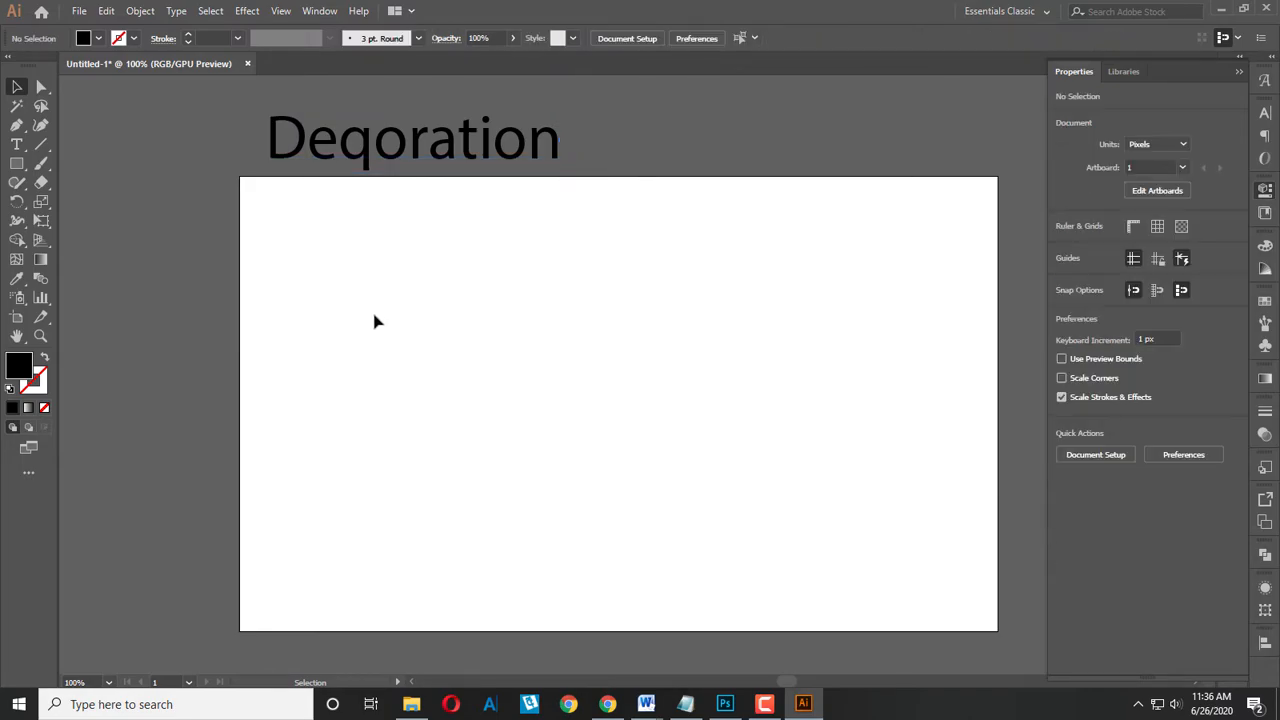
left_click_drag(372, 171, 432, 359)
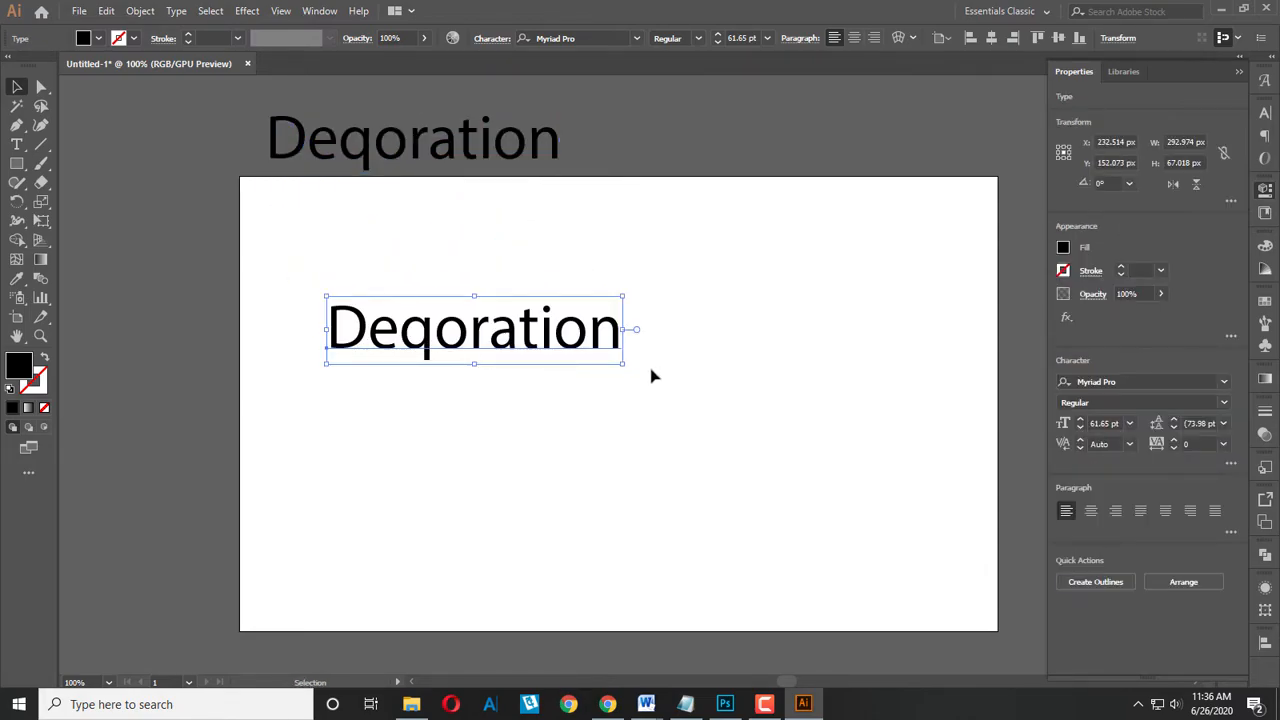
left_click_drag(622, 364, 846, 420)
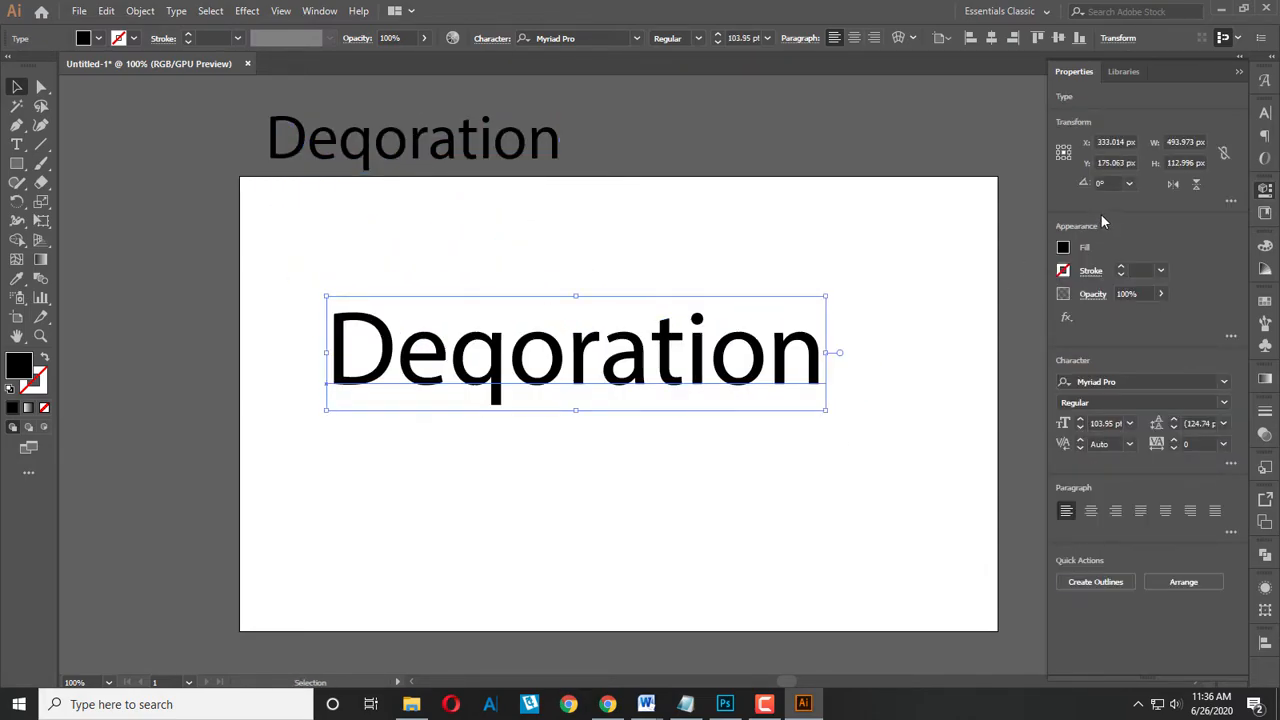
Set the font of the "Deqoration" copy on the artboard to Nexa Bold.
left_click(1239, 71)
left_click(1265, 112)
left_click(1236, 131)
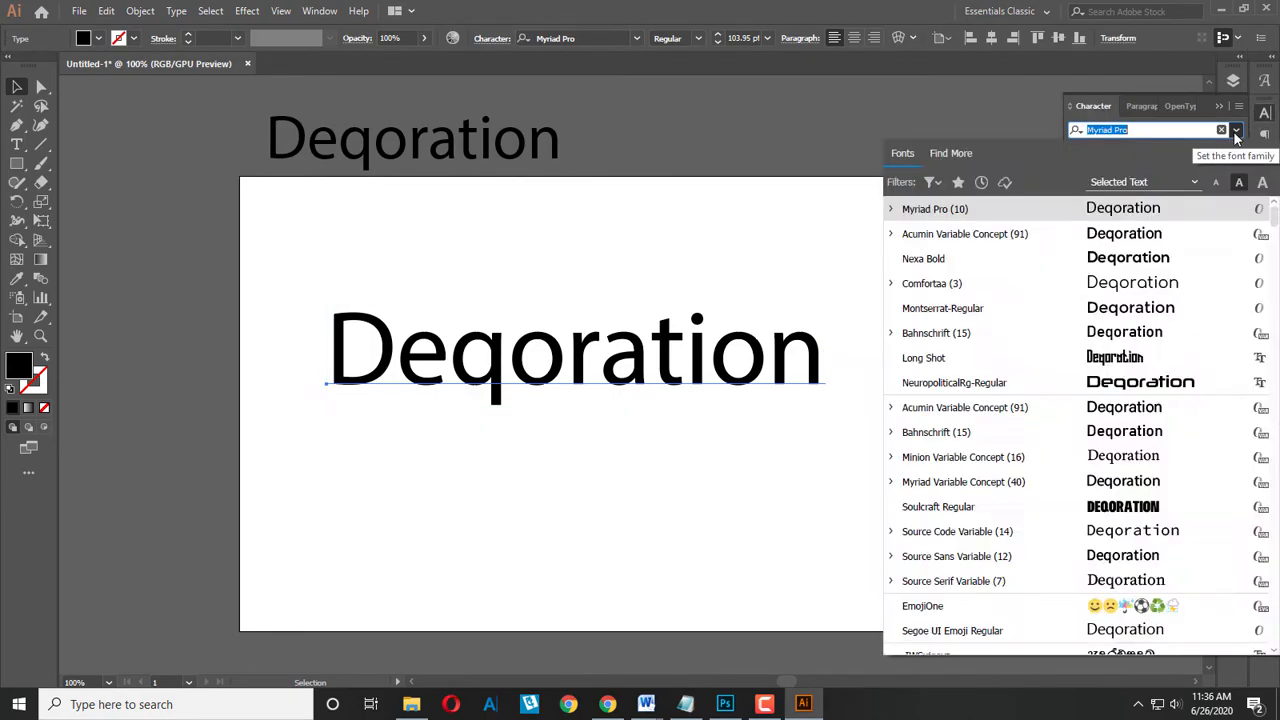
left_click(1148, 264)
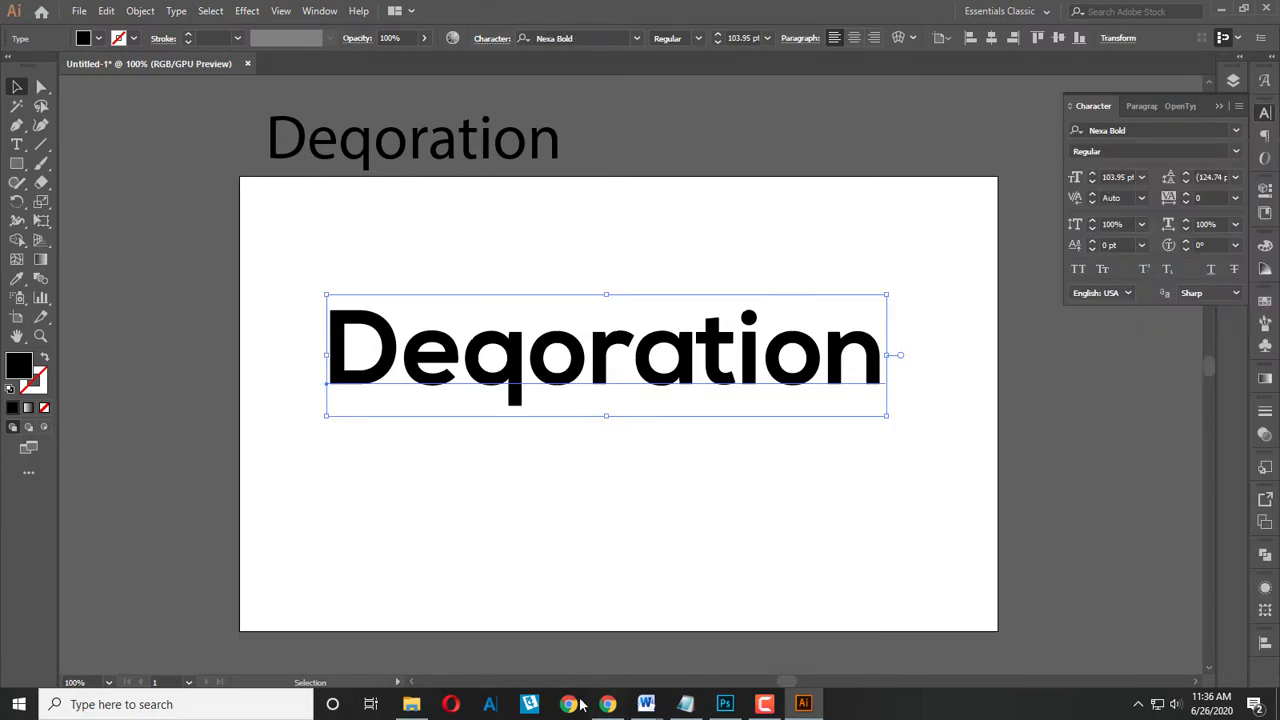
Move the Nexa Bold word to the lower half of the artboard and scale it down to about 87 pt.
left_click_drag(714, 365, 720, 480)
left_click(863, 586)
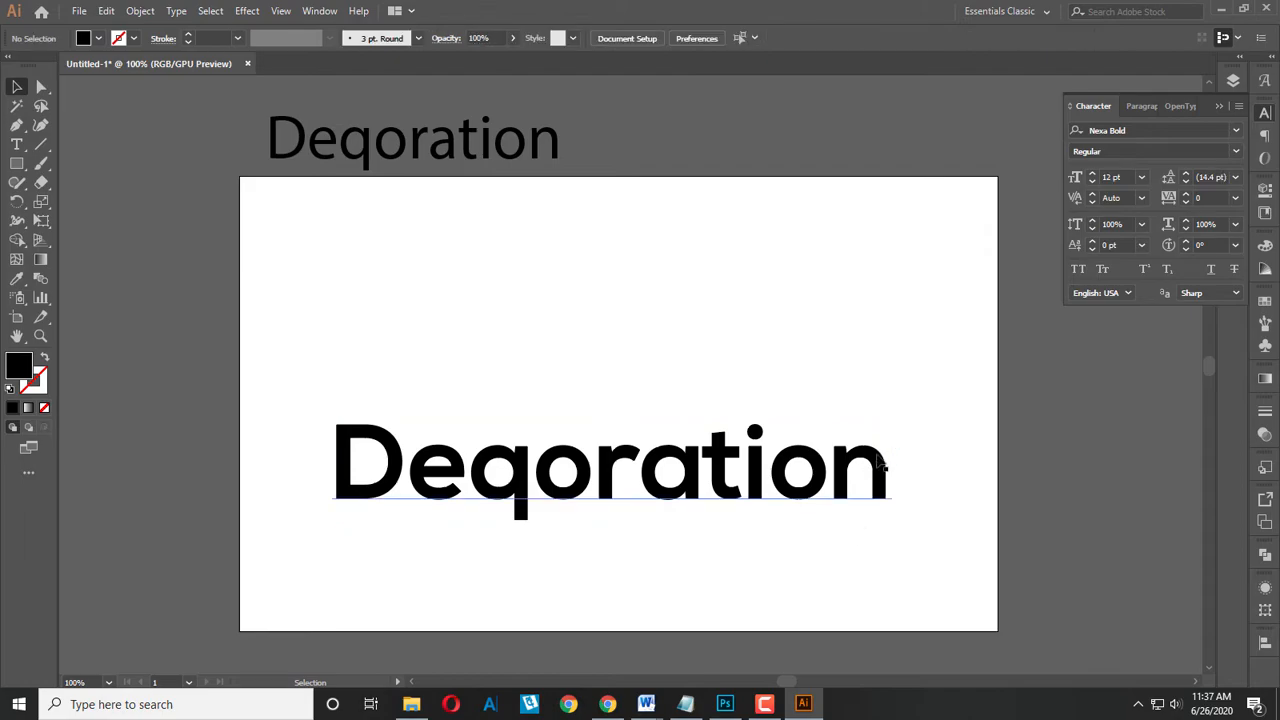
left_click(882, 465)
left_click_drag(895, 410, 800, 432)
left_click(675, 570)
left_click_drag(662, 505, 692, 537)
left_click(521, 436)
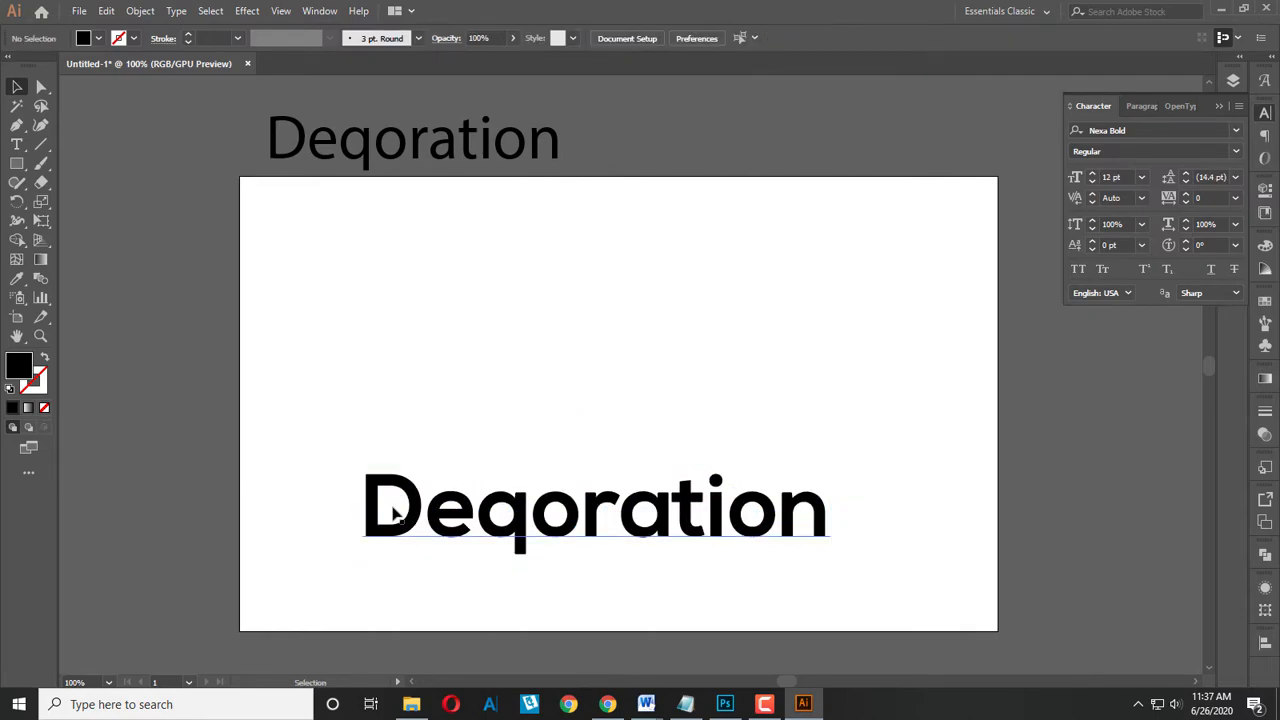
Duplicate the Nexa Bold word above itself and delete every letter of the copy except the initial D.
left_click(420, 531)
left_click_drag(420, 531, 465, 320)
left_click(898, 499)
left_click_drag(883, 434, 825, 451)
key("Delete")
left_click(620, 343)
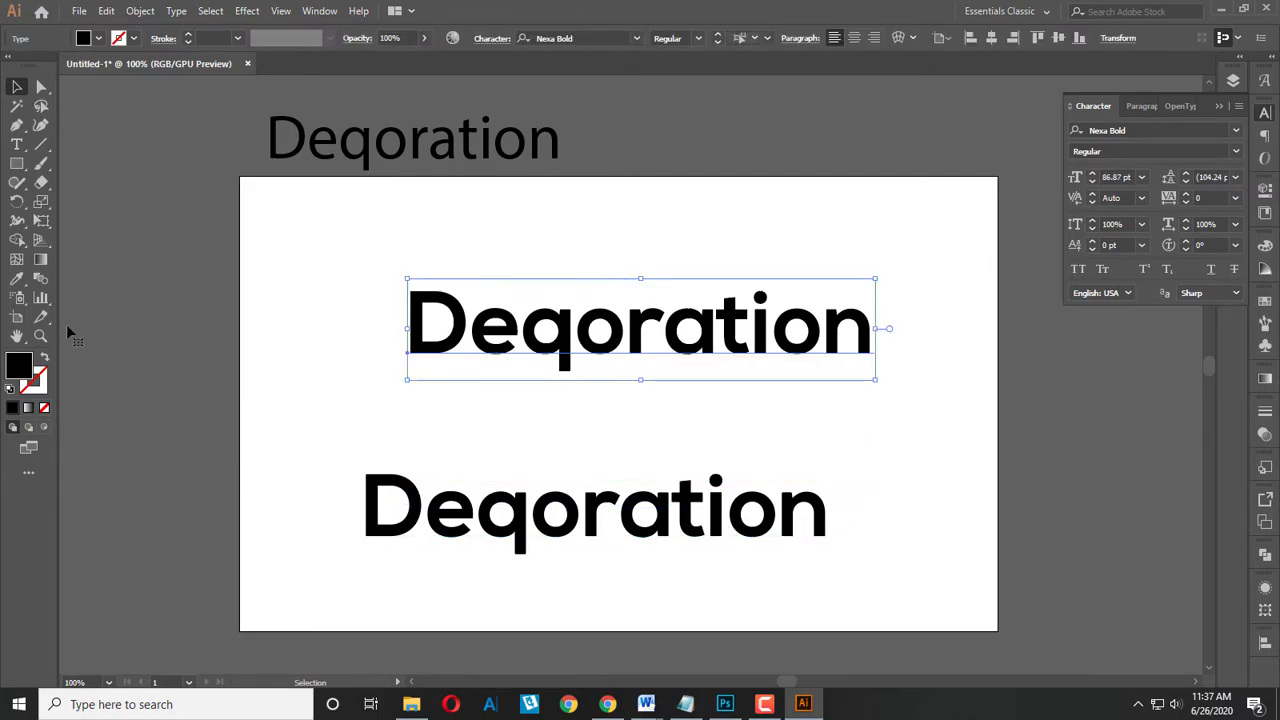
key("t")
left_click_drag(463, 333, 880, 335)
key("BackSpace")
left_click(18, 88)
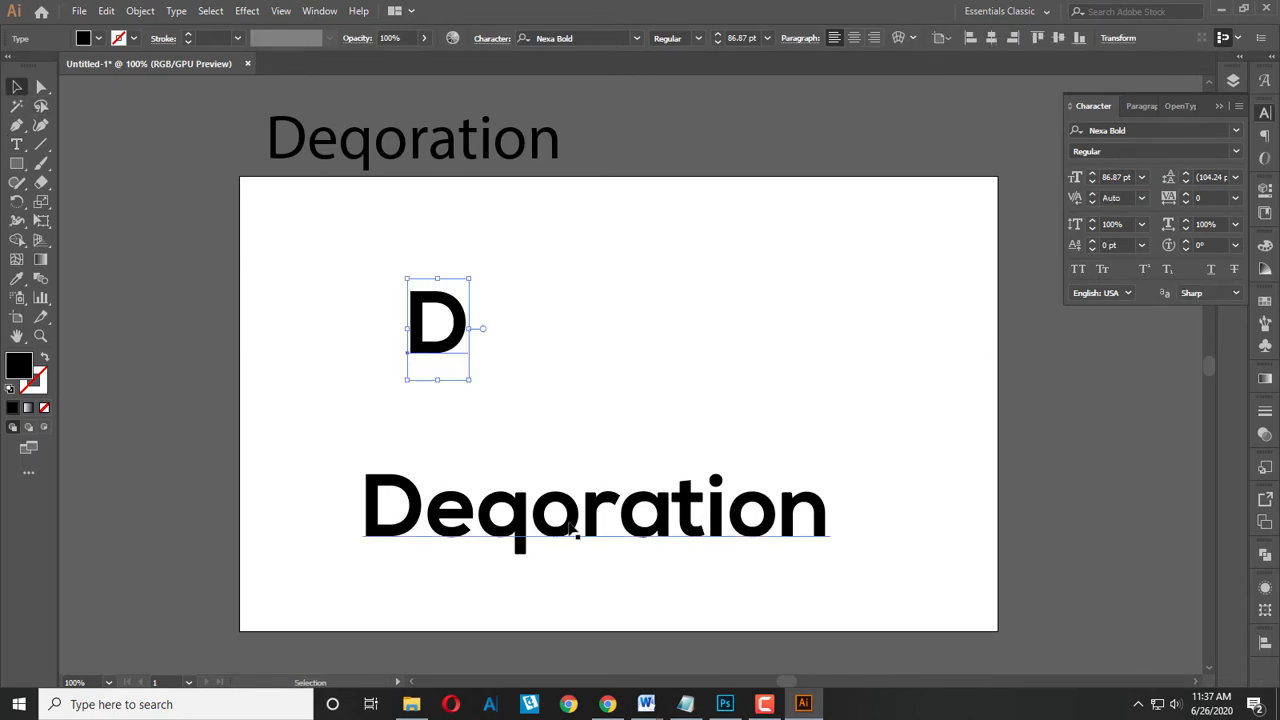
Move the full Nexa Bold word above the artboard, and enlarge the D to about 263 pt near the artboard's centre.
left_click_drag(525, 514, 766, 133)
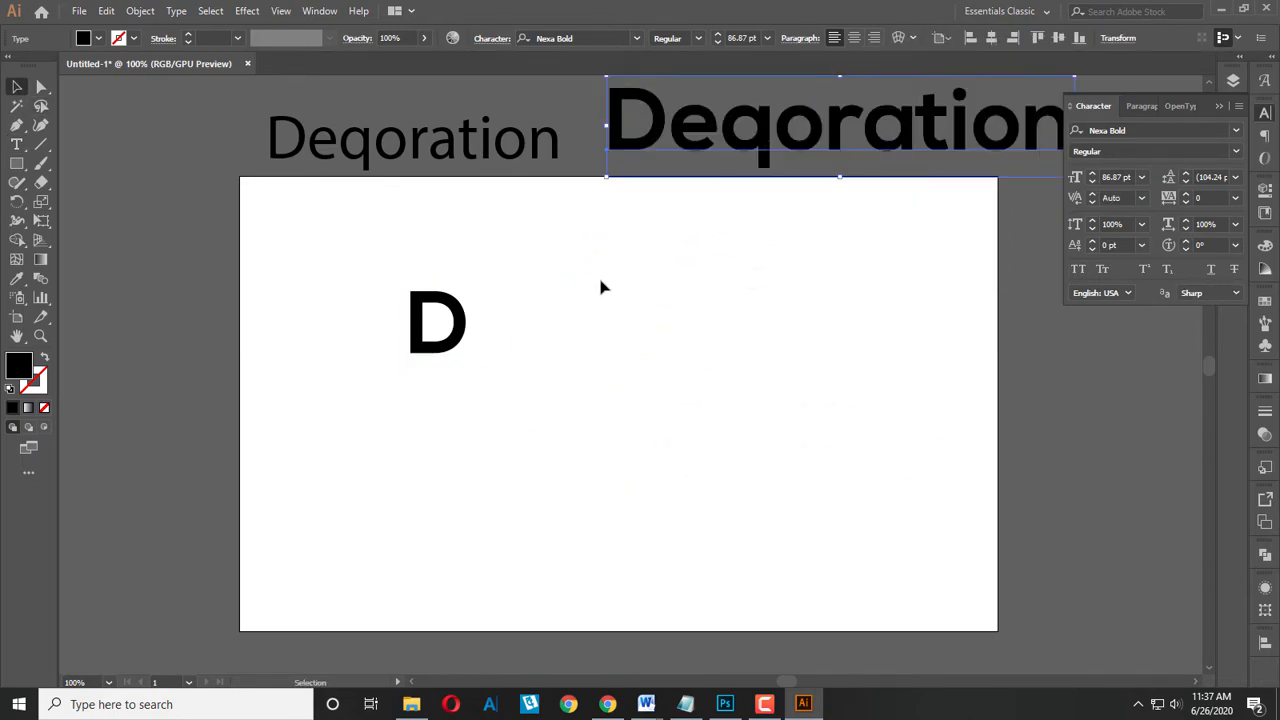
left_click(458, 335)
left_click_drag(472, 381, 754, 592)
left_click_drag(524, 472, 628, 449)
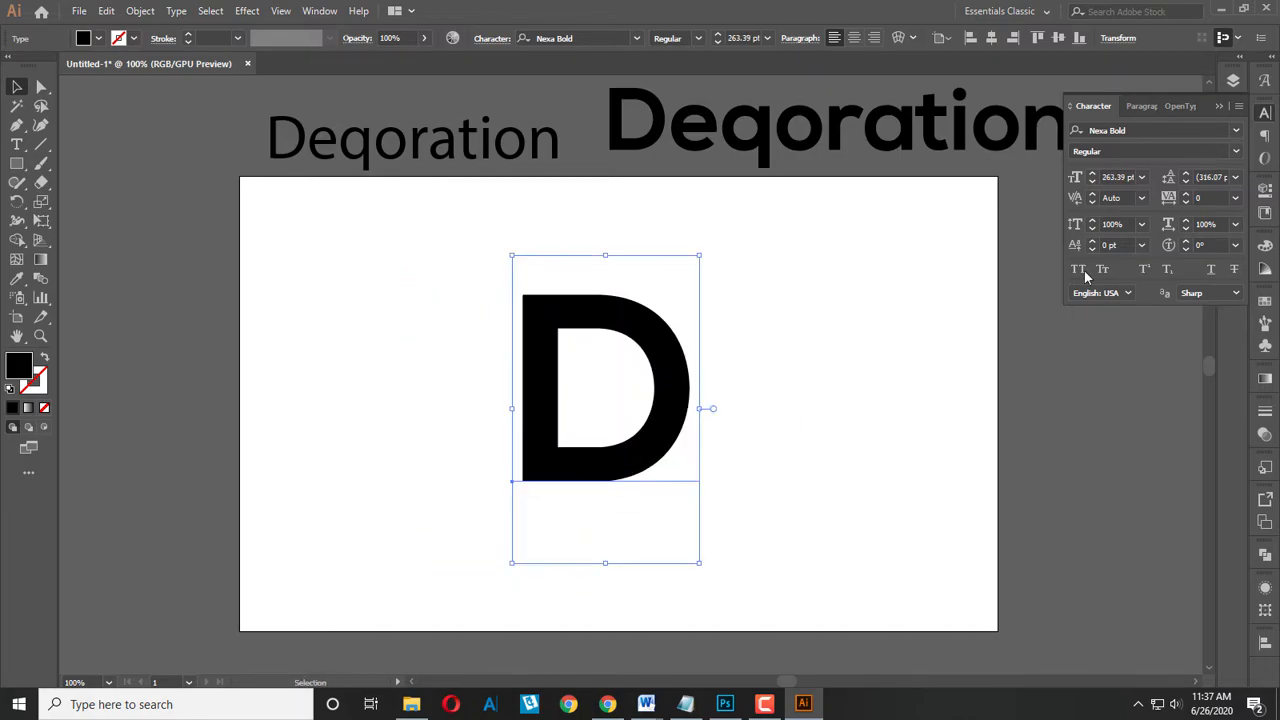
Keep Nexa Bold as the font of the large D and convert the letter to outlines.
left_click(1235, 131)
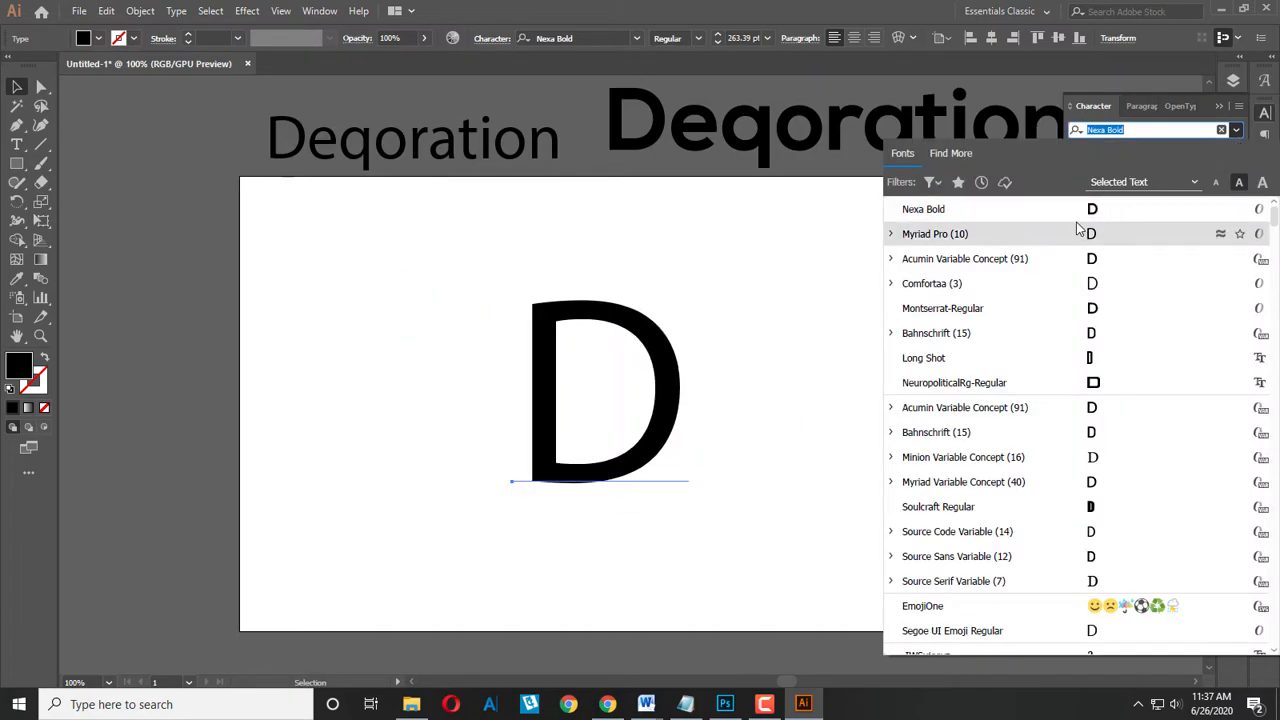
left_click(912, 210)
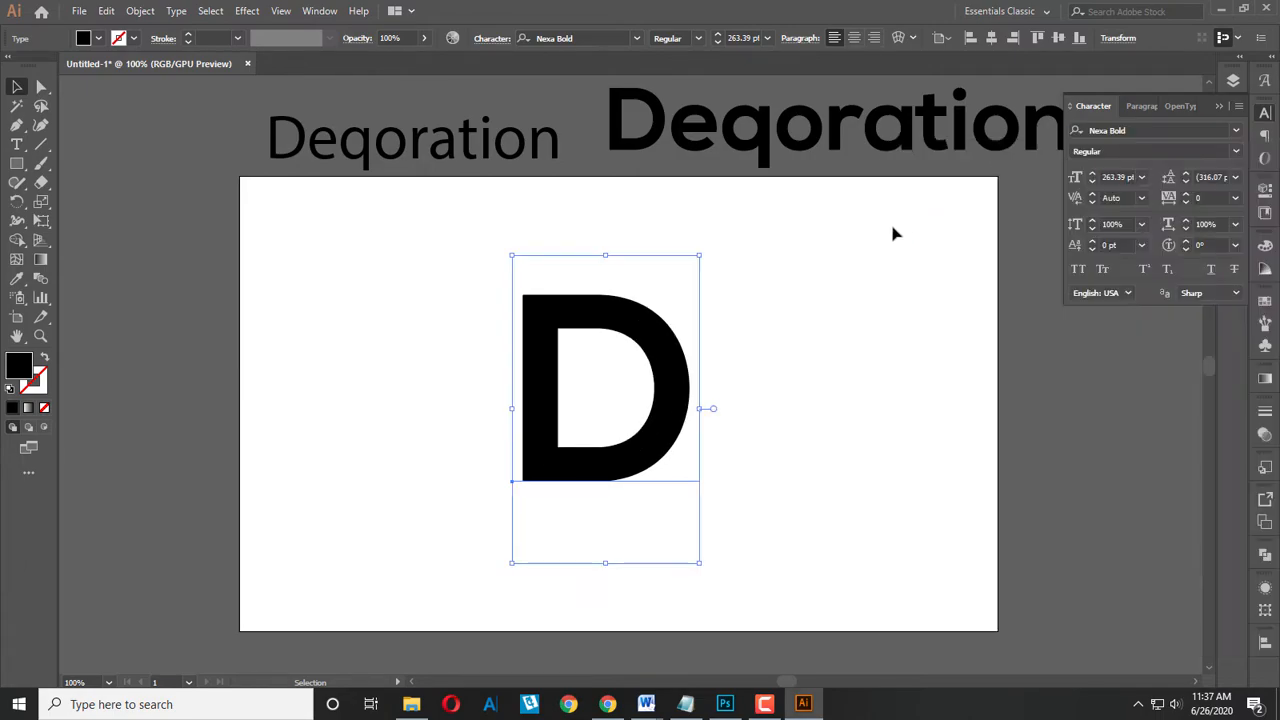
key("ctrl")
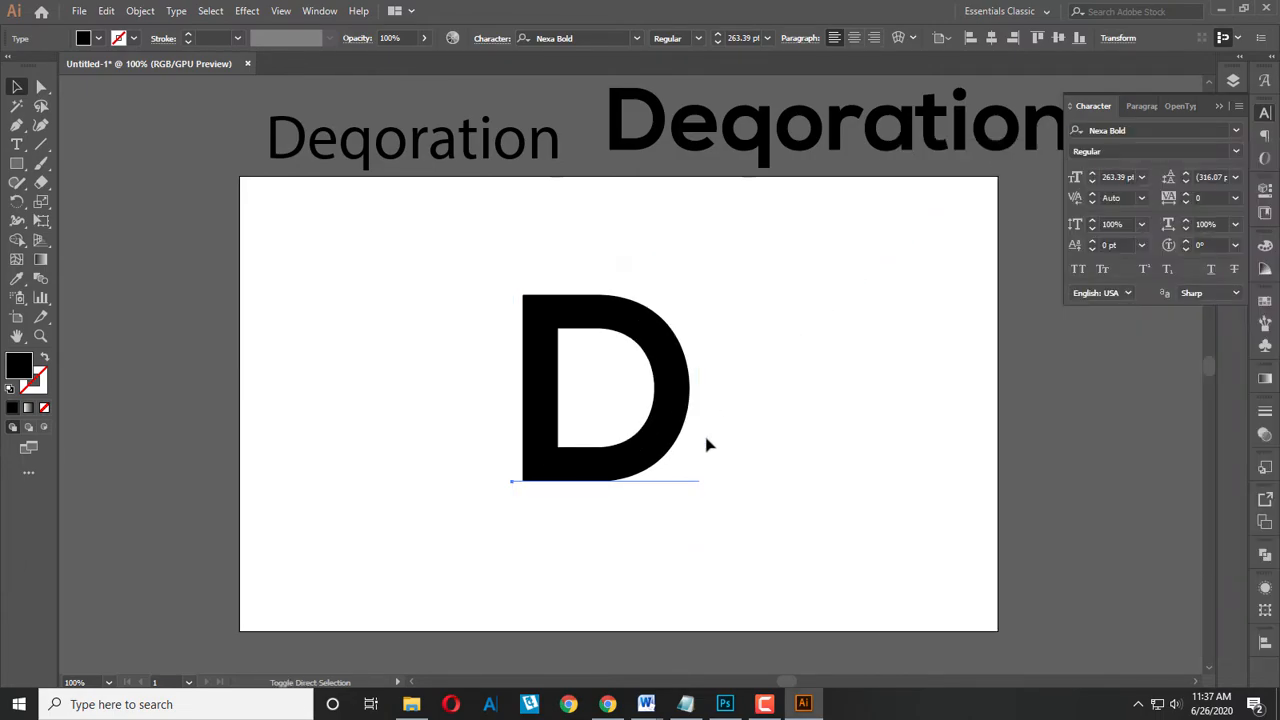
key("ctrl+shift+o")
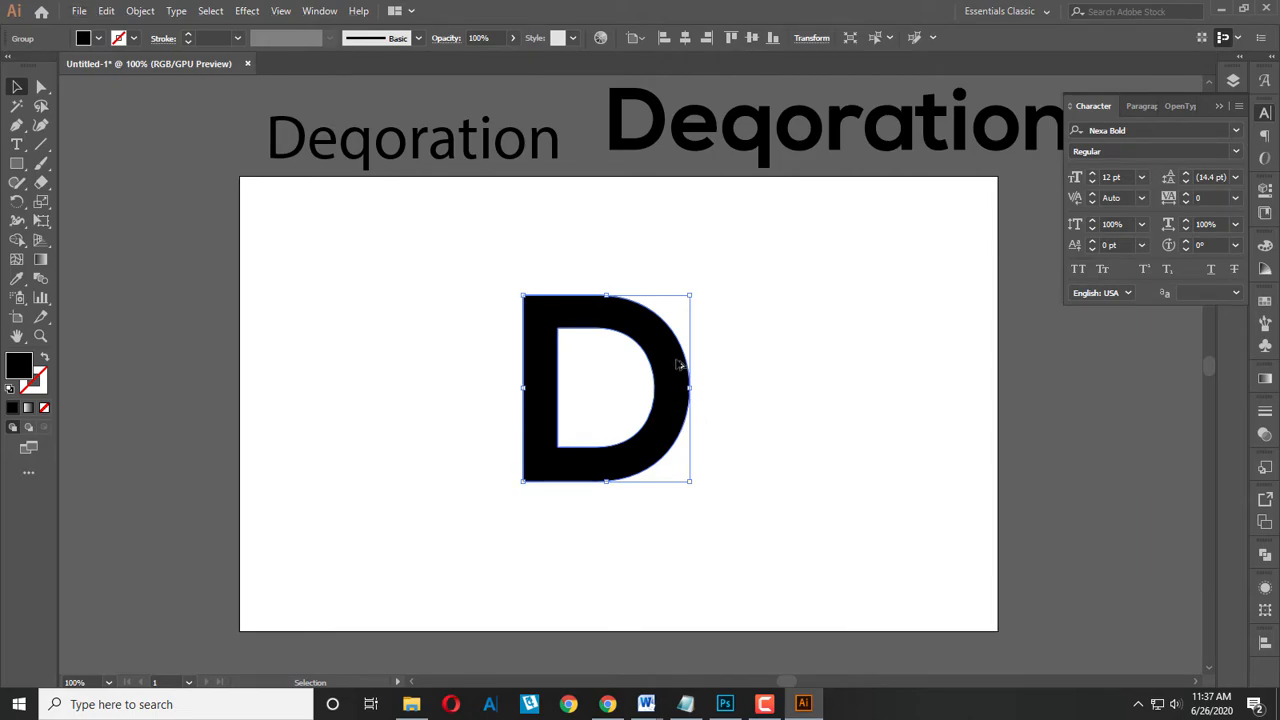
Paste a copy of the outlined D in front and scale it down slightly about its centre.
scroll(673, 358, "up", 1)
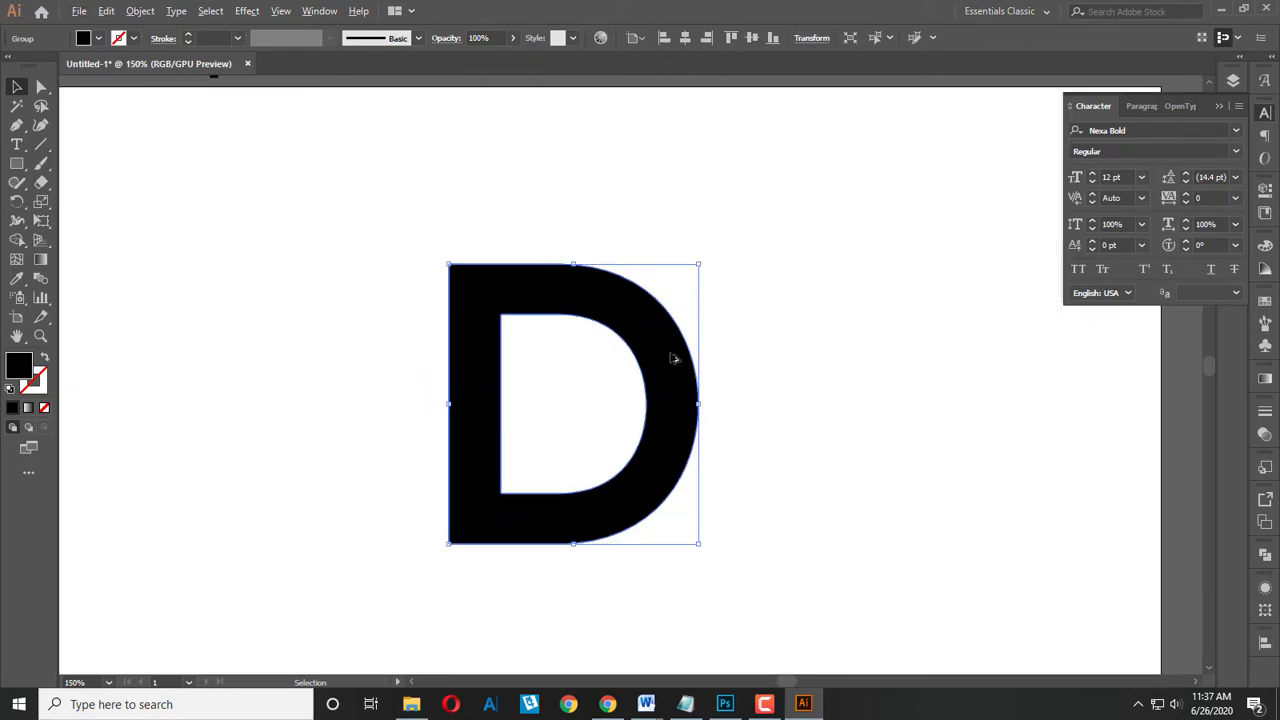
scroll(673, 358, "up", 1)
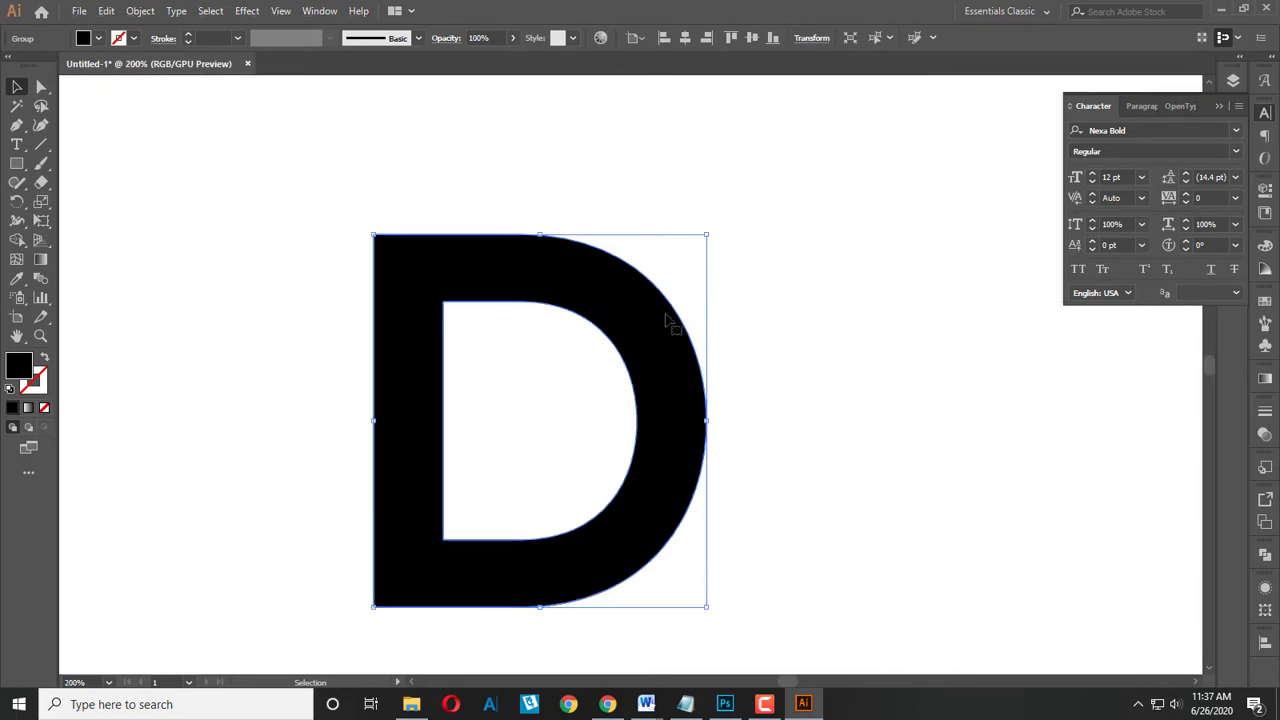
key("ctrl+f")
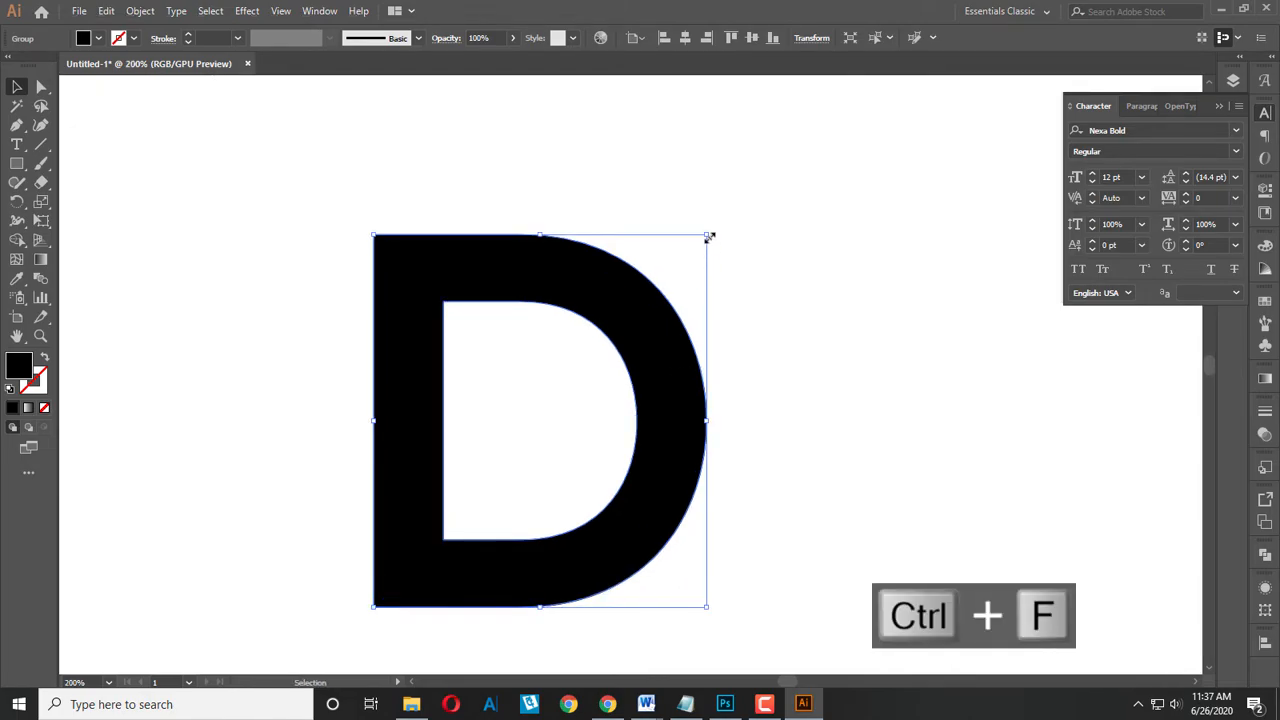
left_click_drag(709, 237, 676, 270)
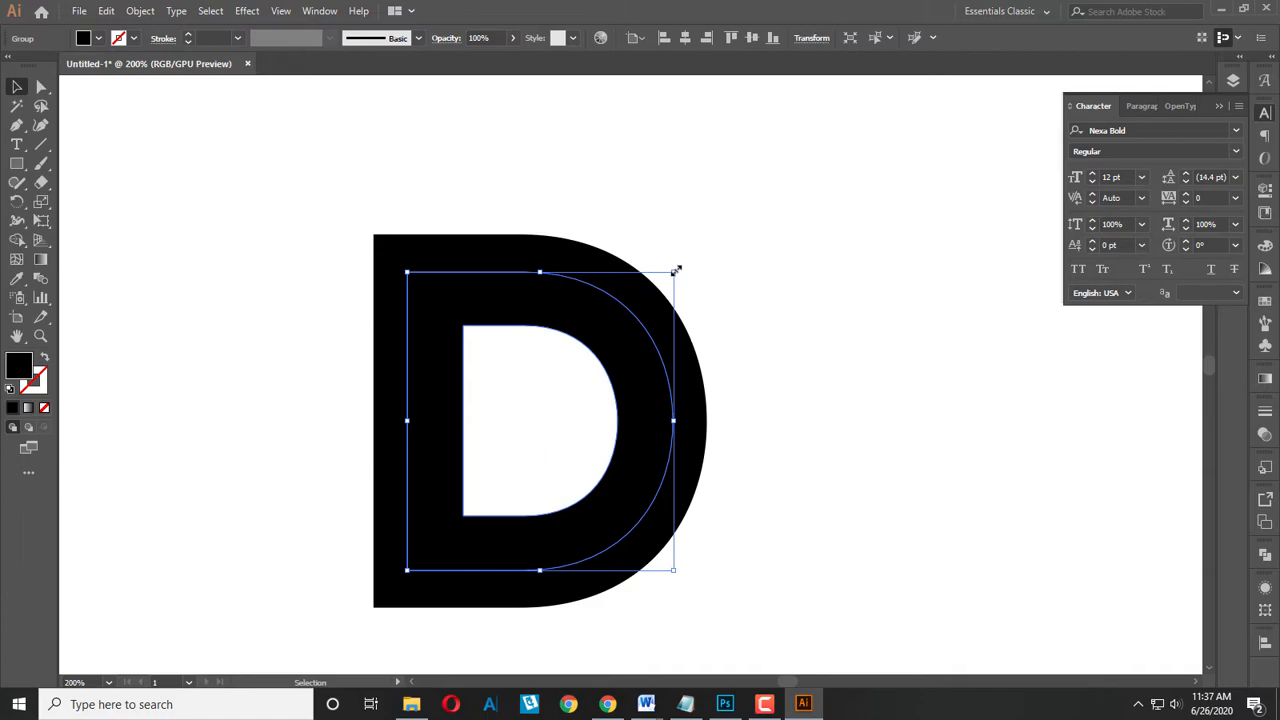
left_click(738, 250)
Unite the two overlapping D shapes into a single, thicker D.
left_click(688, 403)
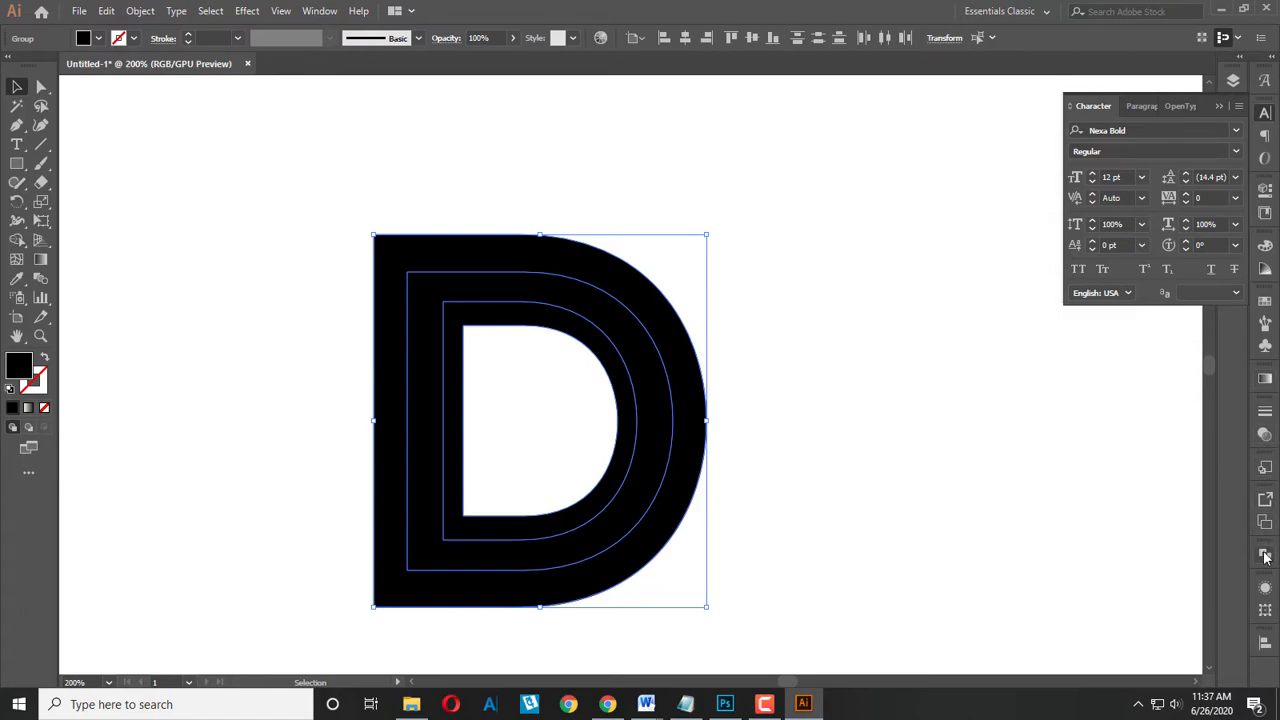
left_click(1265, 556)
left_click(1079, 591)
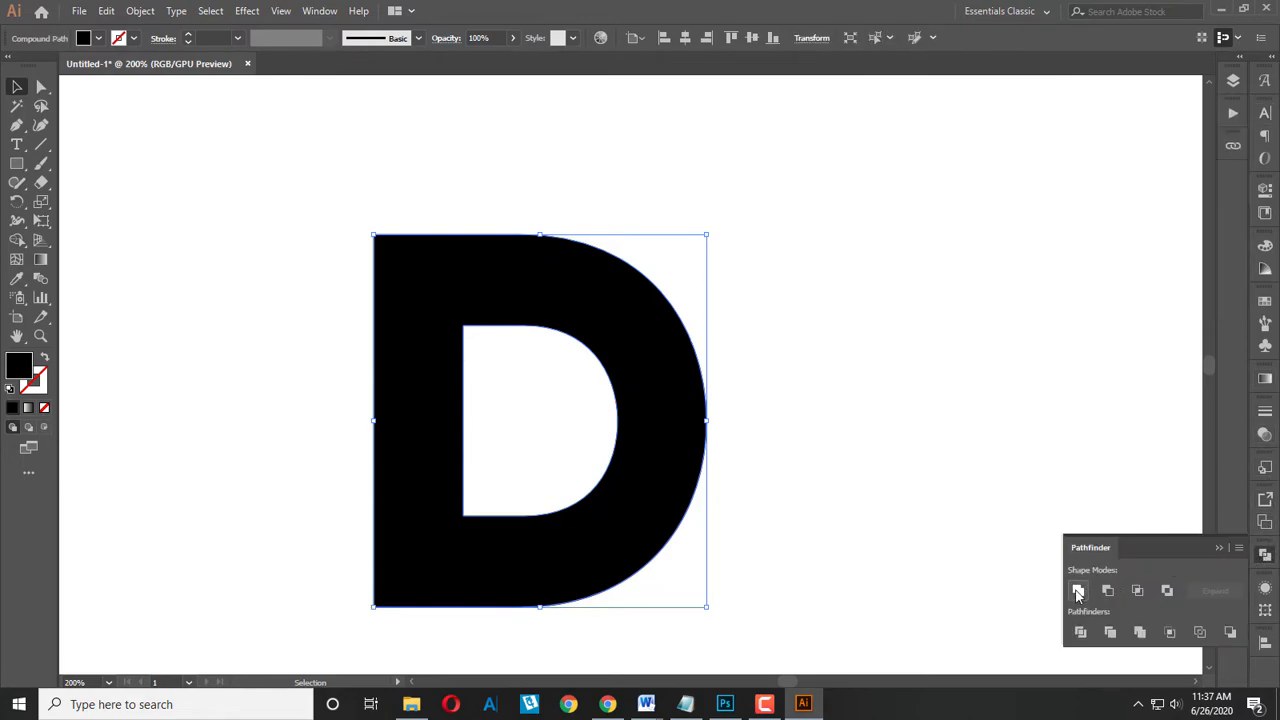
left_click(878, 362)
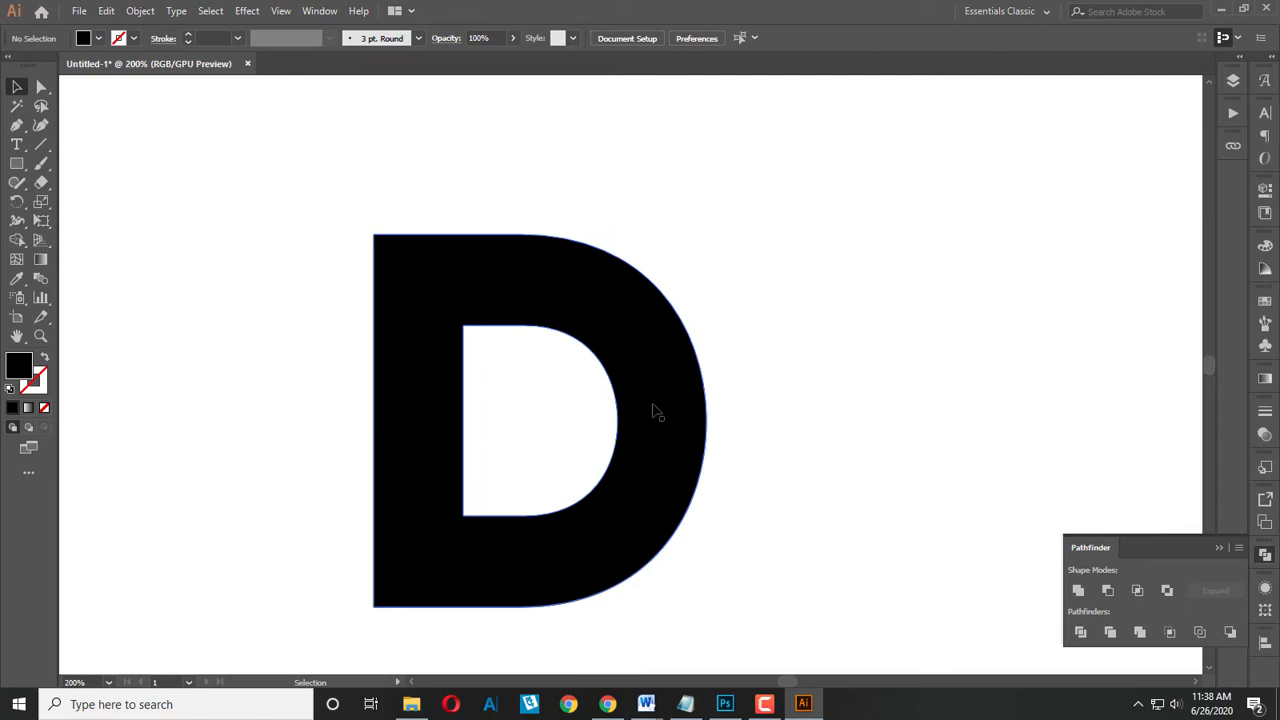
Place a dark red copy of the thick D in front and scale it about its centre to about 122 × 137 px.
left_click(443, 306)
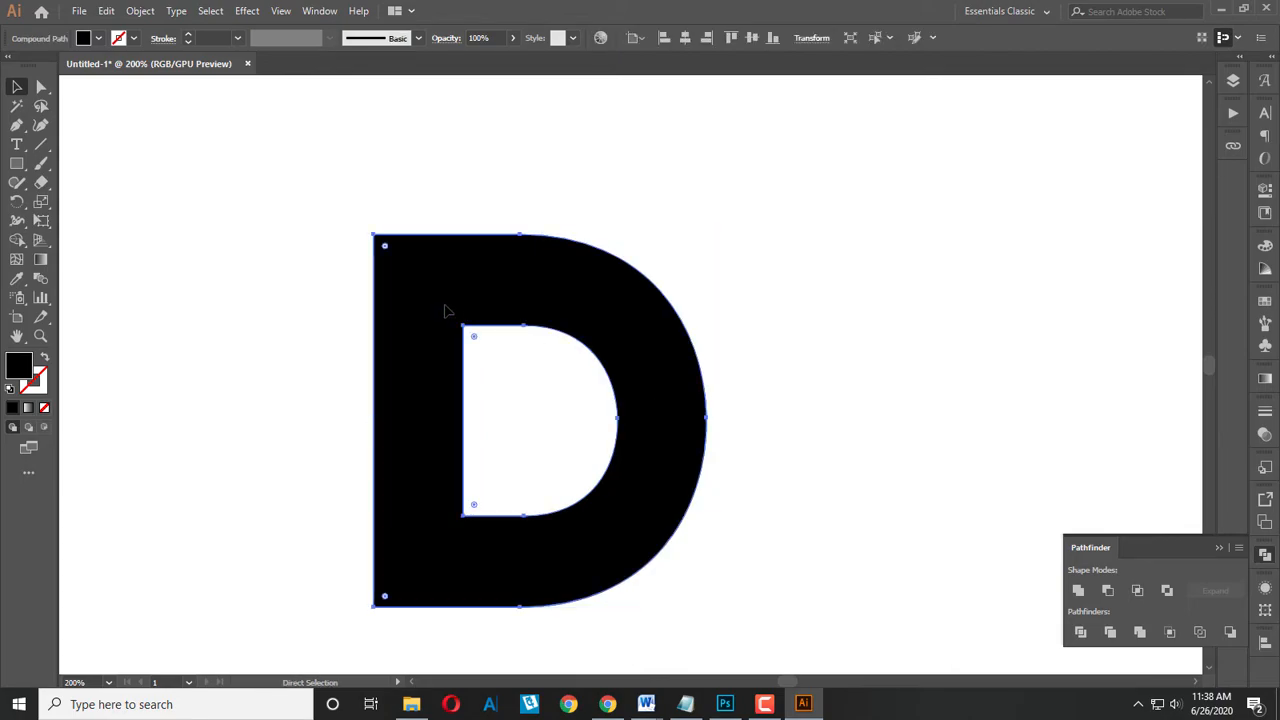
key("ctrl+c")
key("ctrl+f")
double_click(24, 370)
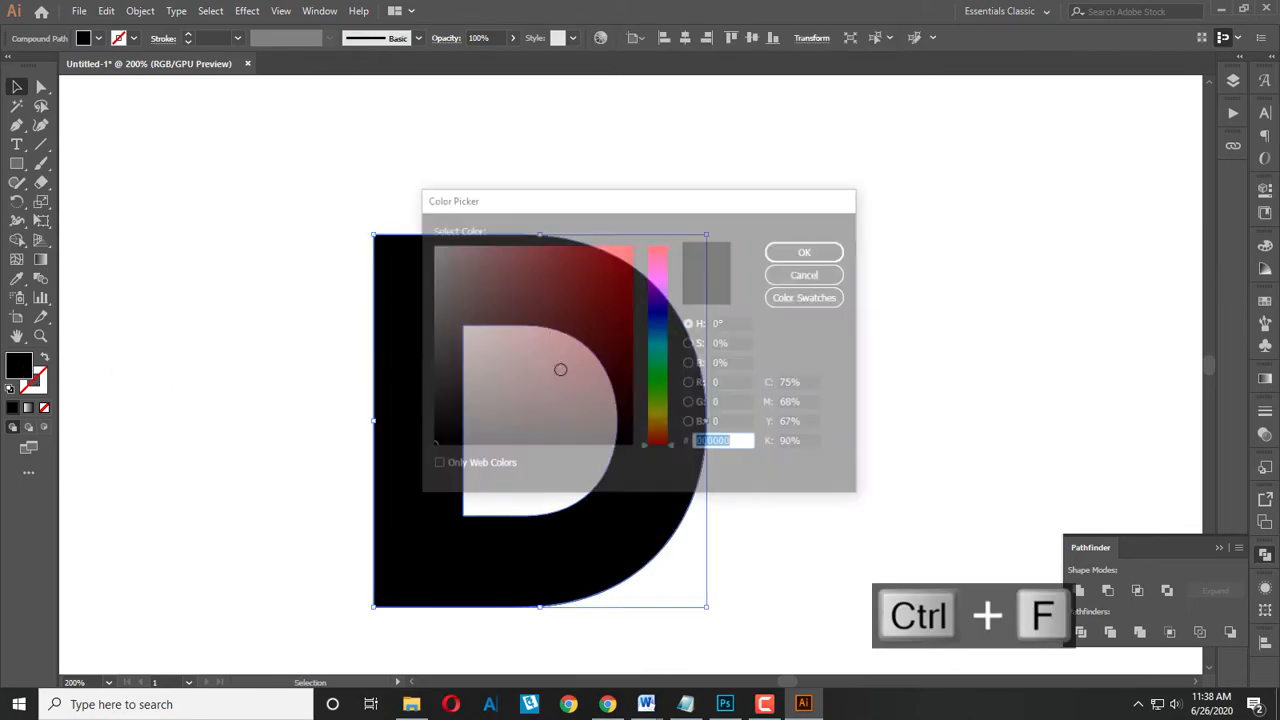
key("ctrl+v")
left_click(780, 258)
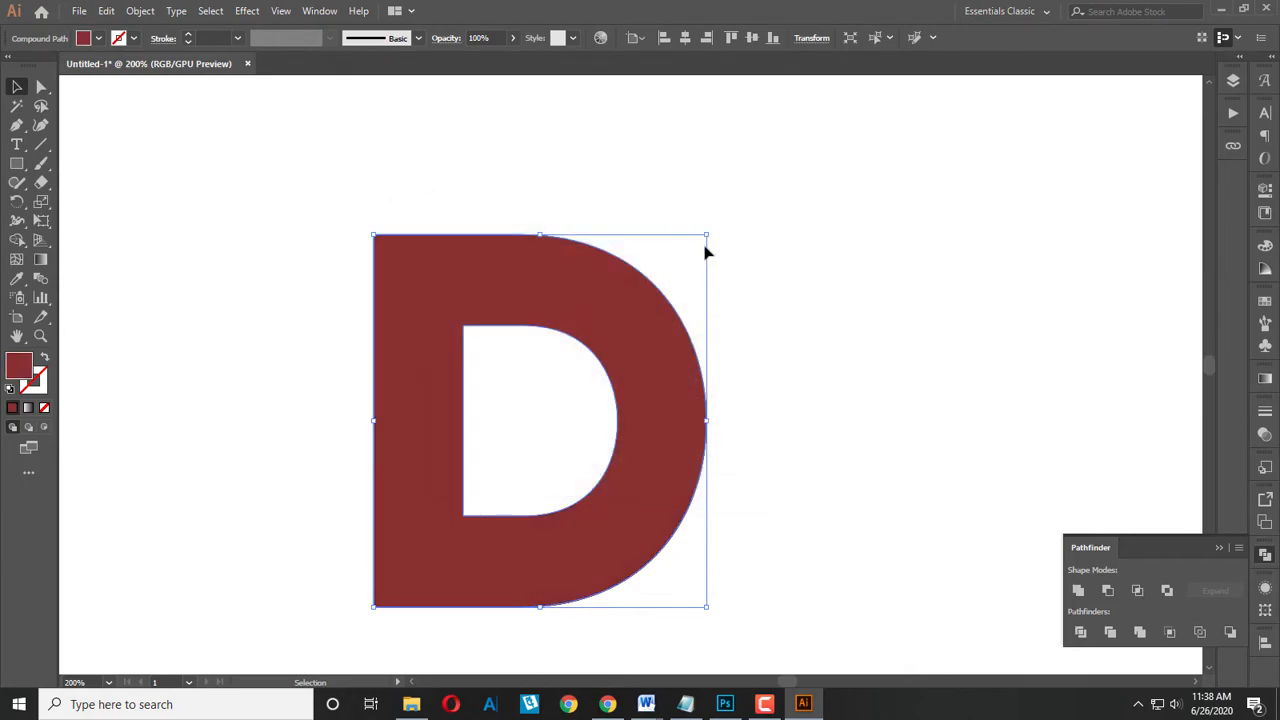
left_click_drag(706, 235, 666, 271)
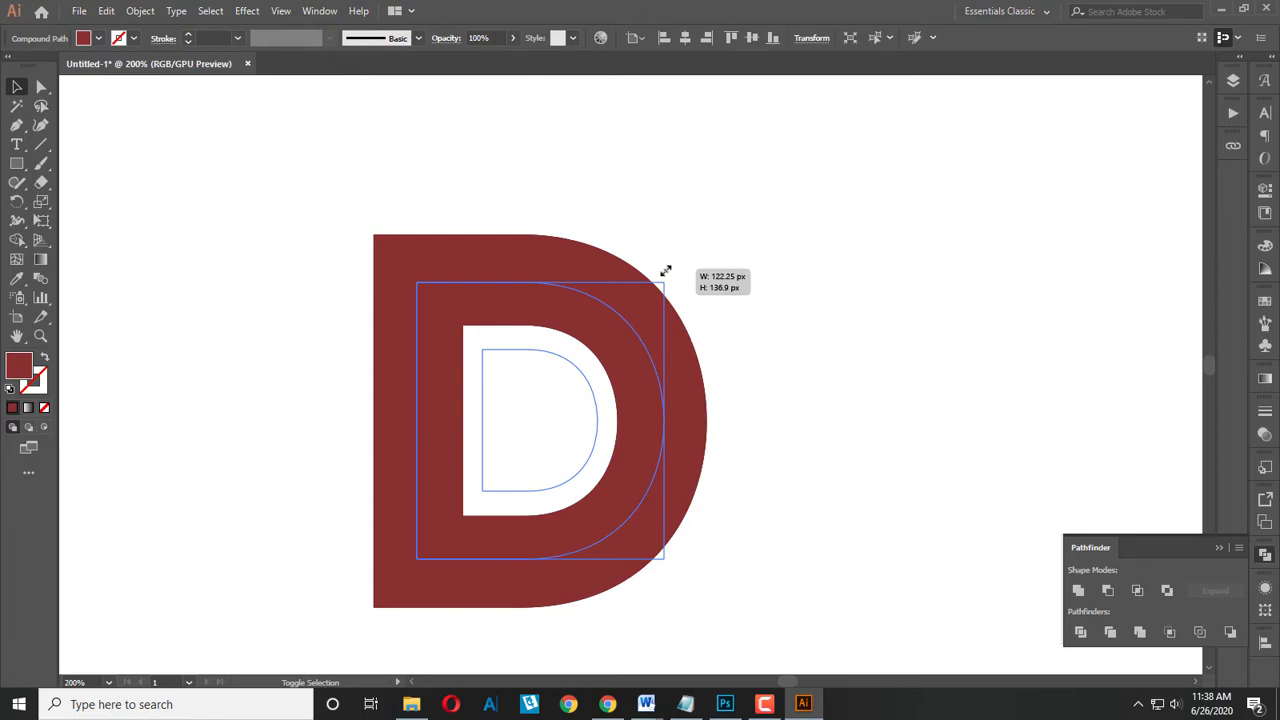
left_click_drag(666, 271, 665, 270)
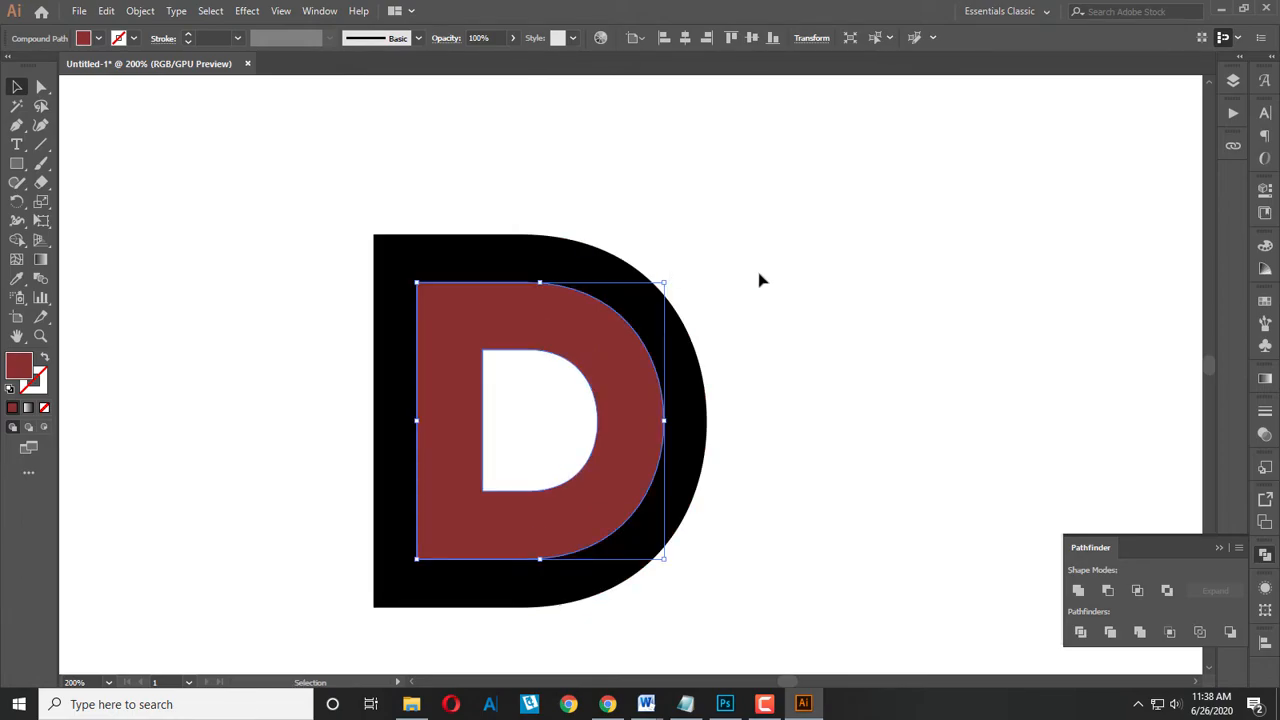
left_click(698, 490, "shift")
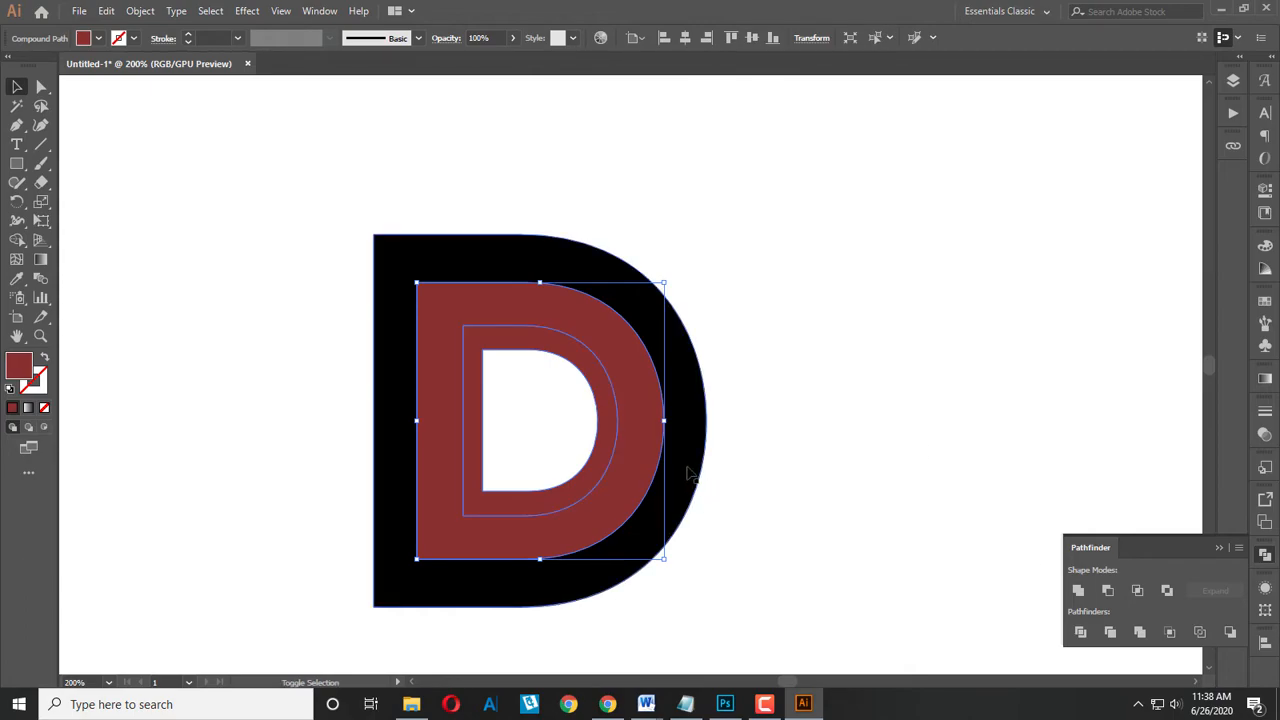
left_click(1137, 591)
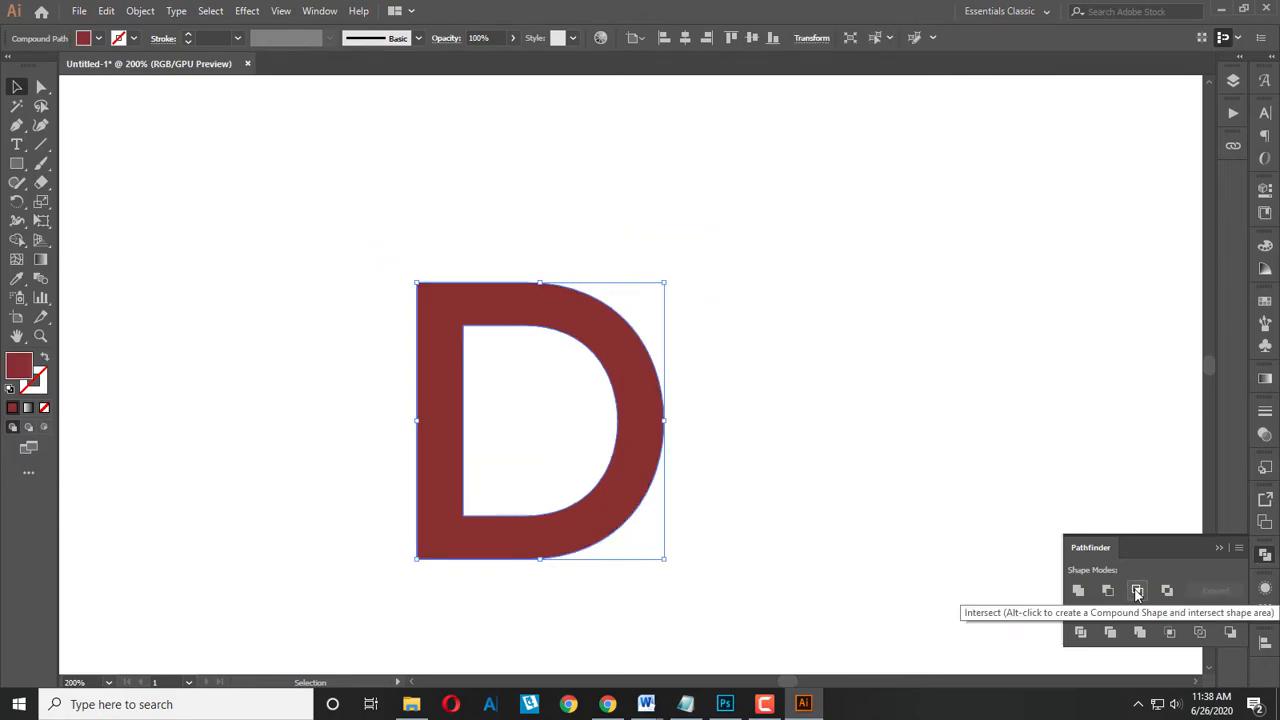
key("ctrl+z")
left_click(734, 368)
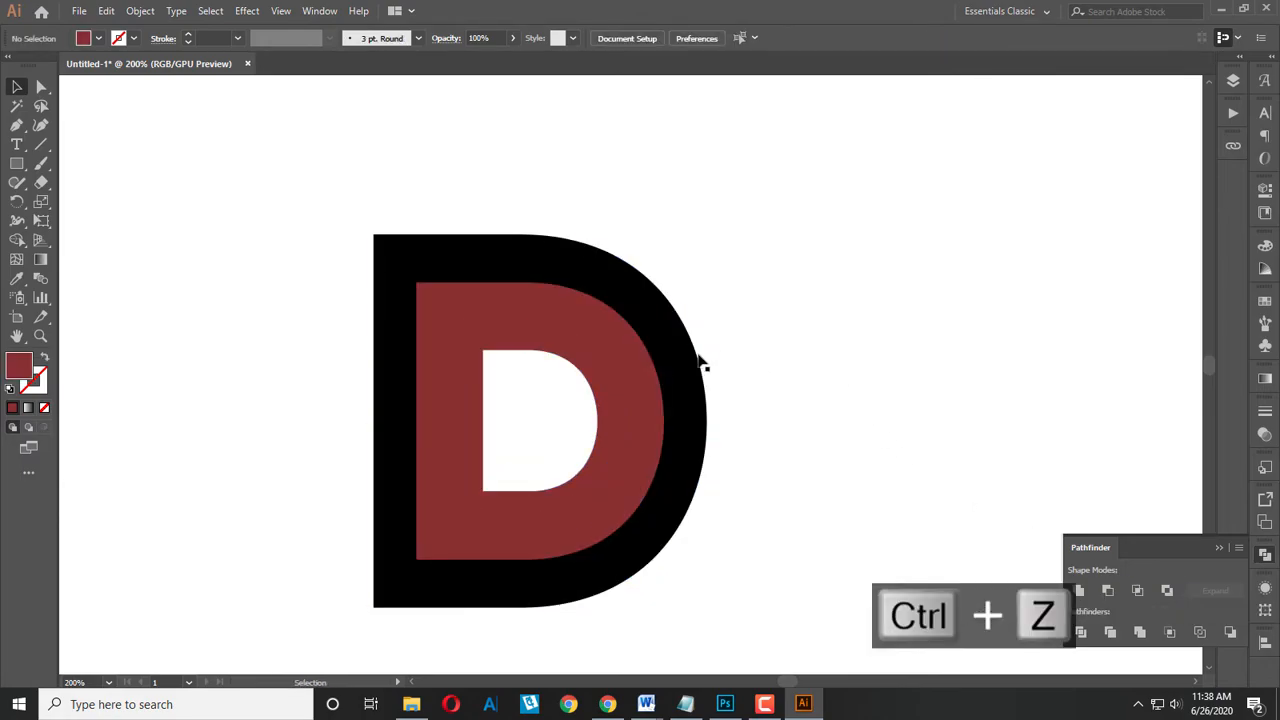
Paste a copy of the black D in front and intersect it with the dark red D, keeping the original black D.
left_click(699, 362)
key("a")
key("ctrl+c")
key("ctrl+f")
left_click(766, 323)
left_click(643, 377)
left_click(684, 371, "shift")
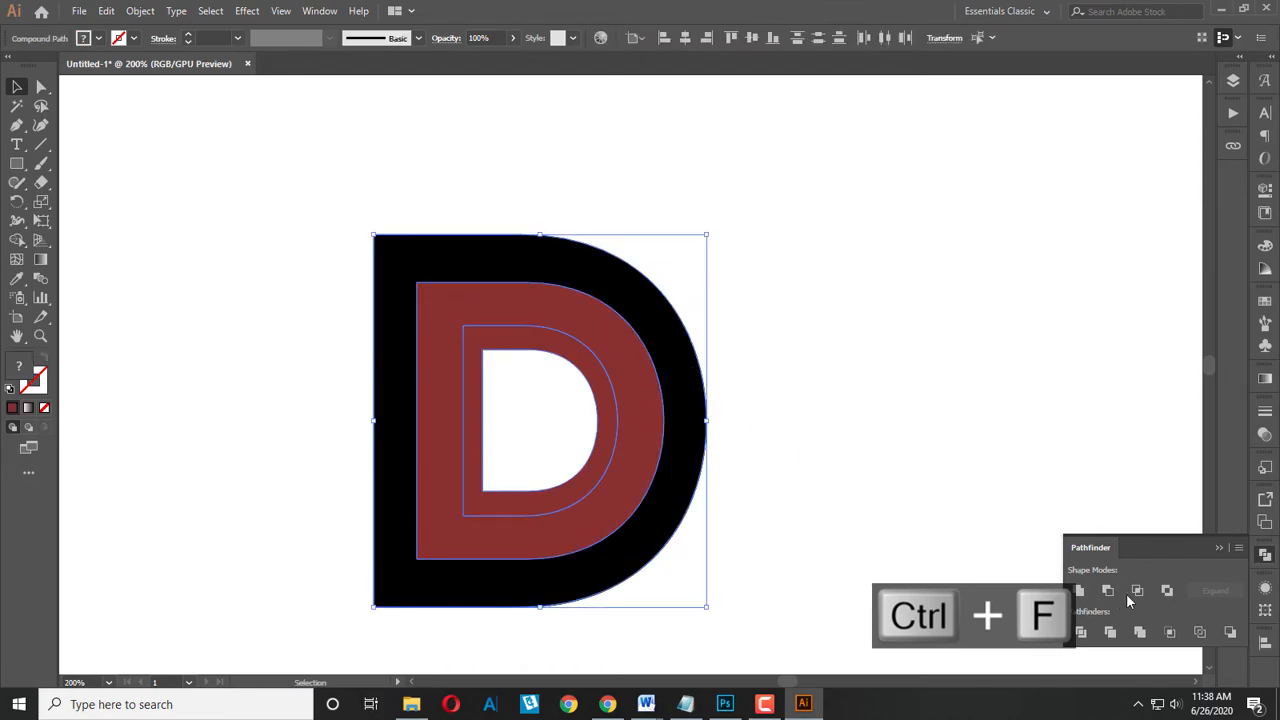
left_click(1136, 592)
left_click(800, 410)
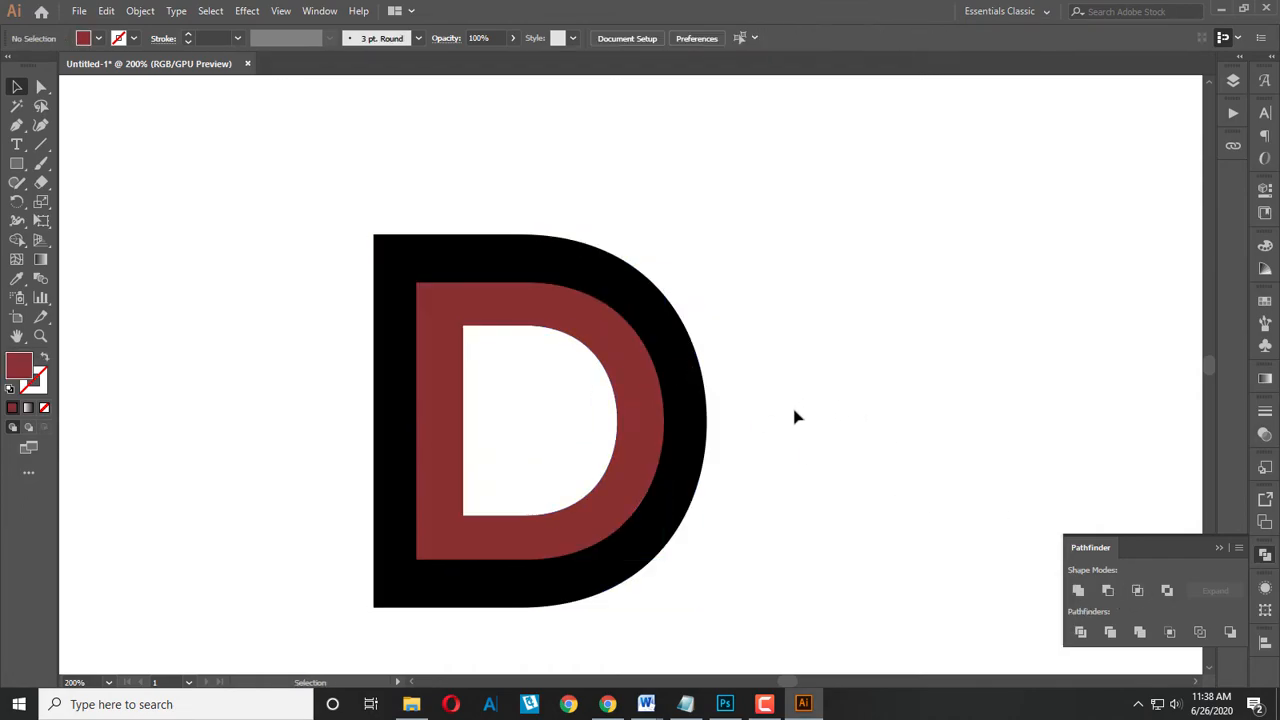
Paste a copy of the dark red inner D in front.
left_click(688, 394)
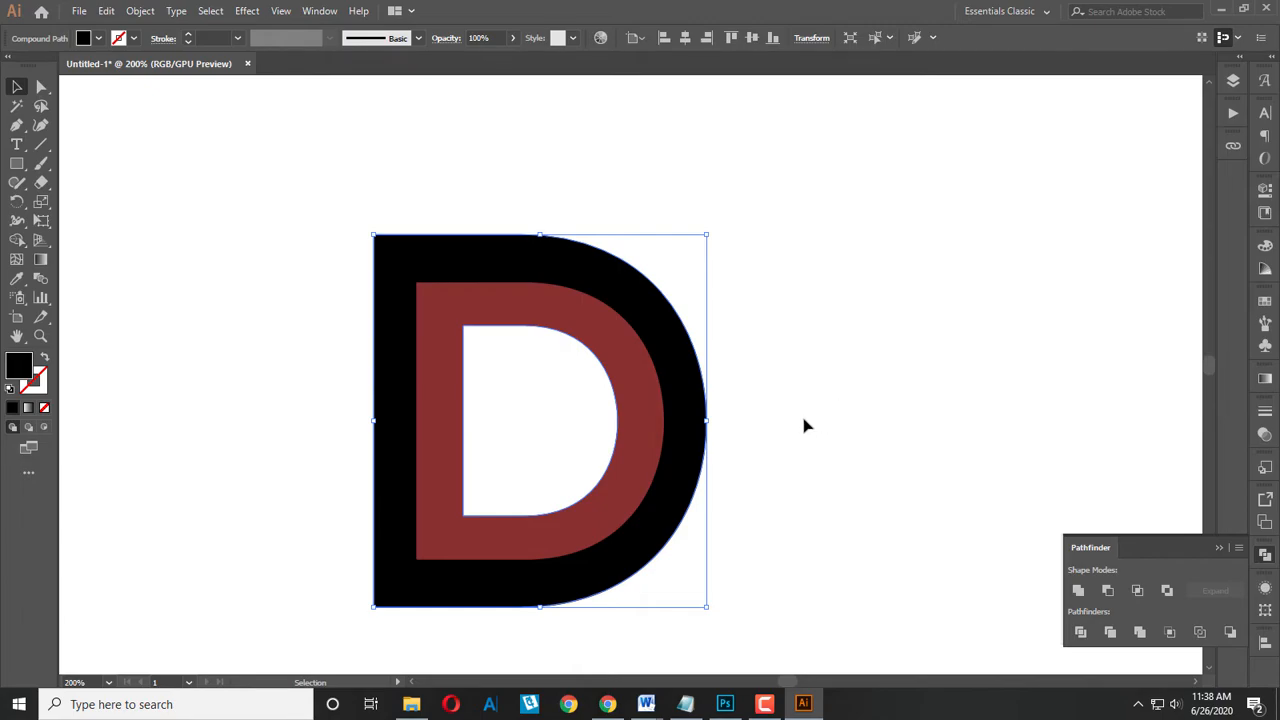
left_click(662, 425)
key("a")
key("ctrl+c")
key("ctrl+f")
key("v")
left_click(791, 380)
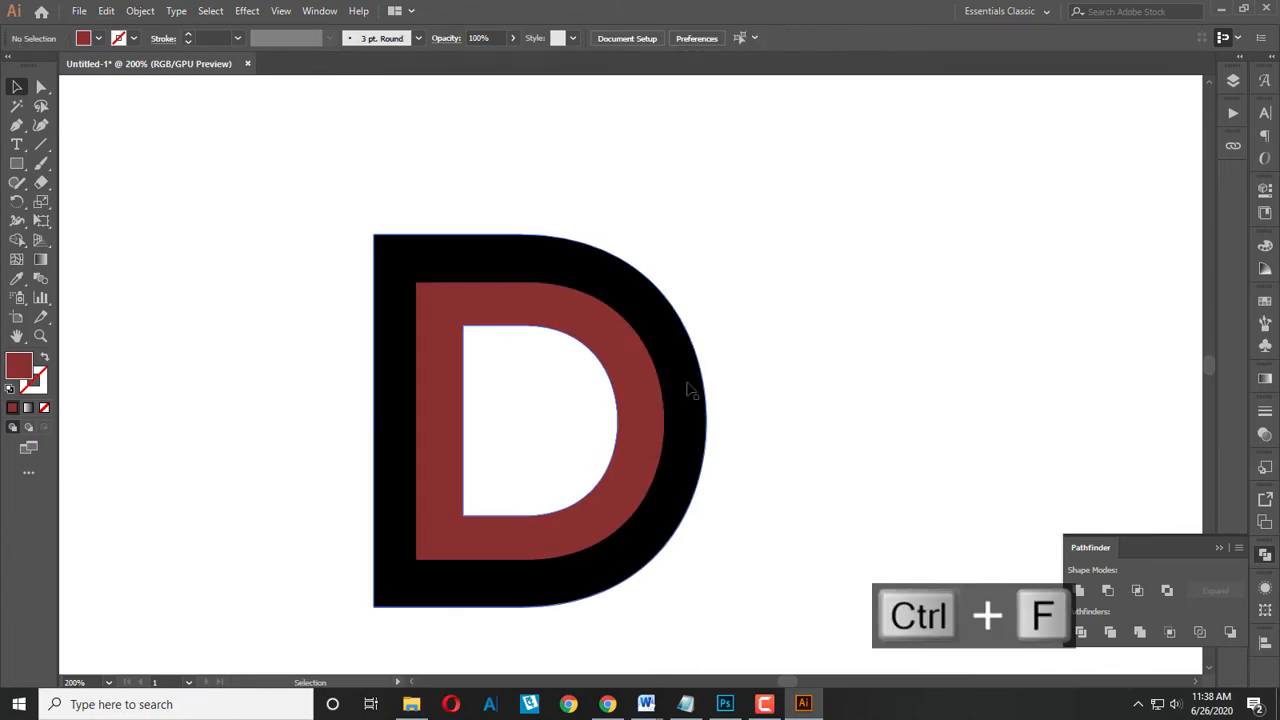
Subtract one copy of the dark red D from the black D using Minus Front.
left_click(688, 393)
left_click_drag(703, 416, 703, 360)
key("ctrl+z")
left_click(648, 393, "shift")
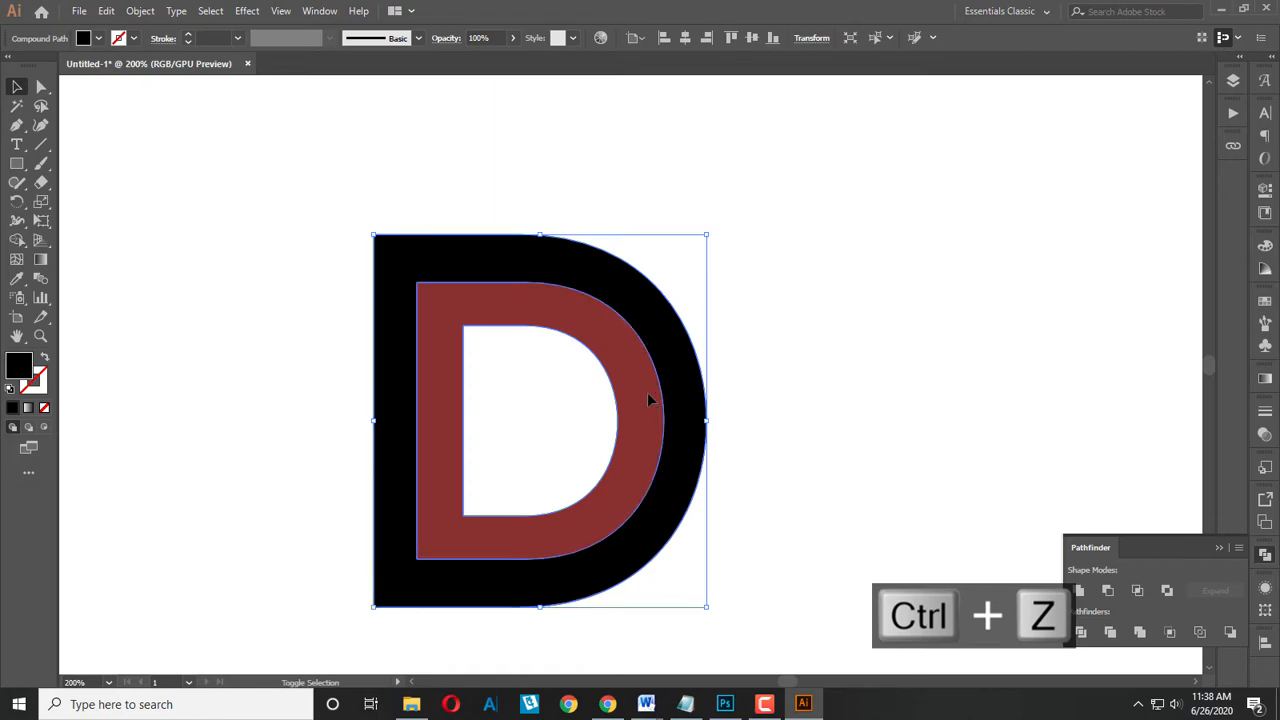
left_click(1108, 592)
left_click(838, 408)
Move the black and dark red shapes apart to check the cut, and undo the moves.
left_click_drag(696, 383, 748, 327)
left_click_drag(625, 372, 506, 403)
key("ctrl+z")
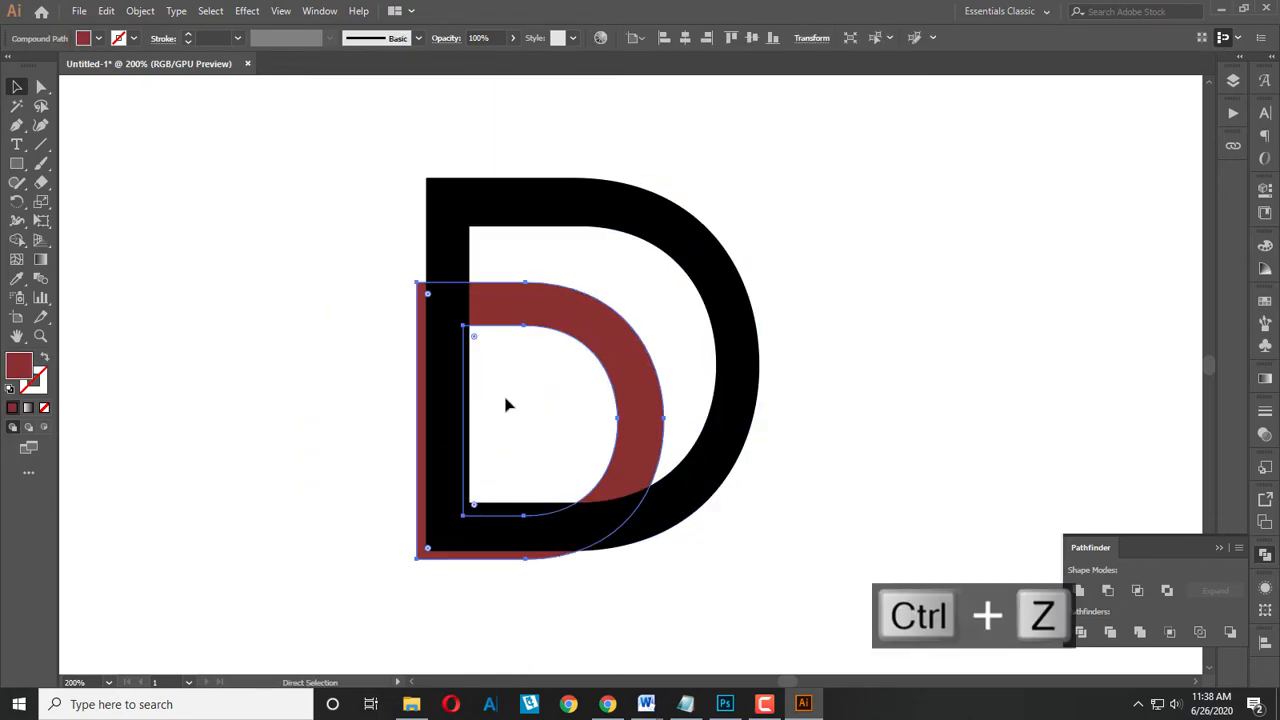
key("ctrl+z")
left_click(840, 349)
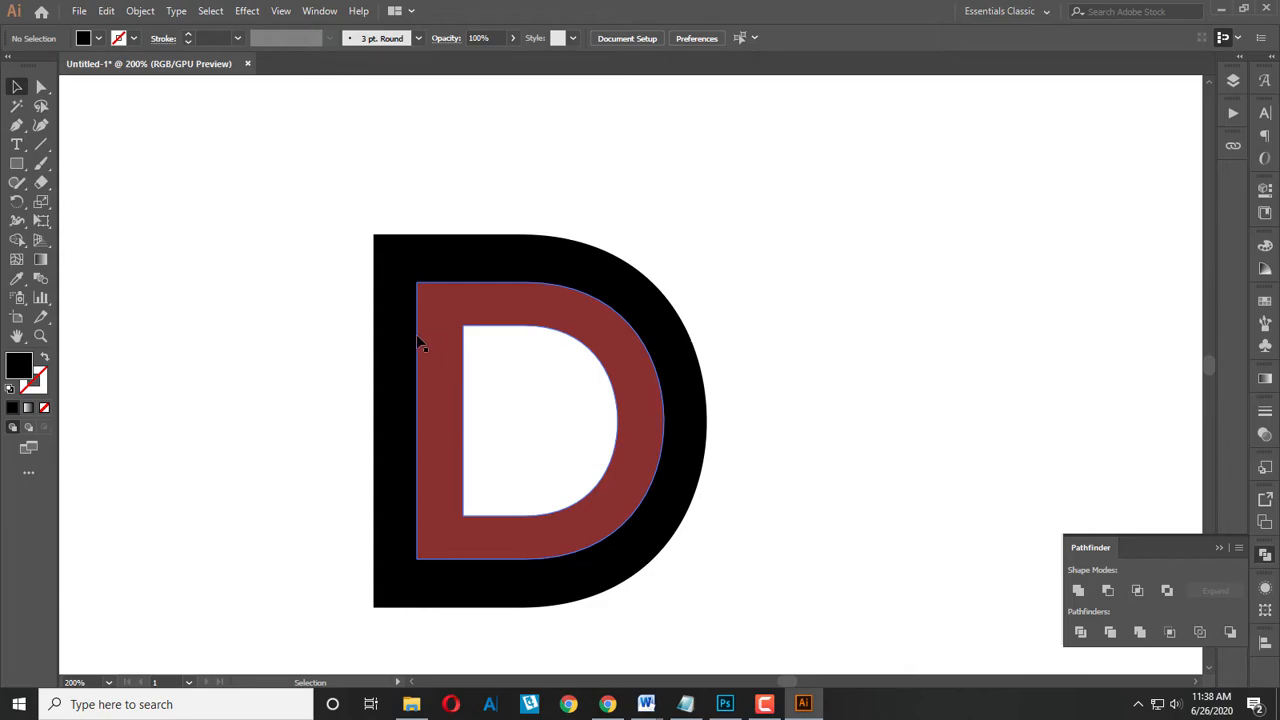
Draw a narrow vertical rectangle over the black D's stem and fill it with a darker red.
left_click(389, 320)
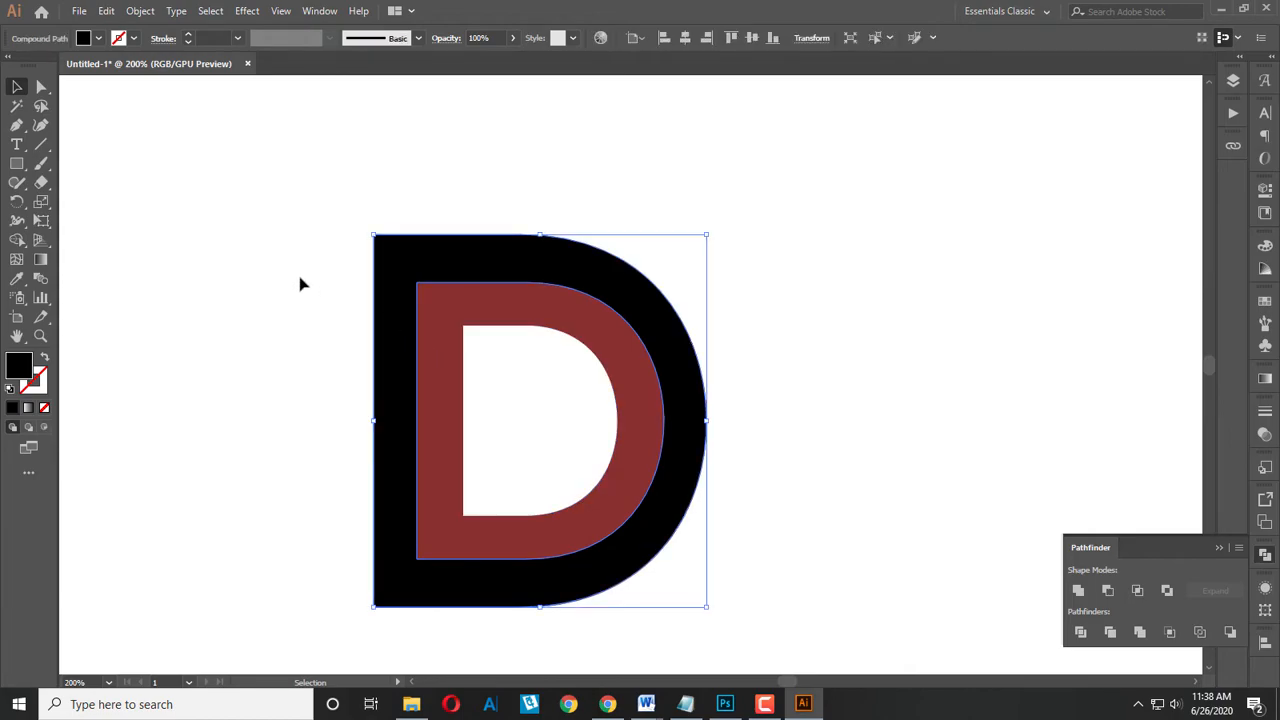
left_click(16, 163)
left_click_drag(374, 233, 409, 603)
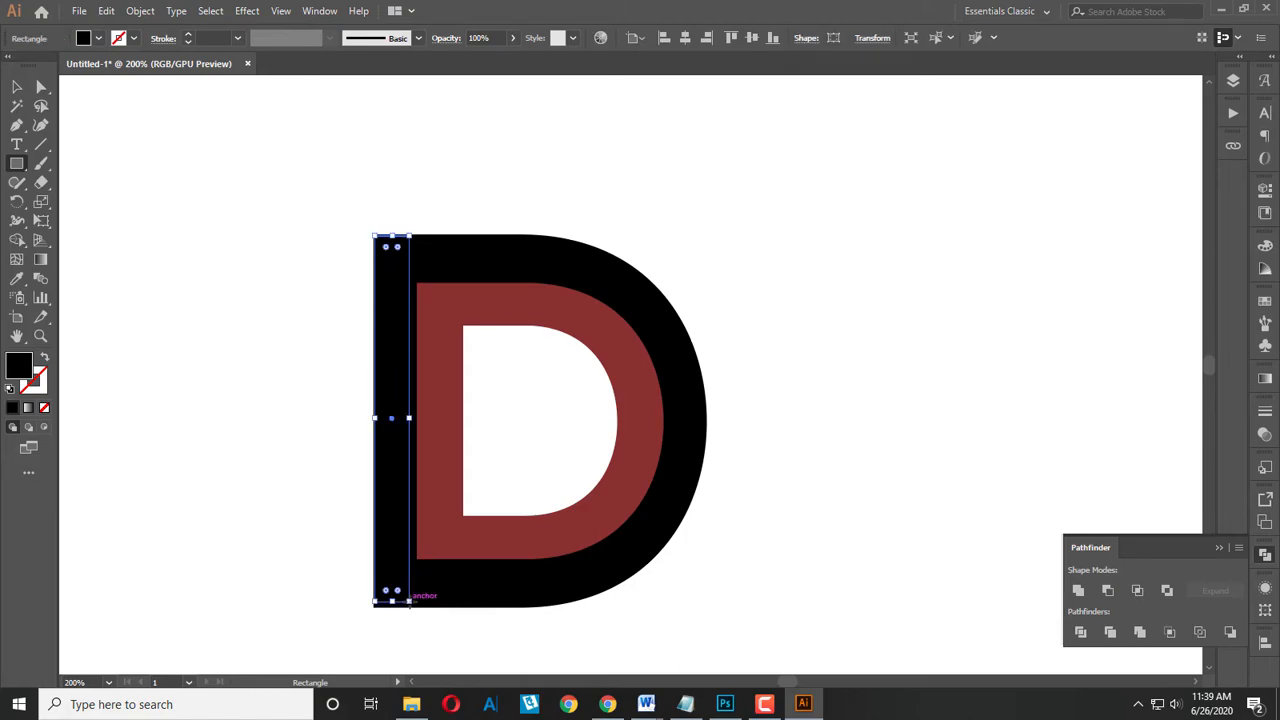
double_click(18, 367)
left_click(584, 363)
left_click(802, 252)
Align the dark red rectangle with the outer top-left corner of the black D.
left_click(16, 87)
scroll(381, 170, "up", 5)
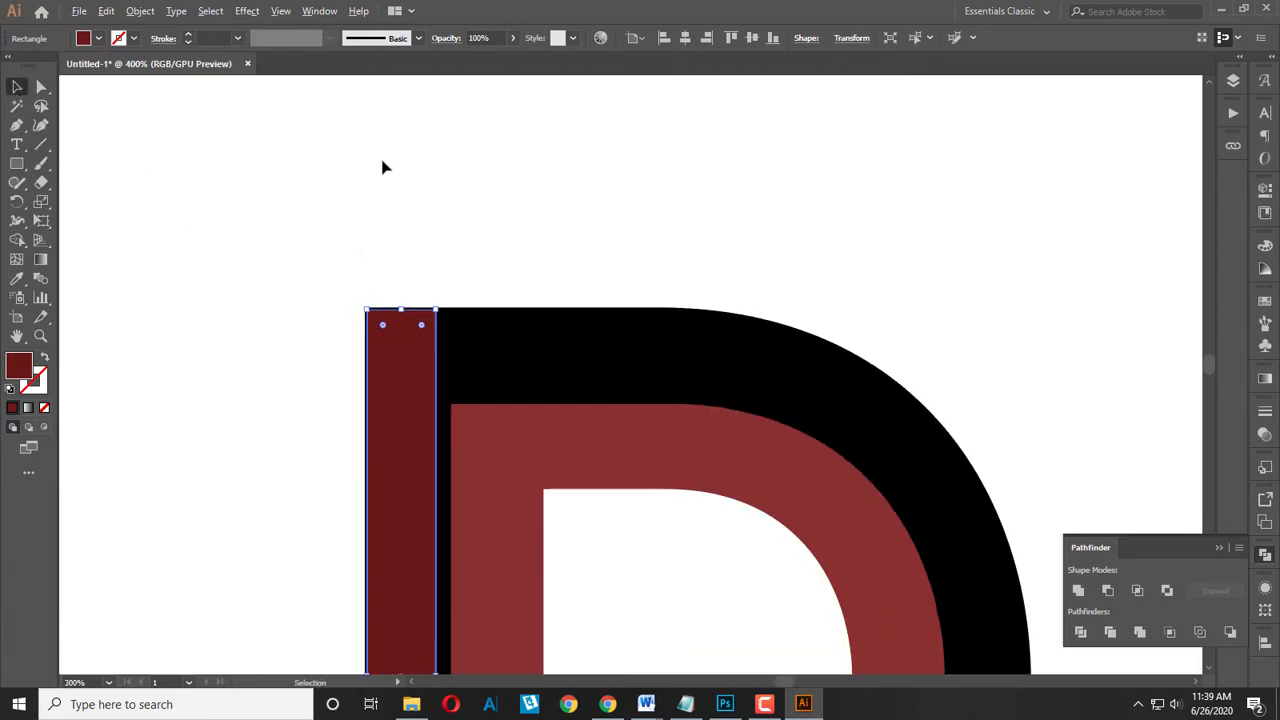
left_click_drag(347, 490, 336, 480)
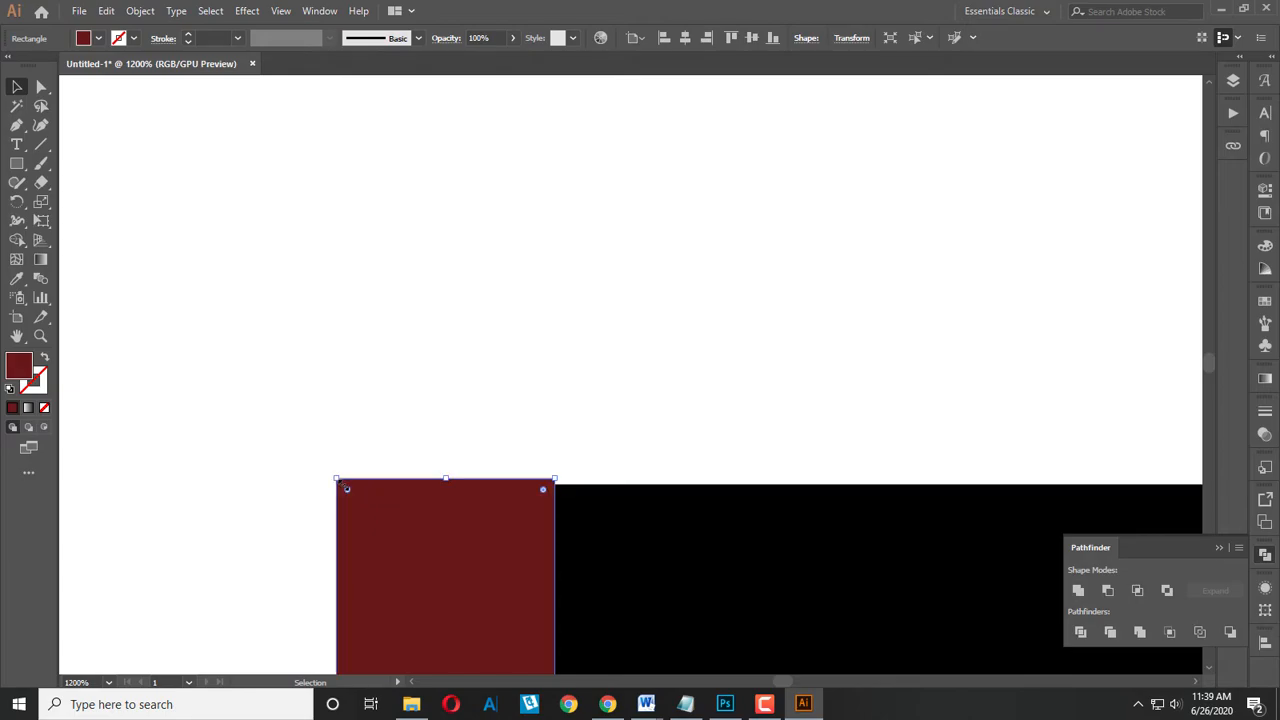
left_click(612, 516, "shift")
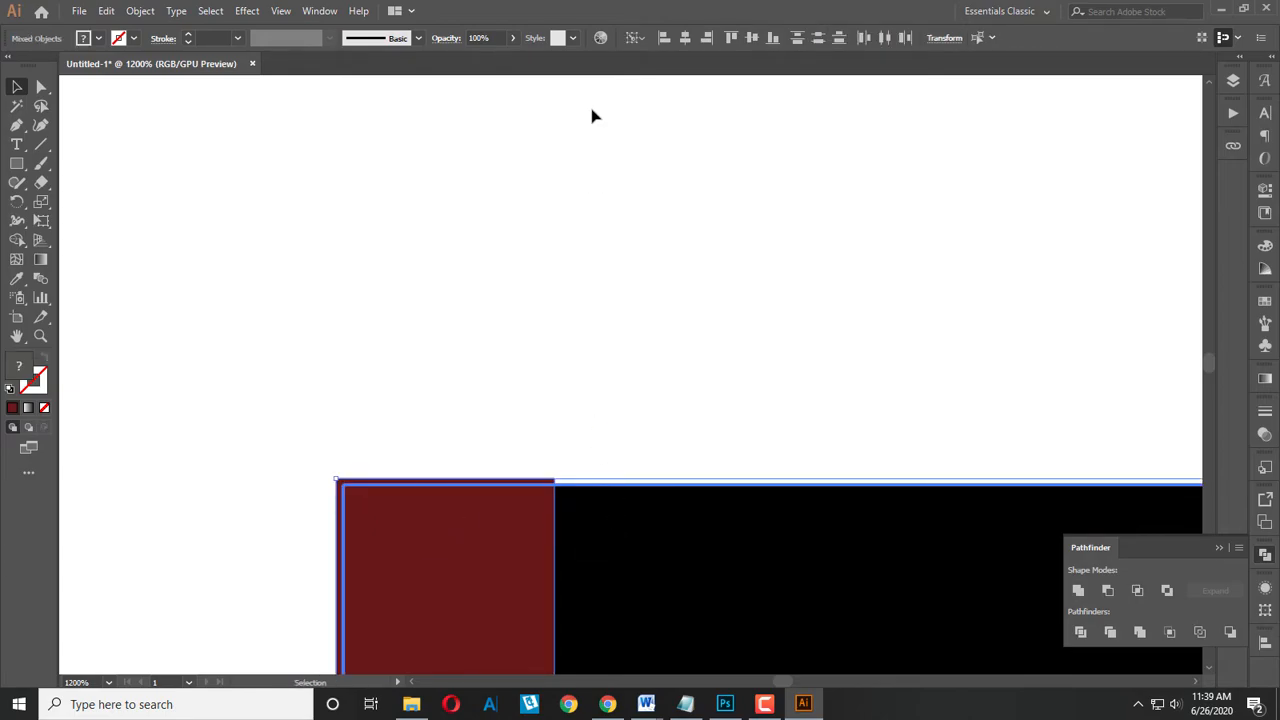
left_click(569, 297)
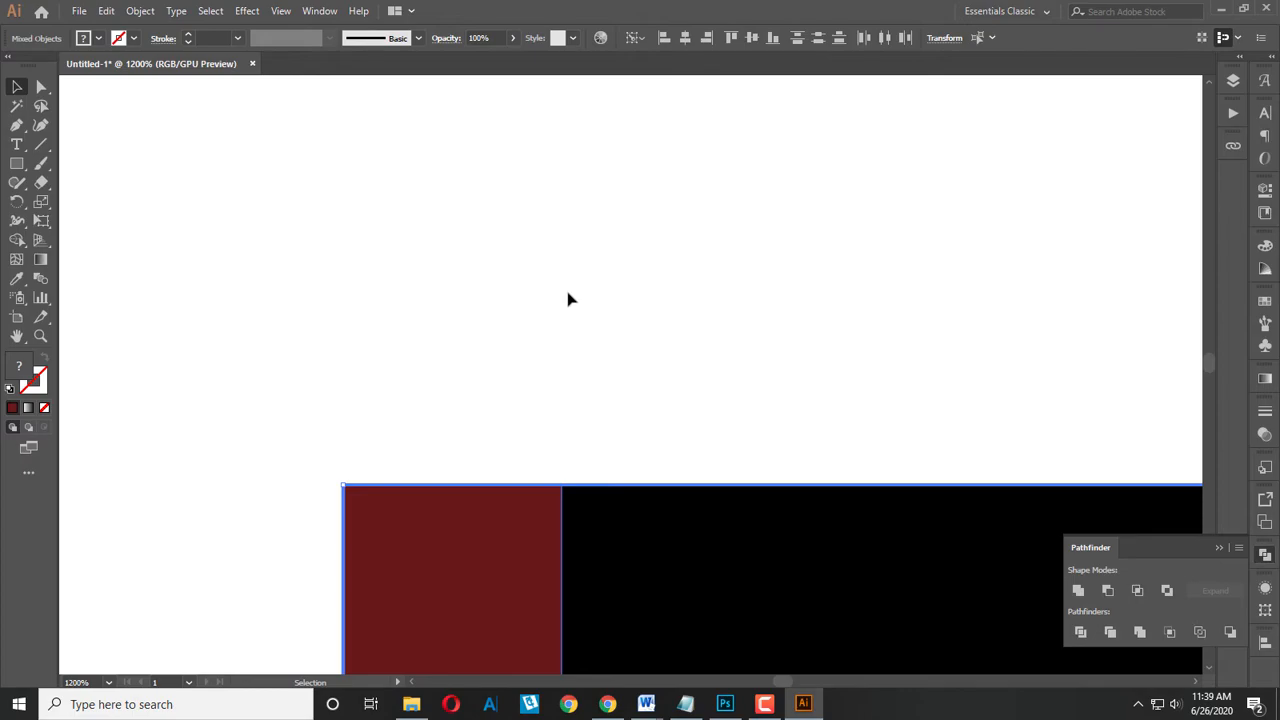
Enlarge the rectangle from its lower-right corner towards the base of the black D and the edge of the inner red D.
scroll(610, 470, "down", 5)
scroll(612, 472, "down", 4)
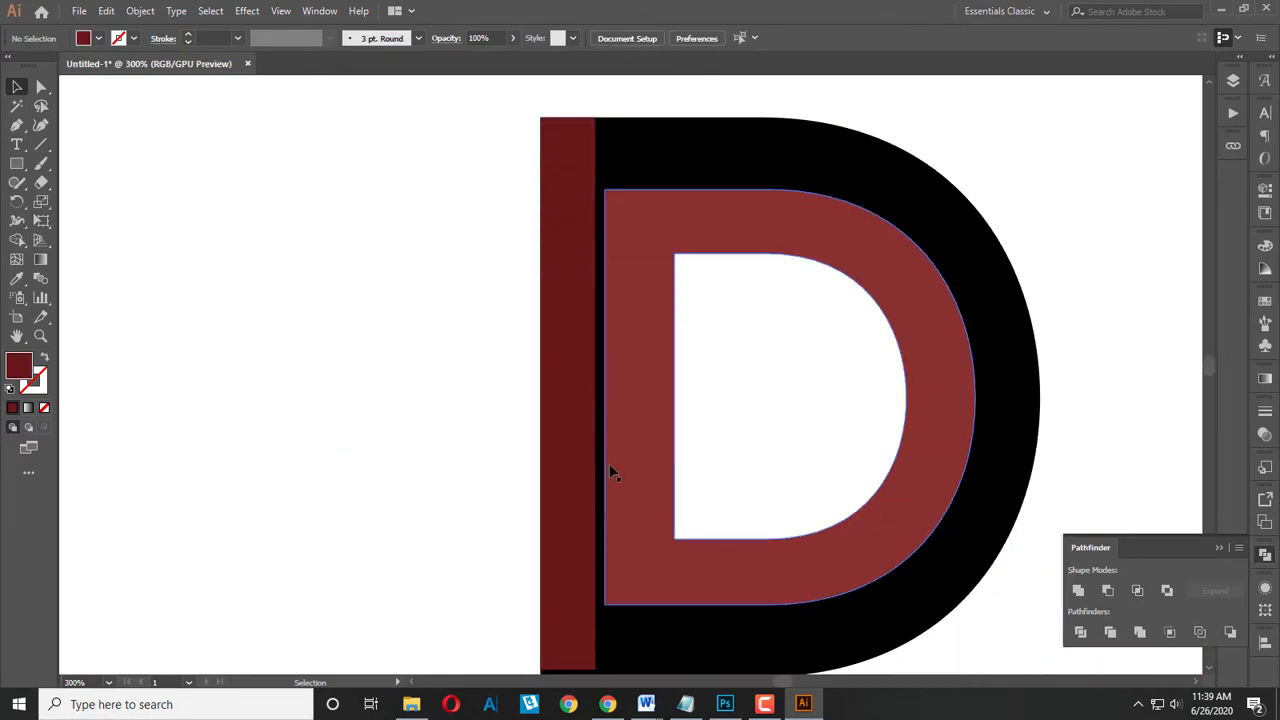
scroll(611, 471, "down", 2)
scroll(592, 572, "up", 4)
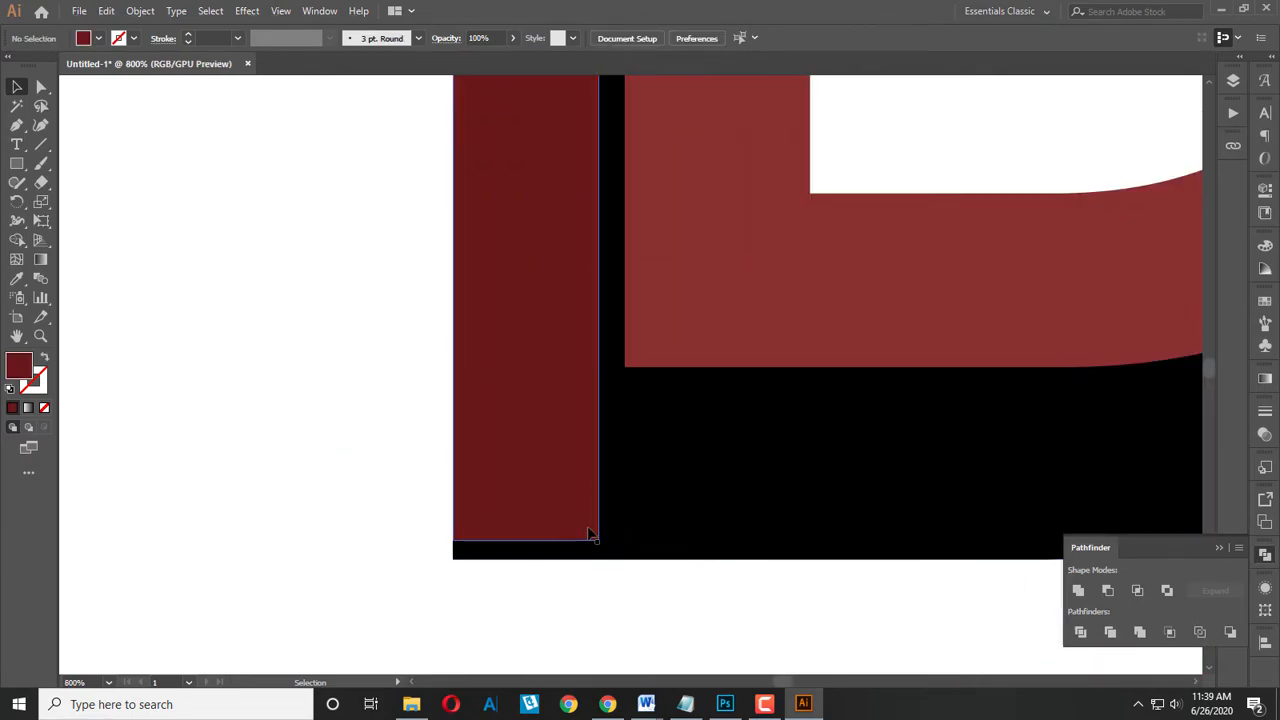
left_click(591, 532)
left_click_drag(601, 533, 646, 564)
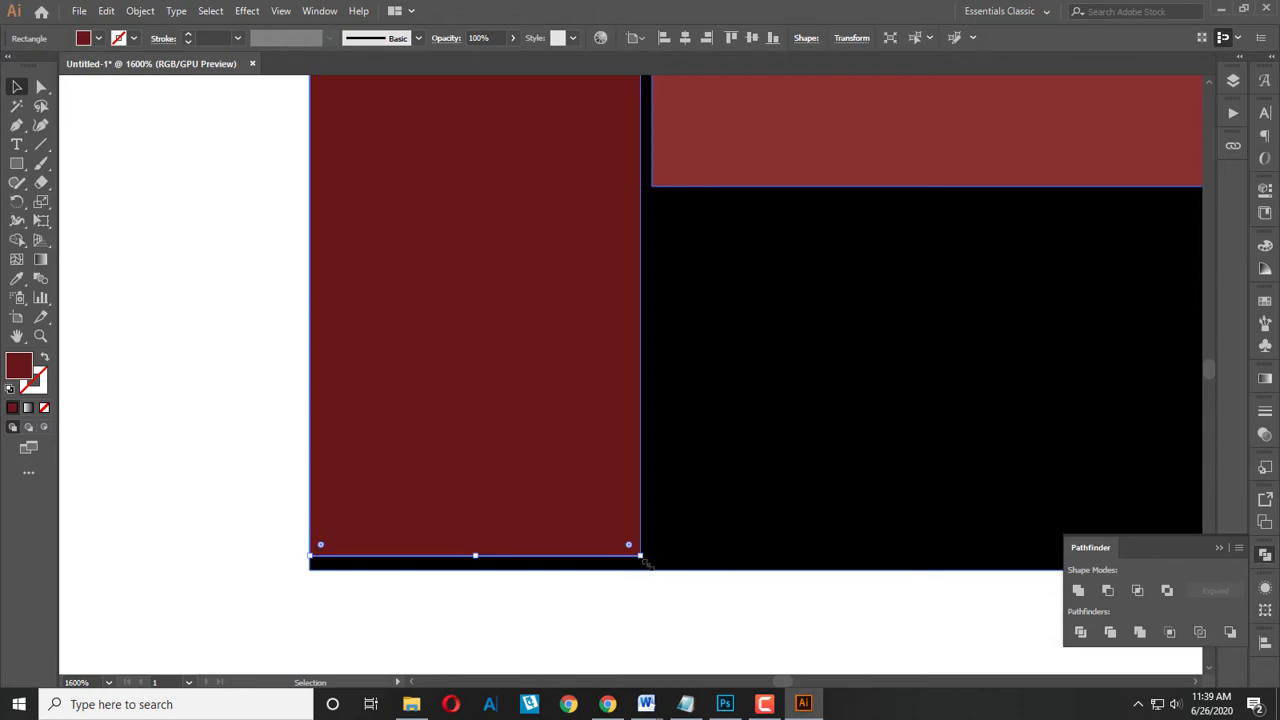
left_click(692, 610)
scroll(715, 330, "up", 1)
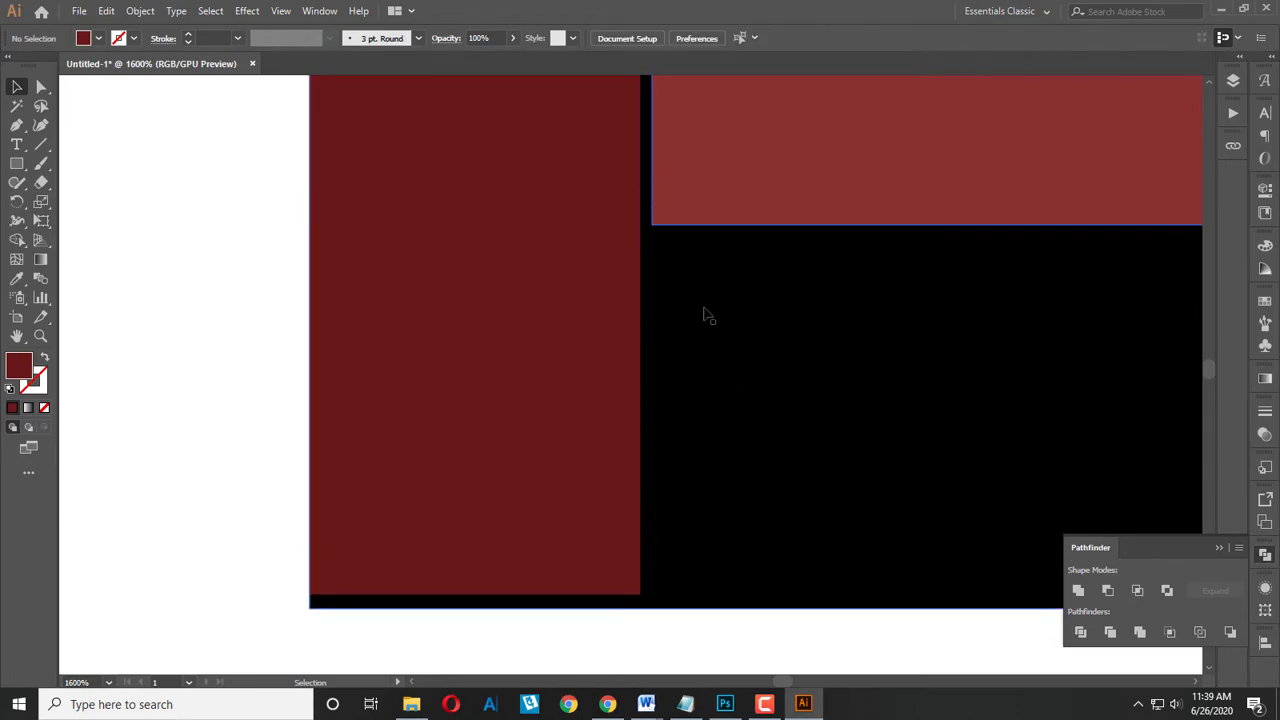
left_click(607, 291)
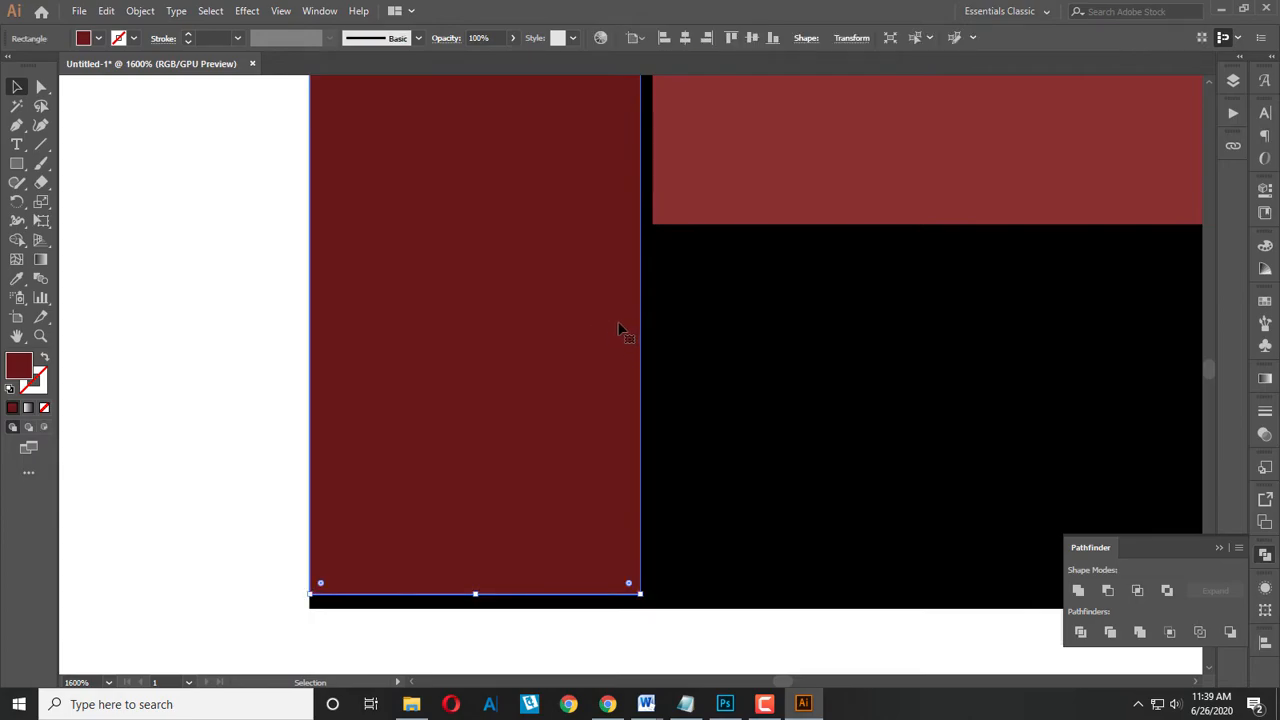
scroll(620, 330, "up", 1)
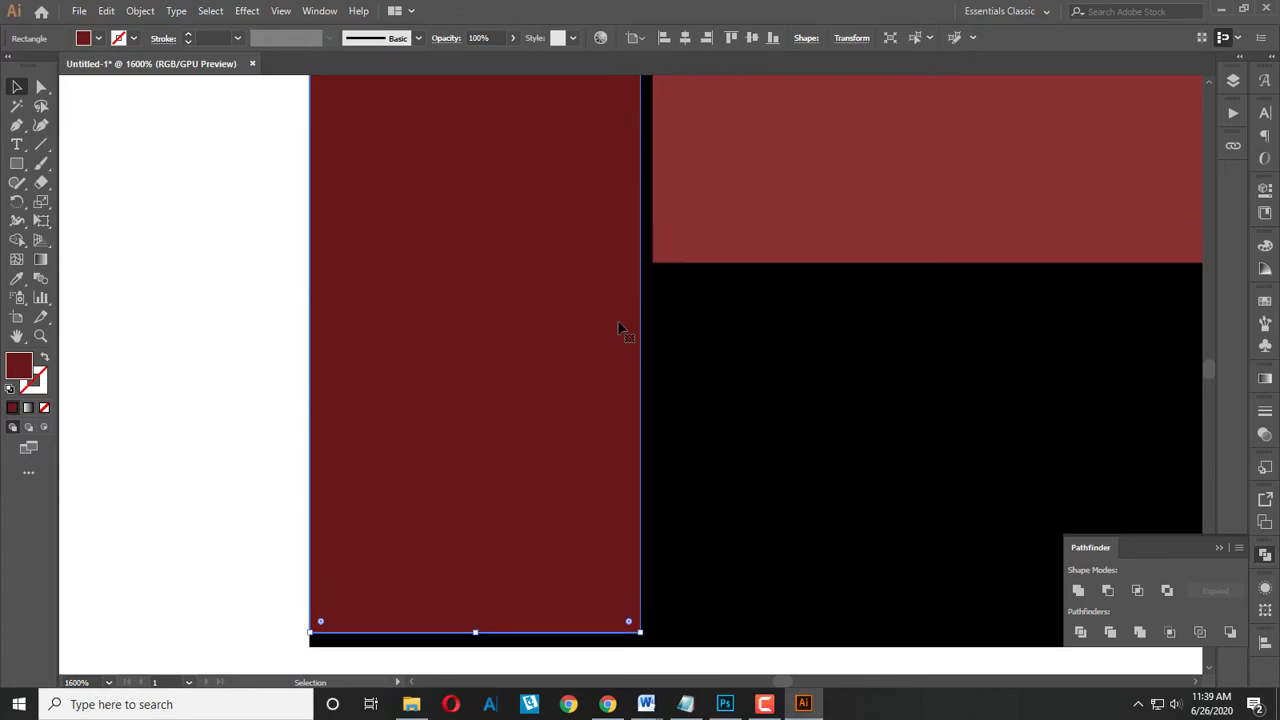
left_click_drag(536, 279, 552, 280)
key("Delete")
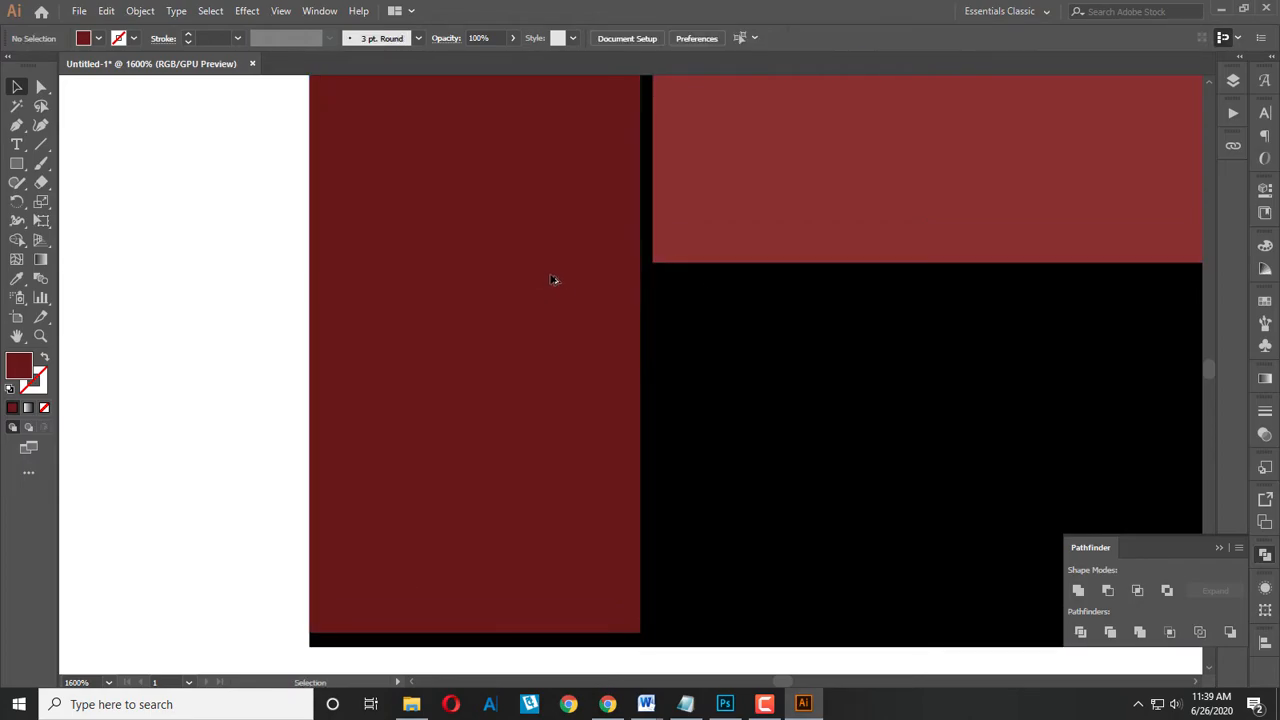
Show the rulers, add a vertical guide and align it to the left edge of the inner red D.
left_click(699, 206)
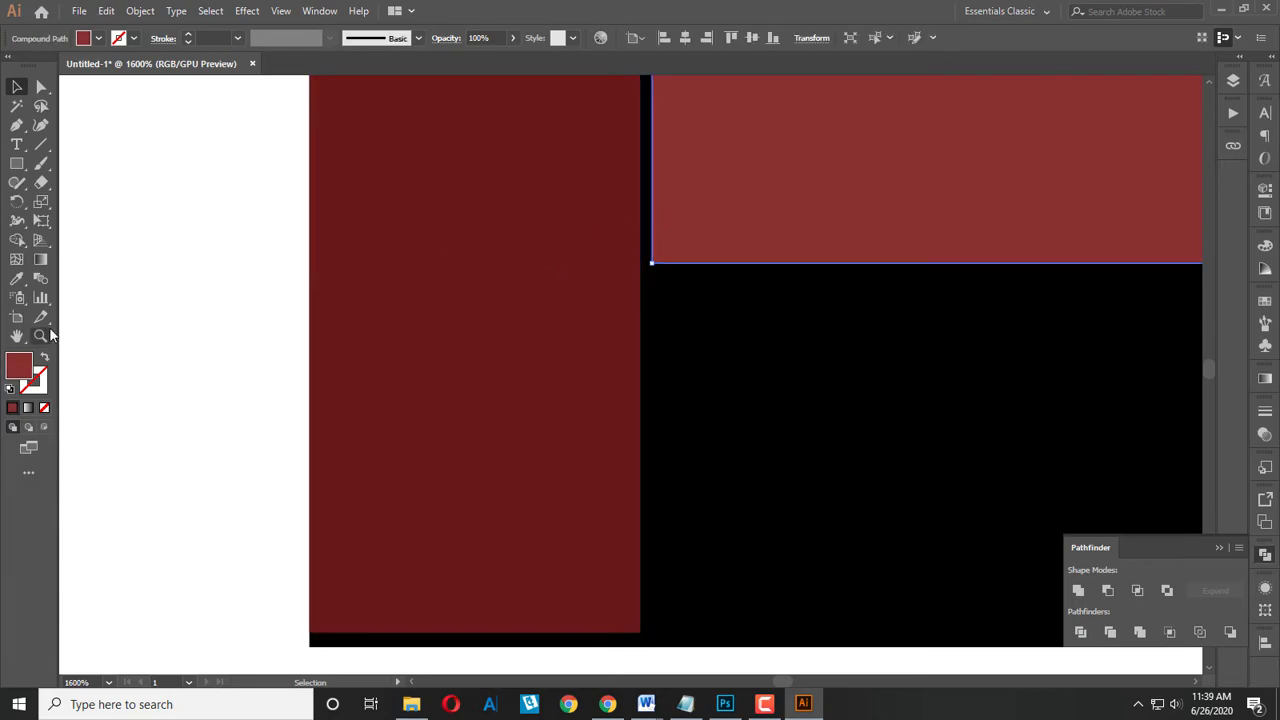
key("ctrl+r")
left_click_drag(68, 330, 187, 340)
left_click(701, 210)
left_click(662, 38)
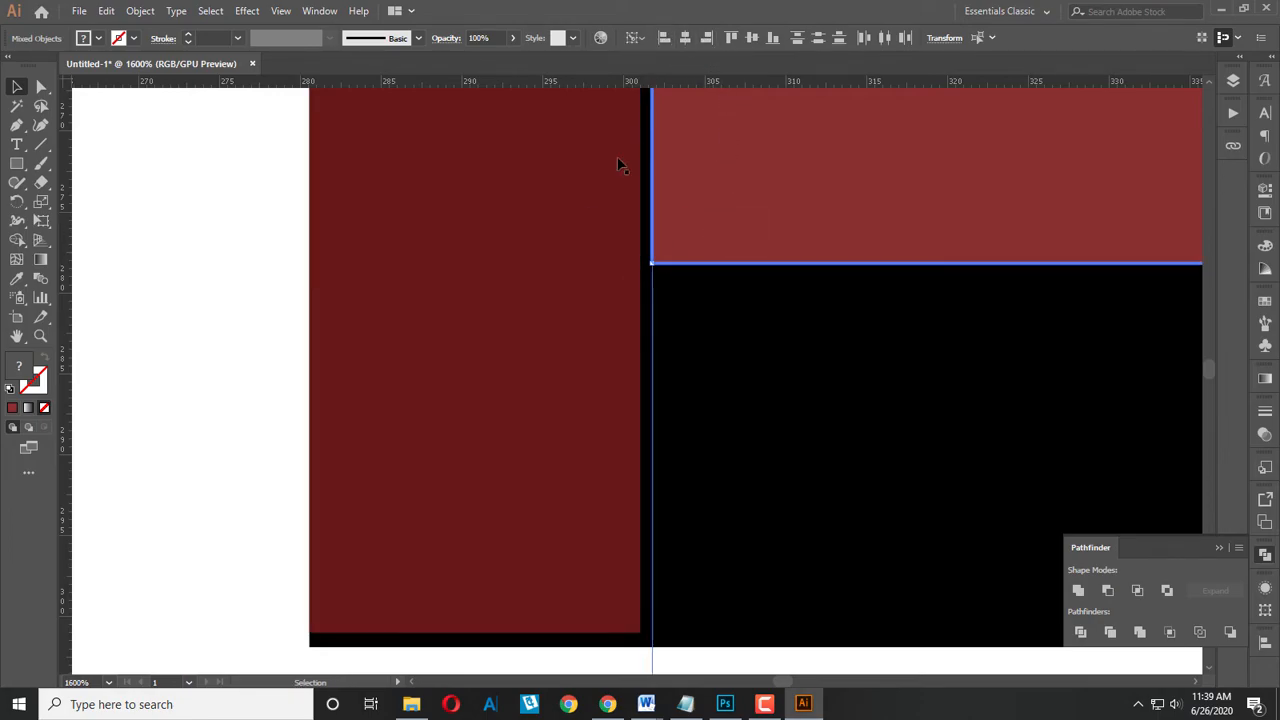
Paste a copy of the dark red rectangle in front and align its right edge to the vertical guide.
left_click(531, 390)
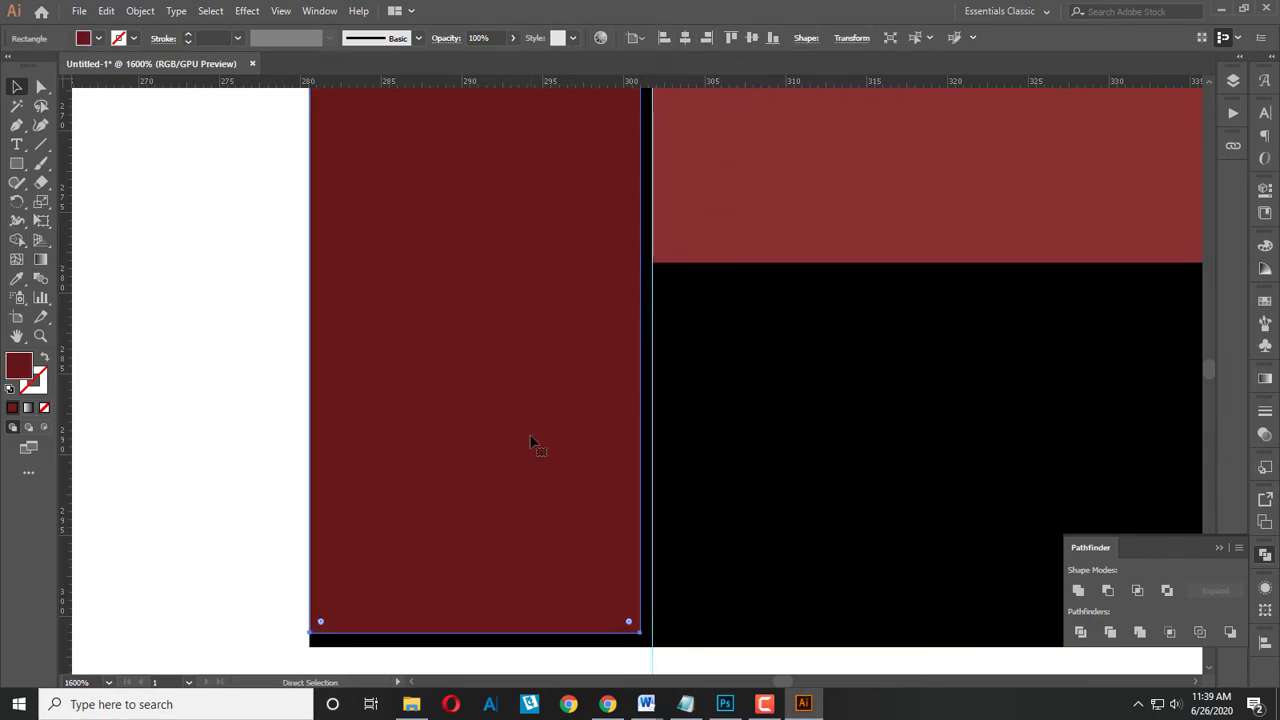
key("ctrl+f")
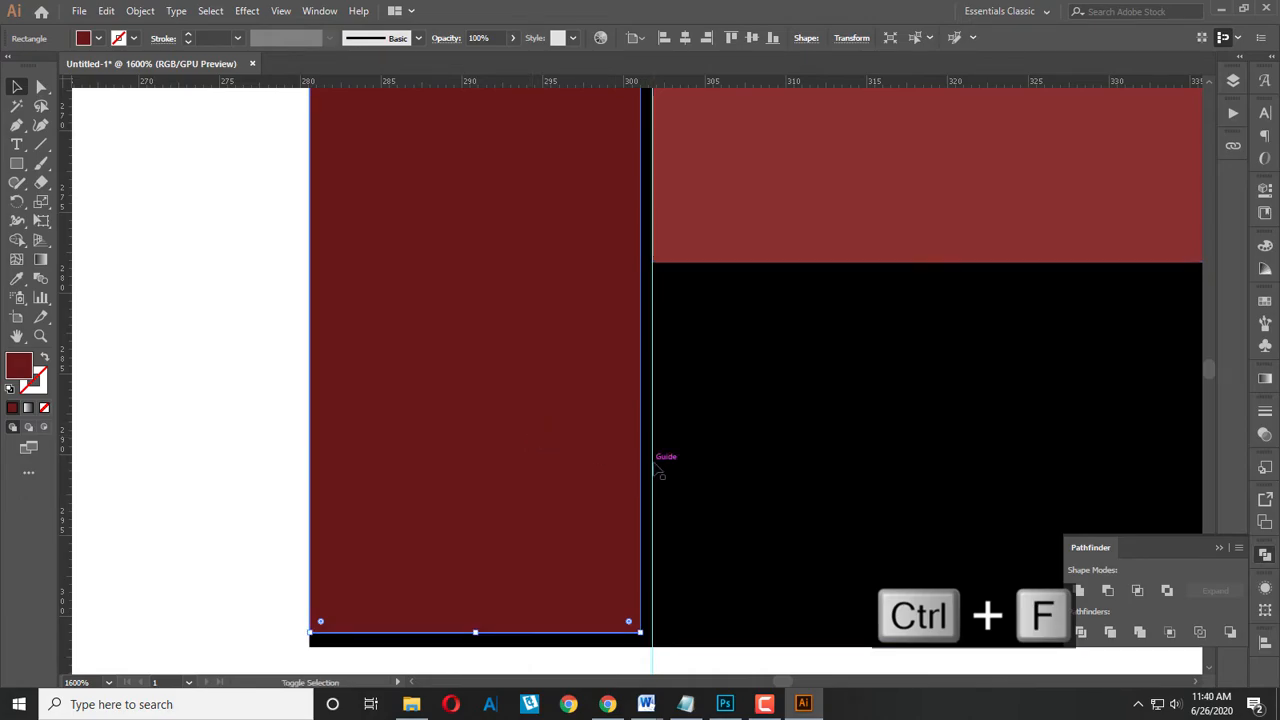
left_click(652, 465, "shift")
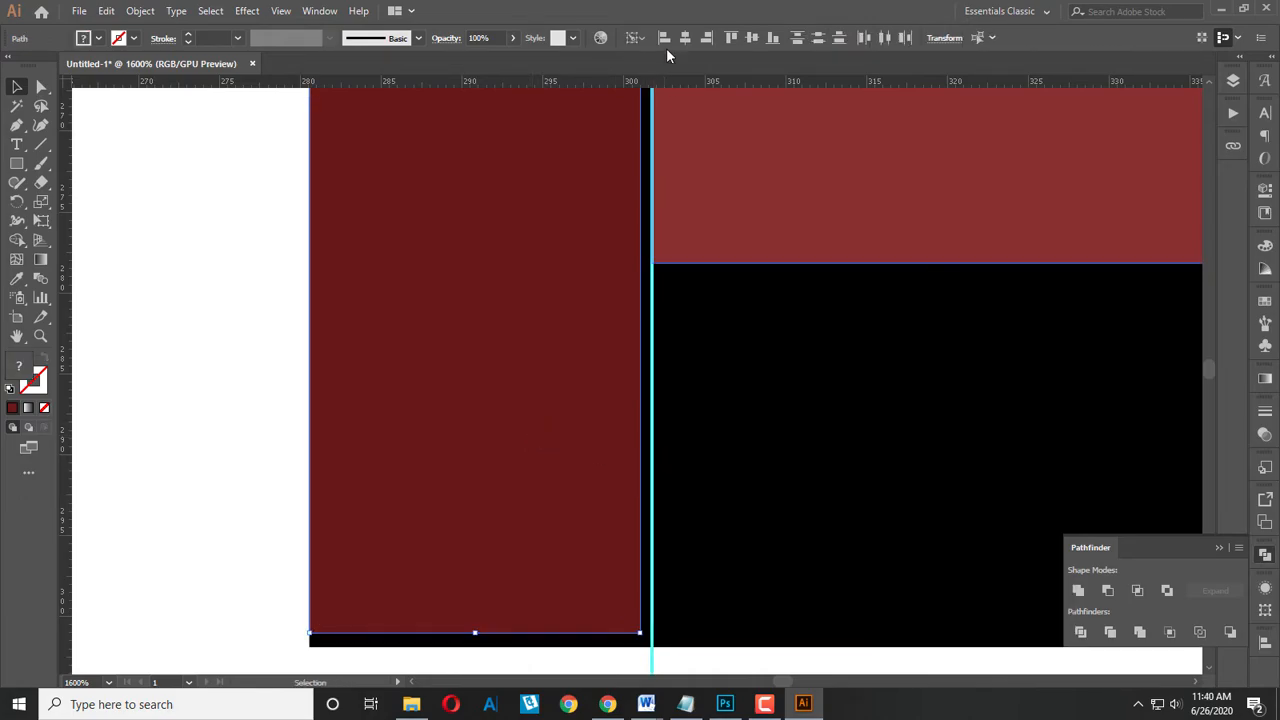
left_click(706, 38)
scroll(663, 449, "down", 2)
left_click(530, 600)
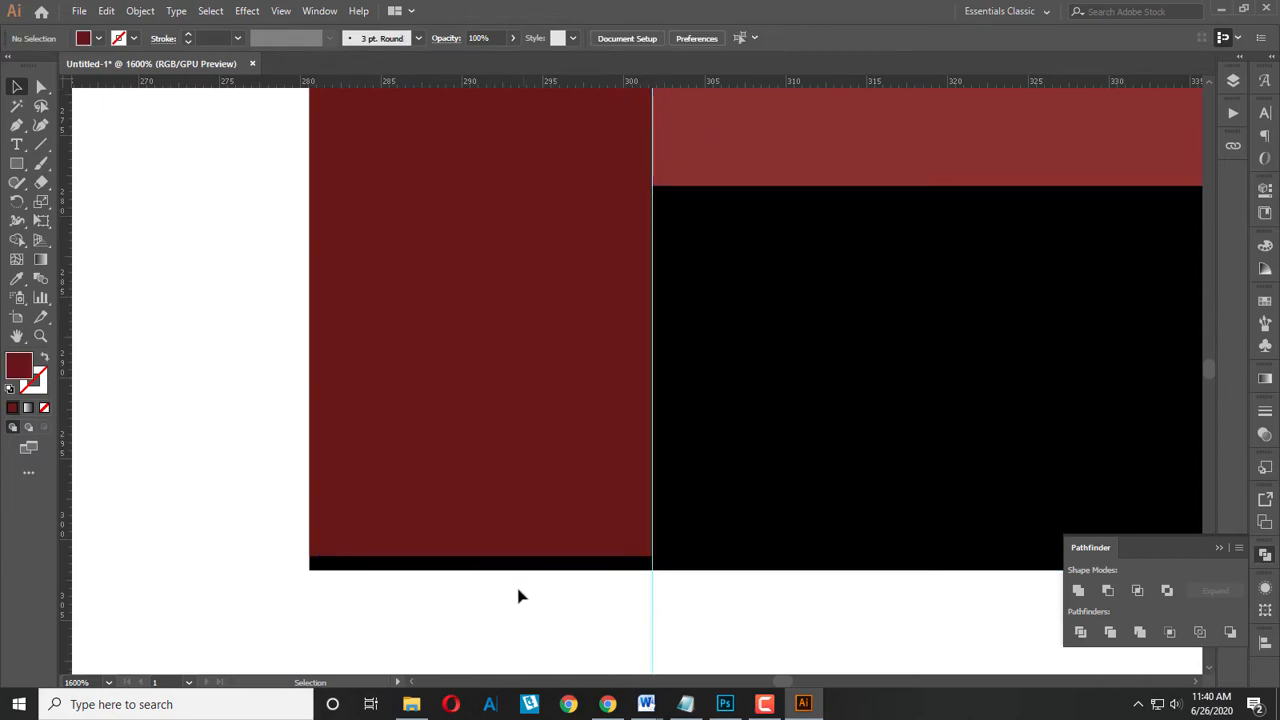
Unite the two overlapping dark red rectangles into one wider bar.
left_click(326, 527)
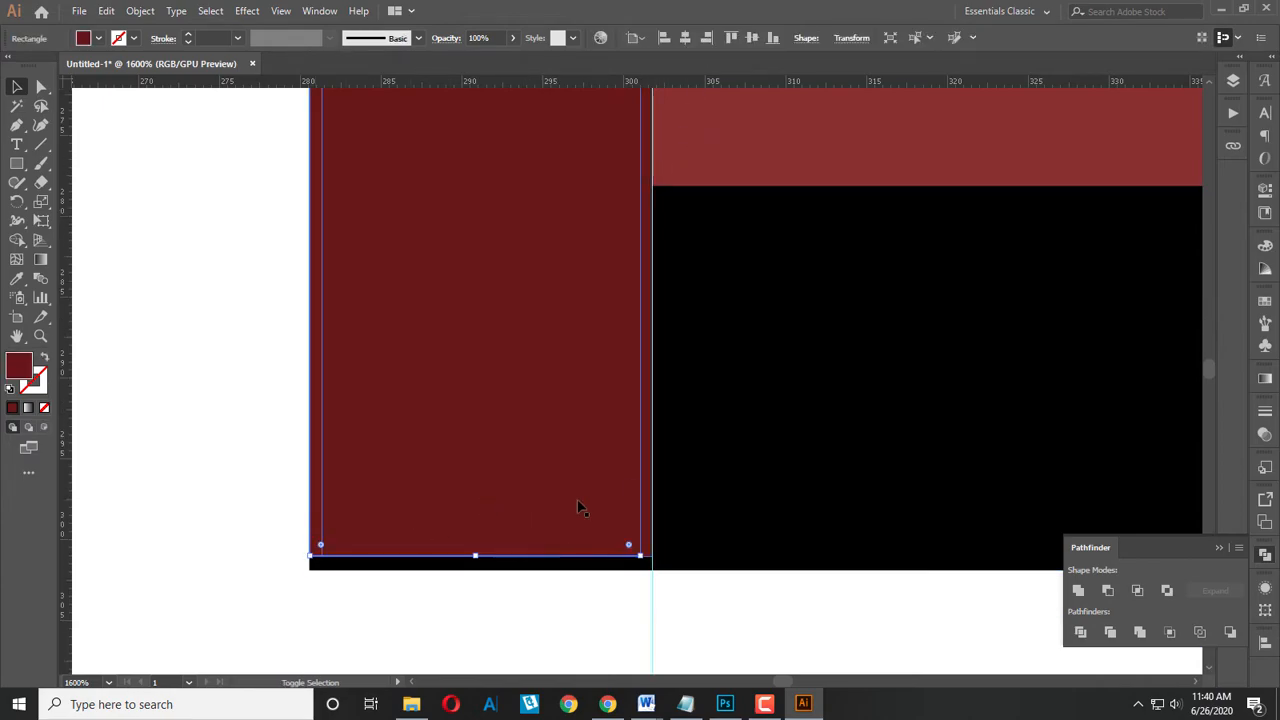
left_click(485, 543)
scroll(485, 543, "down", 2)
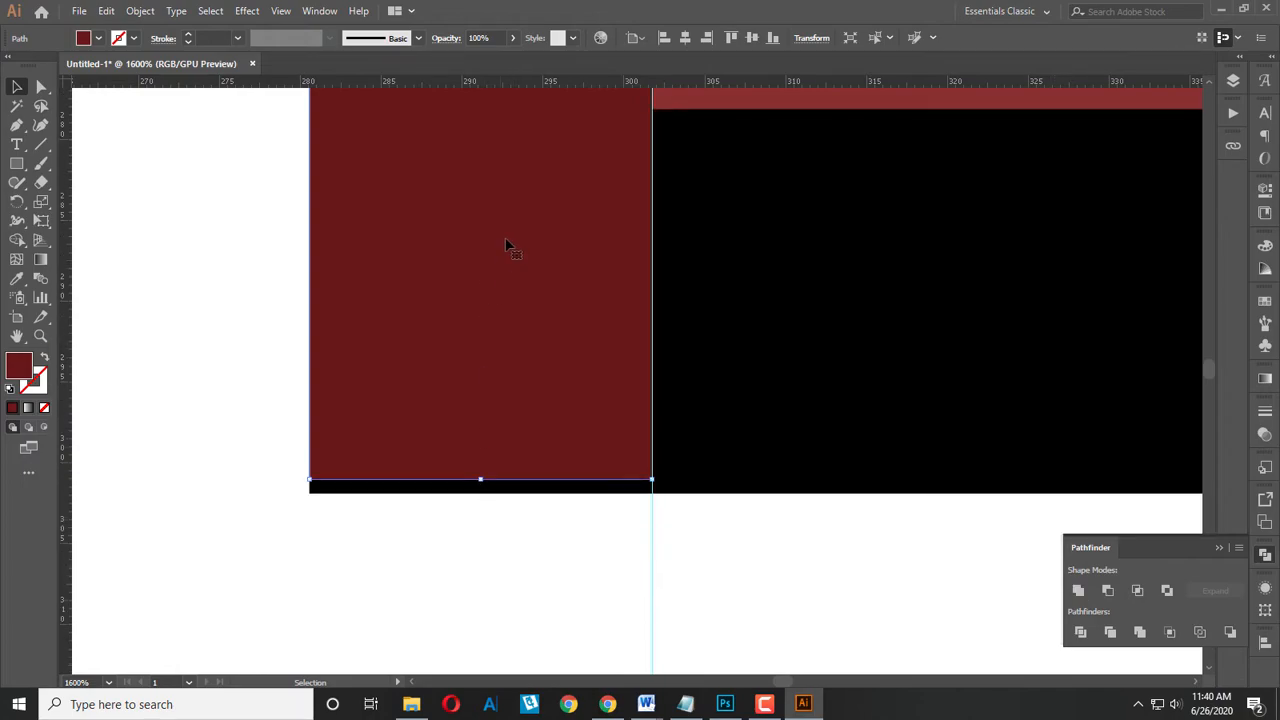
Add a horizontal guide and align it to the bottom edge of the black D.
left_click_drag(471, 82, 493, 527)
left_click(796, 466, "shift")
left_click(796, 466)
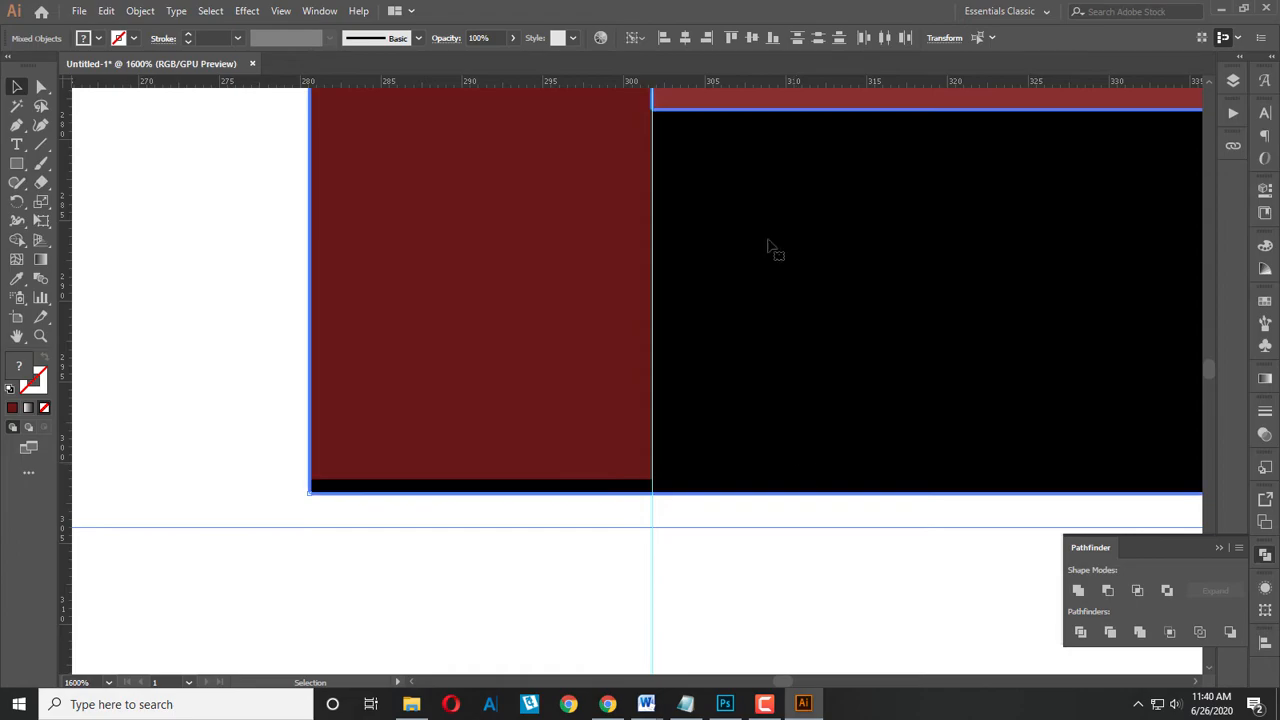
left_click(775, 37)
Paste a copy of the dark red bar in front and align its bottom edge to the horizontal guide.
left_click(497, 322)
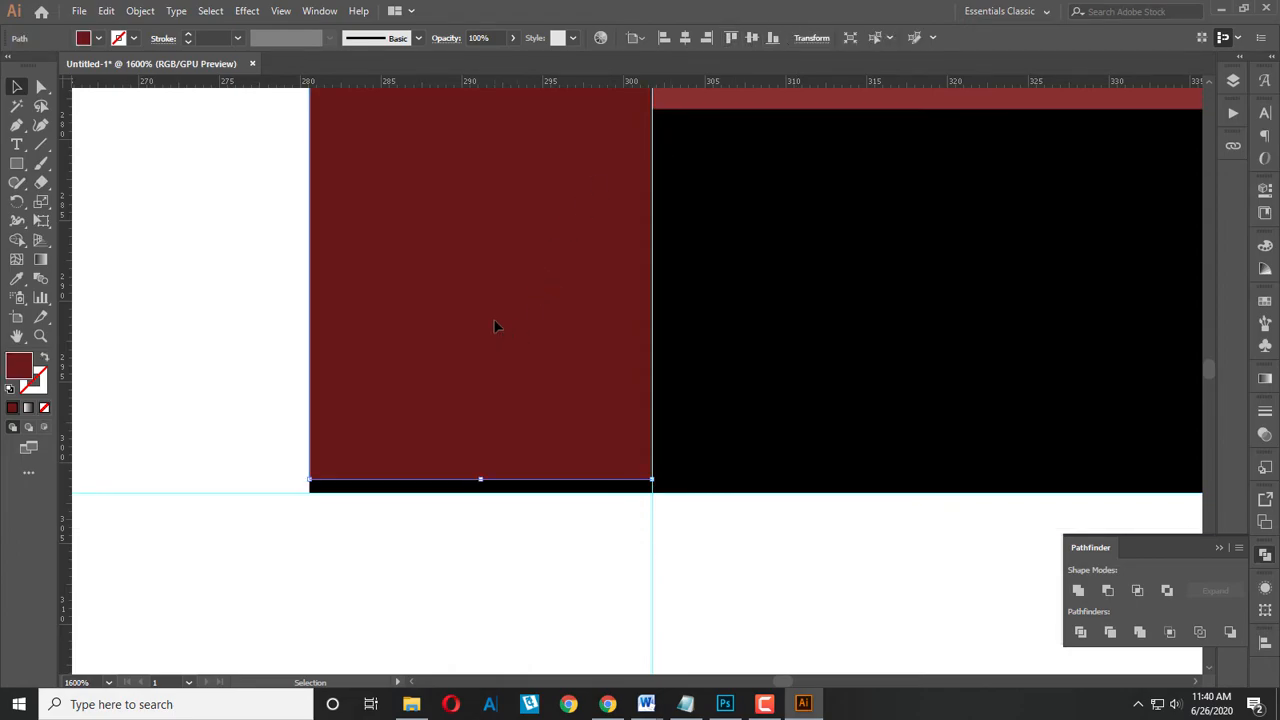
key("ctrl+c")
key("ctrl+f")
left_click_drag(209, 435, 236, 538)
left_click(234, 493)
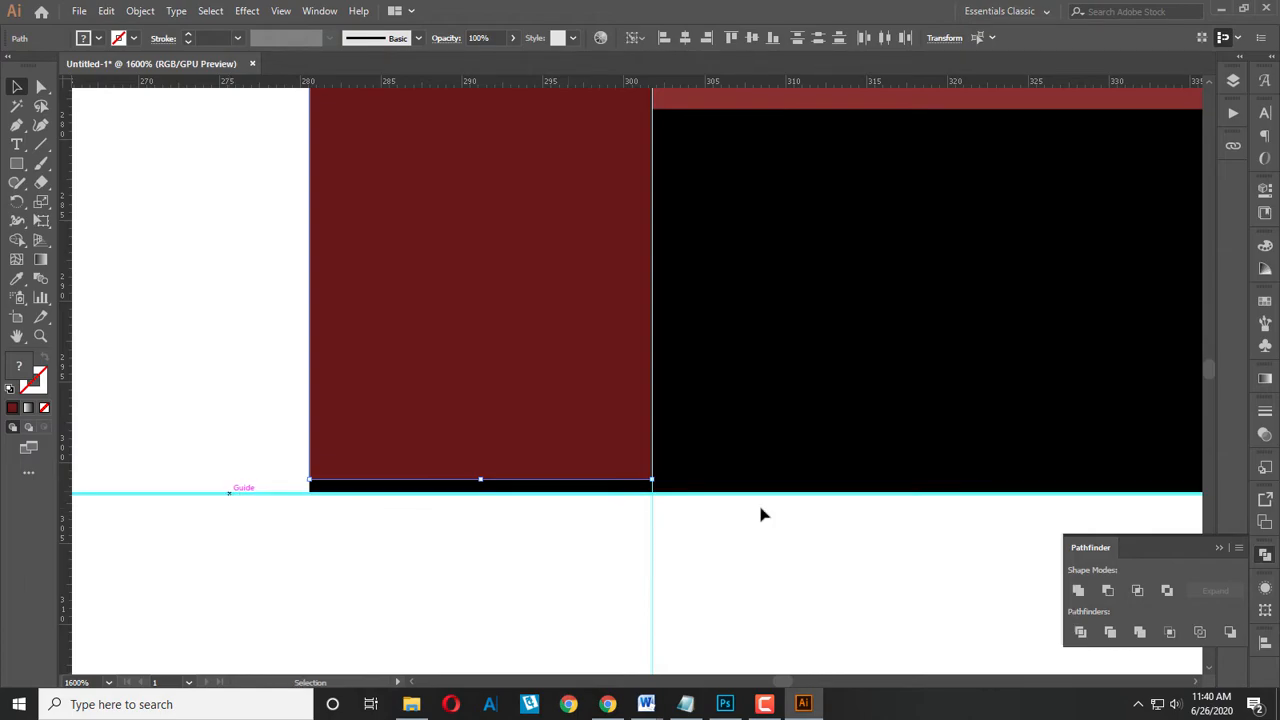
left_click(775, 37)
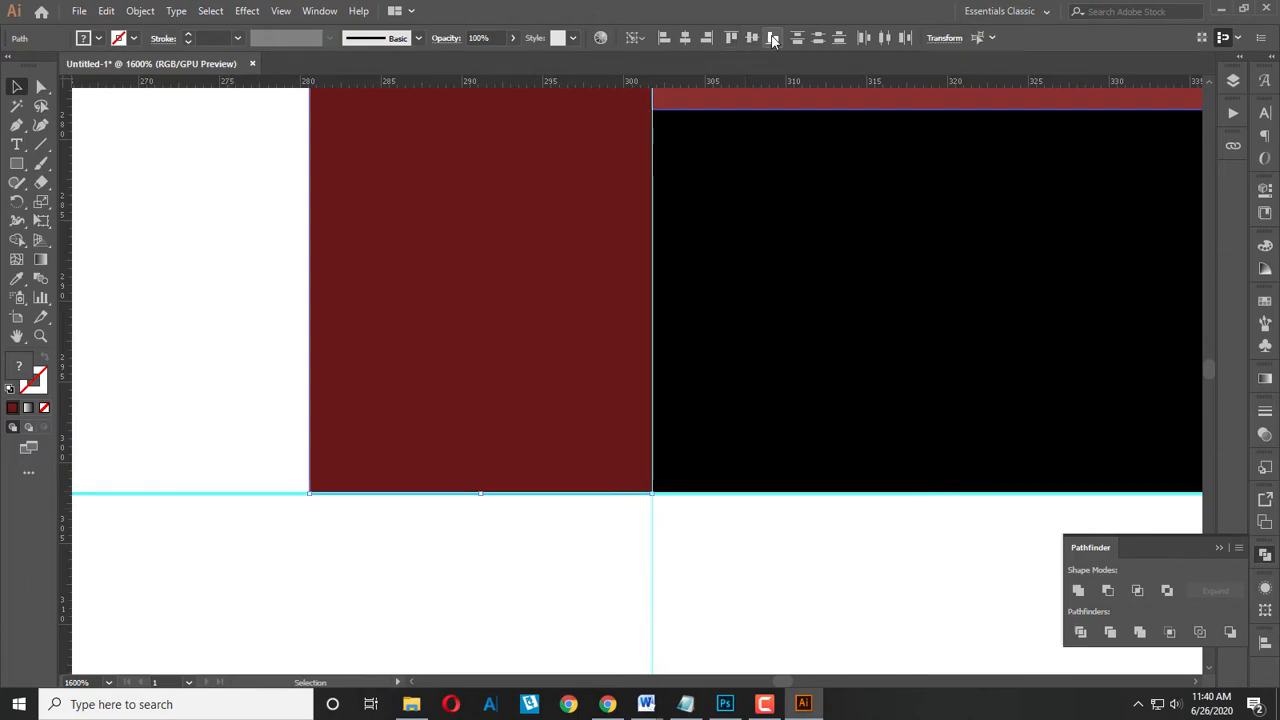
Unite the two vertically offset dark red bars into one bar spanning the full height of the black D.
key("ctrl+shift+a")
scroll(410, 331, "down", 4)
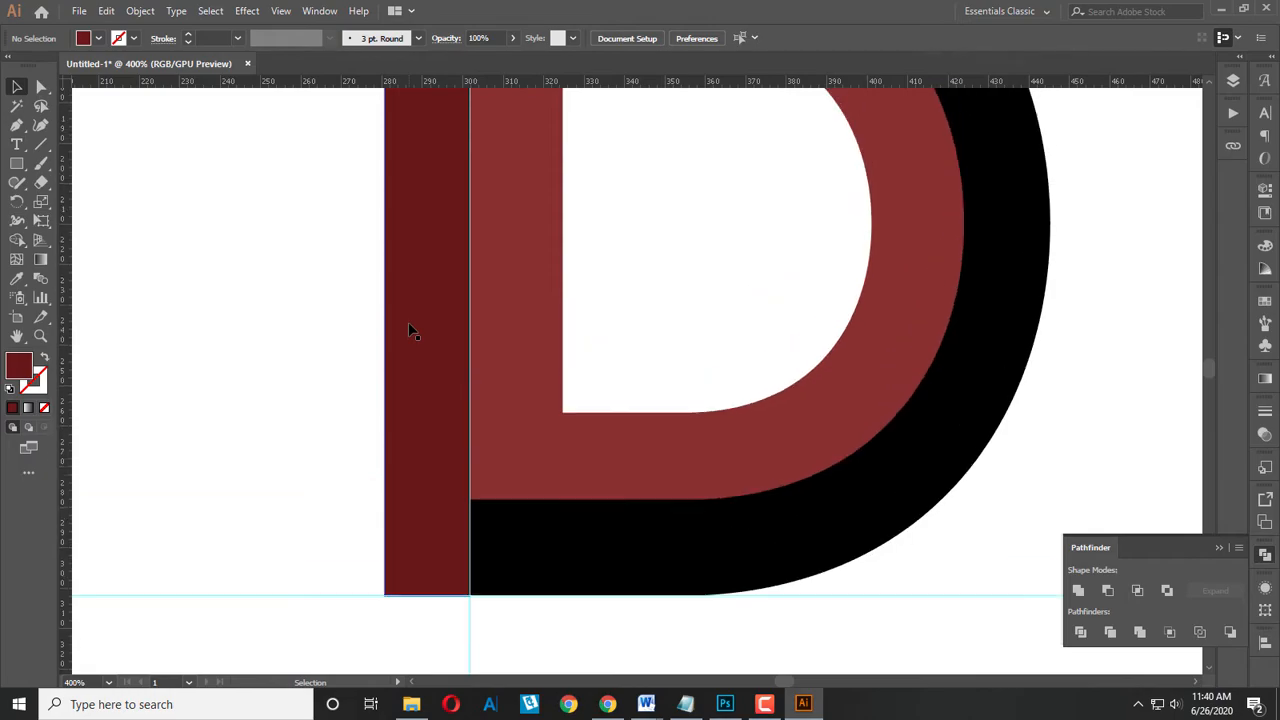
scroll(412, 330, "up", 3)
scroll(434, 263, "up", 4)
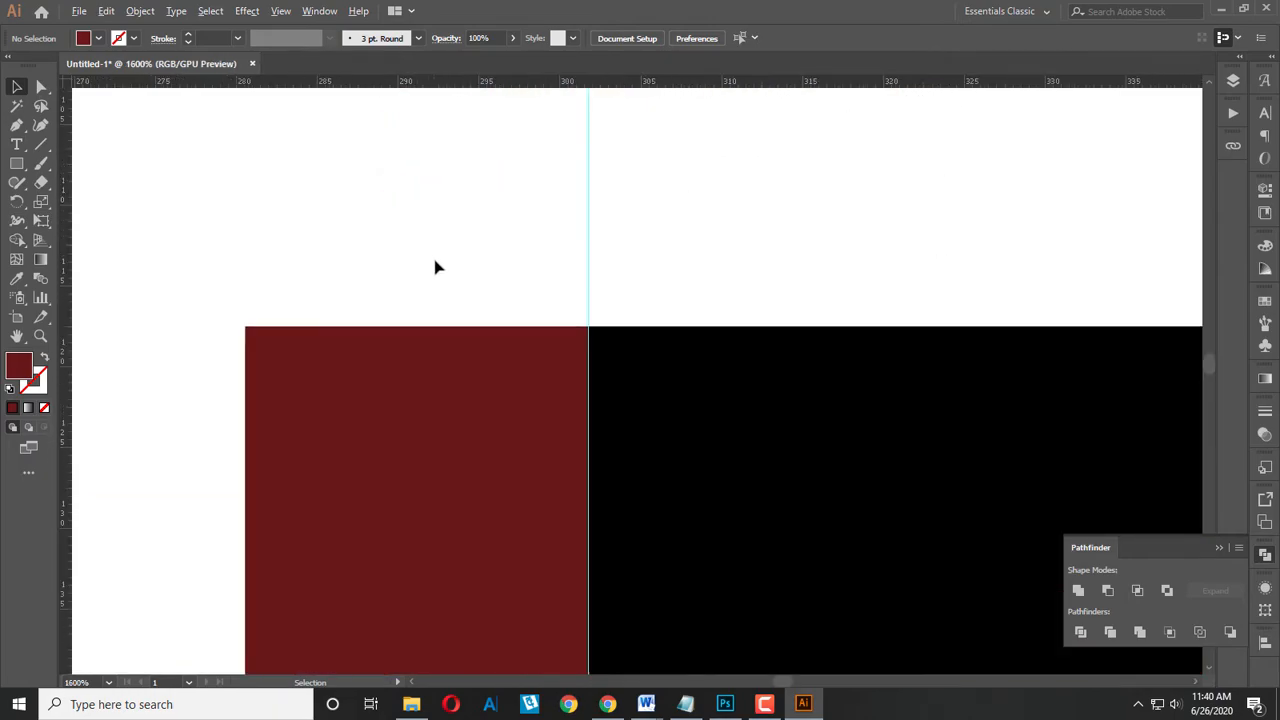
left_click(466, 338)
left_click(466, 369, "shift")
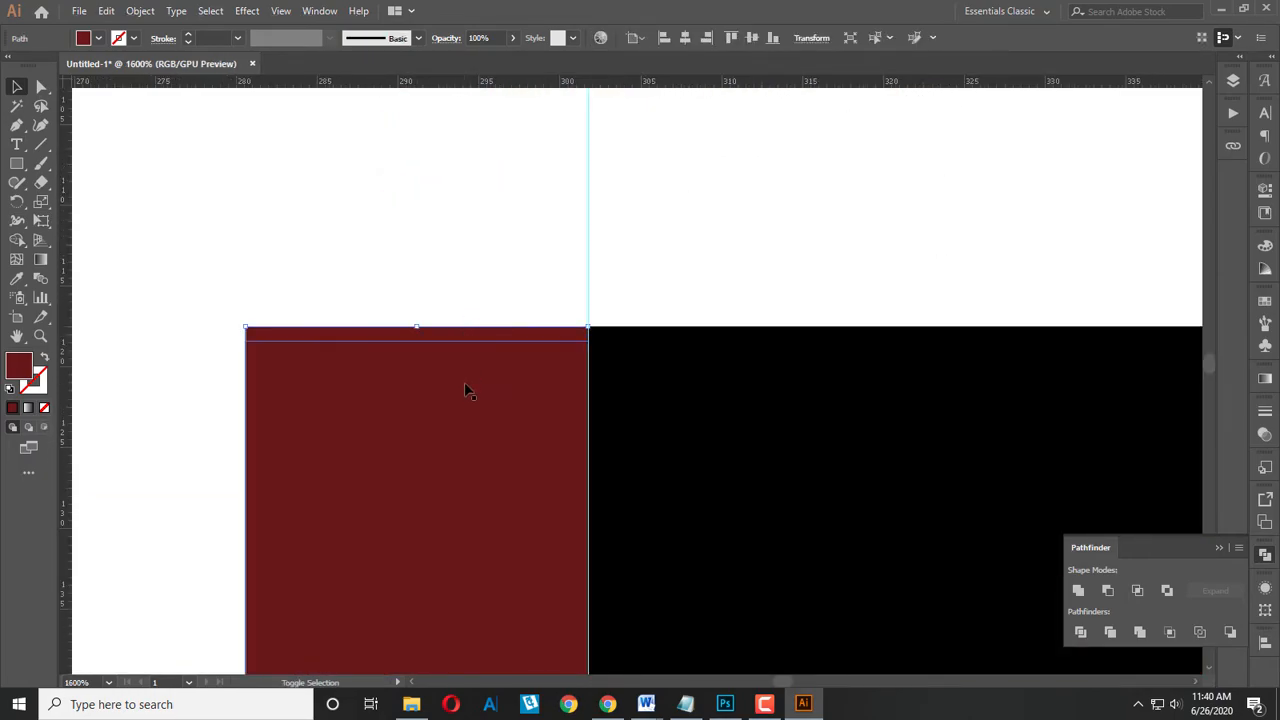
left_click(1083, 592)
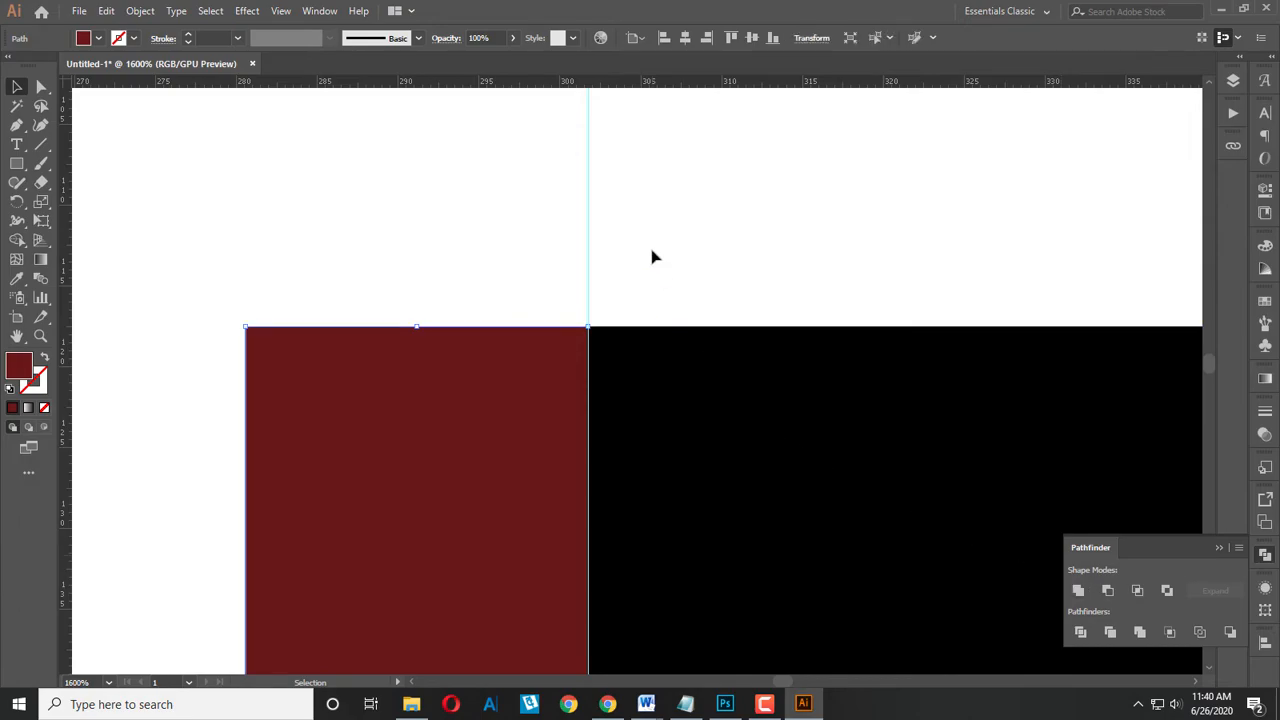
key("ctrl+shift+a")
scroll(667, 325, "down", 6)
scroll(668, 330, "down", 2)
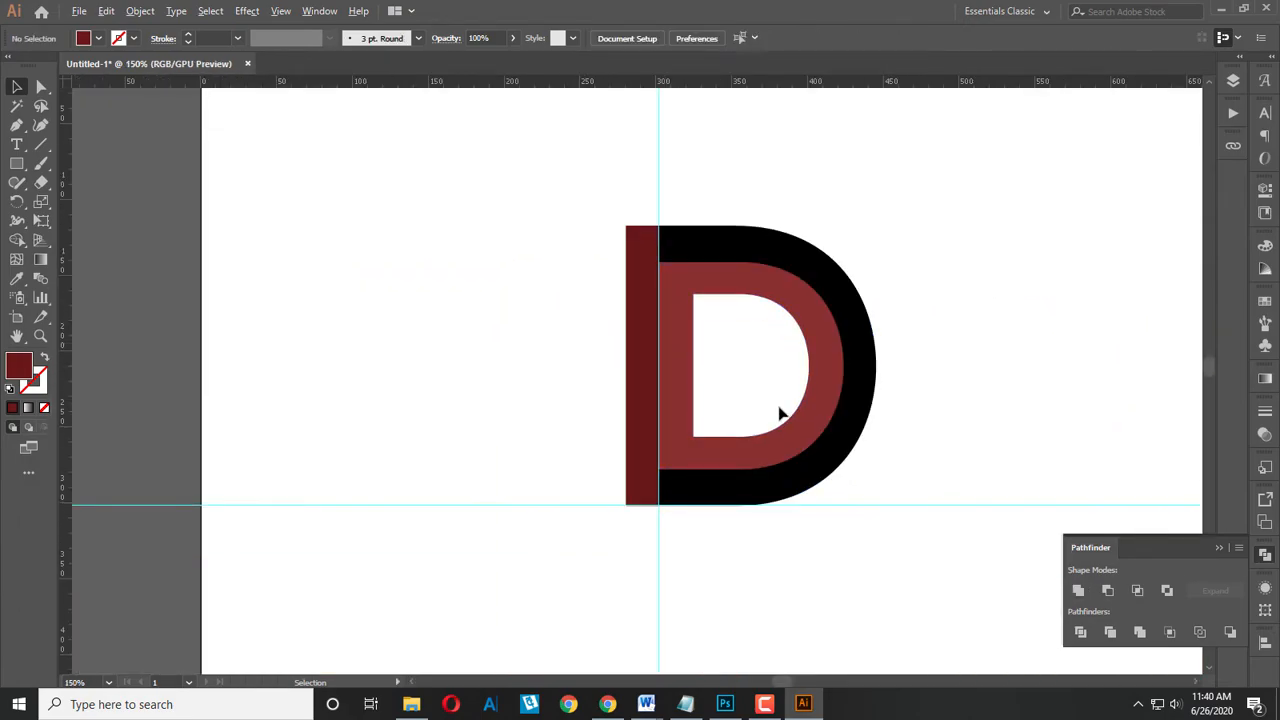
scroll(964, 352, "up", 1)
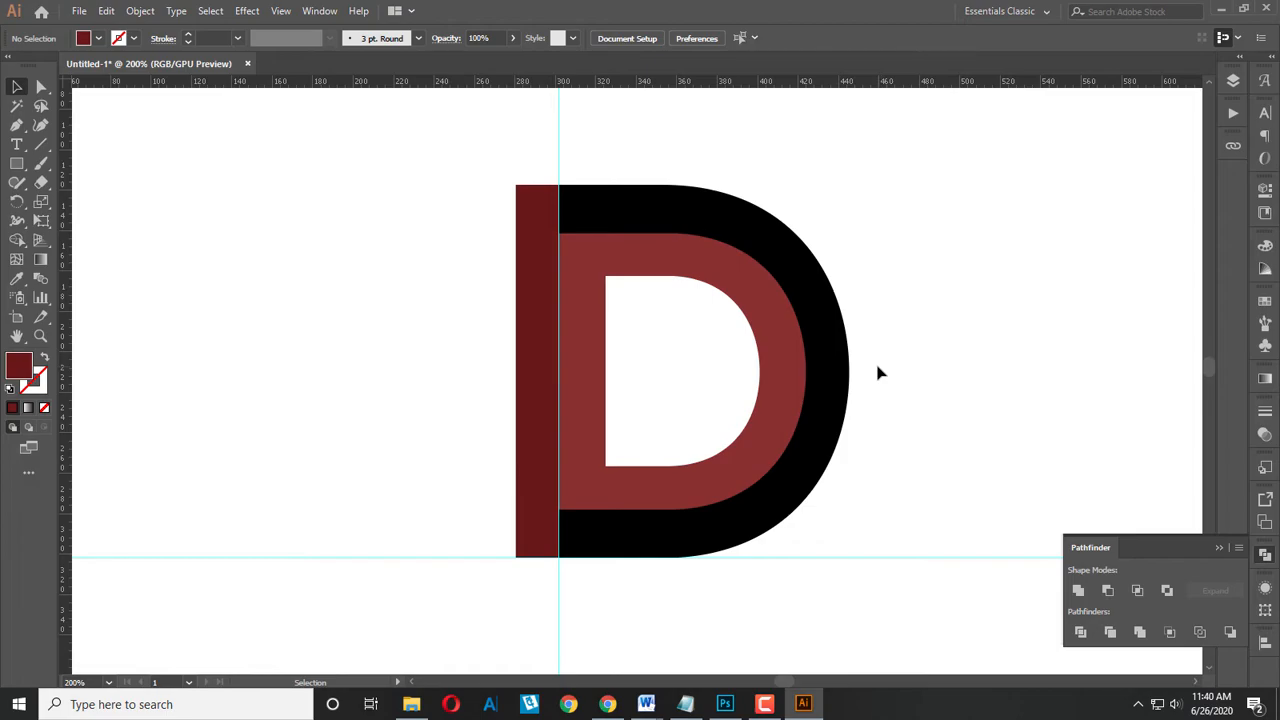
Try to subtract the dark red bar from the black D's stem, and undo the trial moves.
left_click(790, 484)
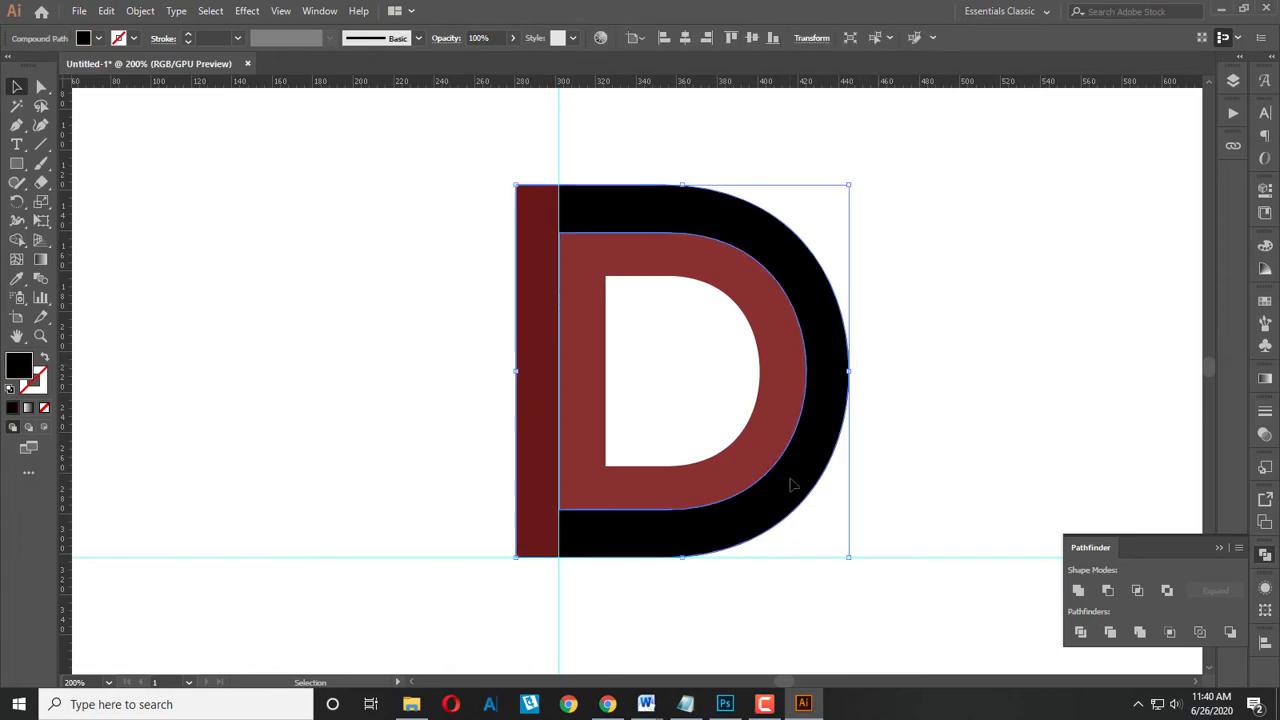
key("ctrl+f")
left_click(939, 295)
left_click(792, 255)
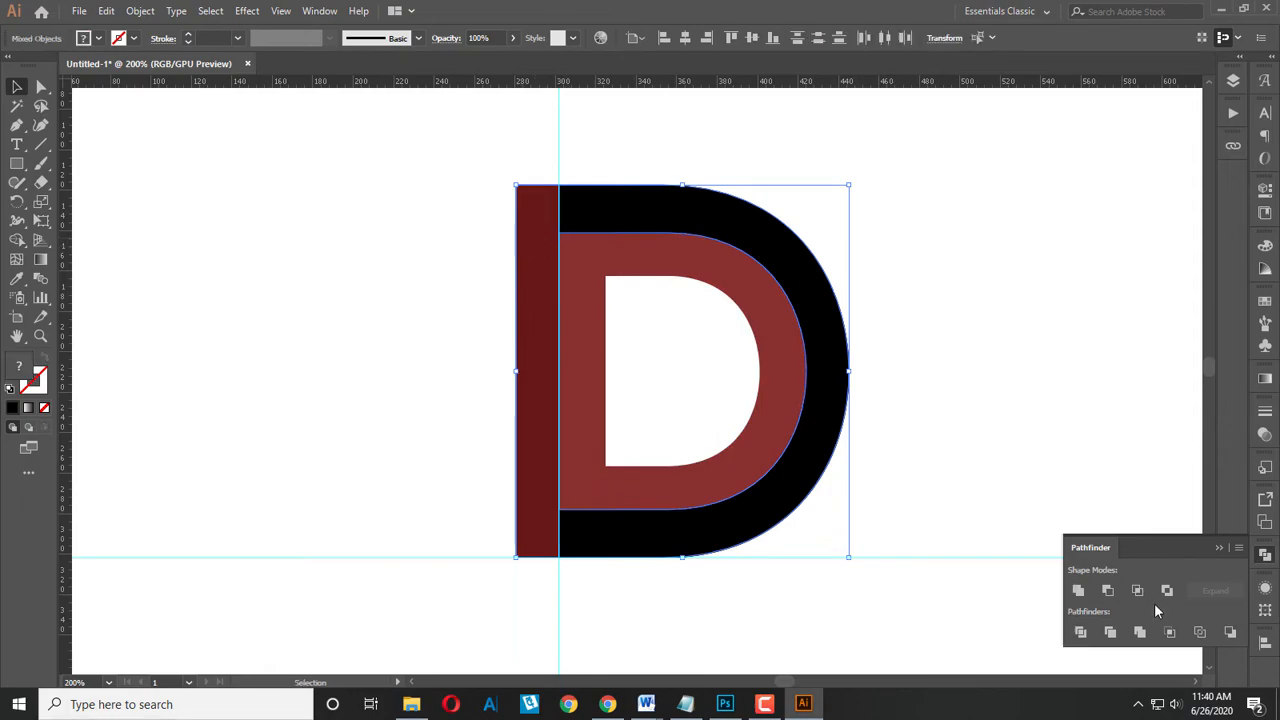
left_click(1107, 590)
left_click_drag(543, 251, 414, 251)
key("ctrl+z")
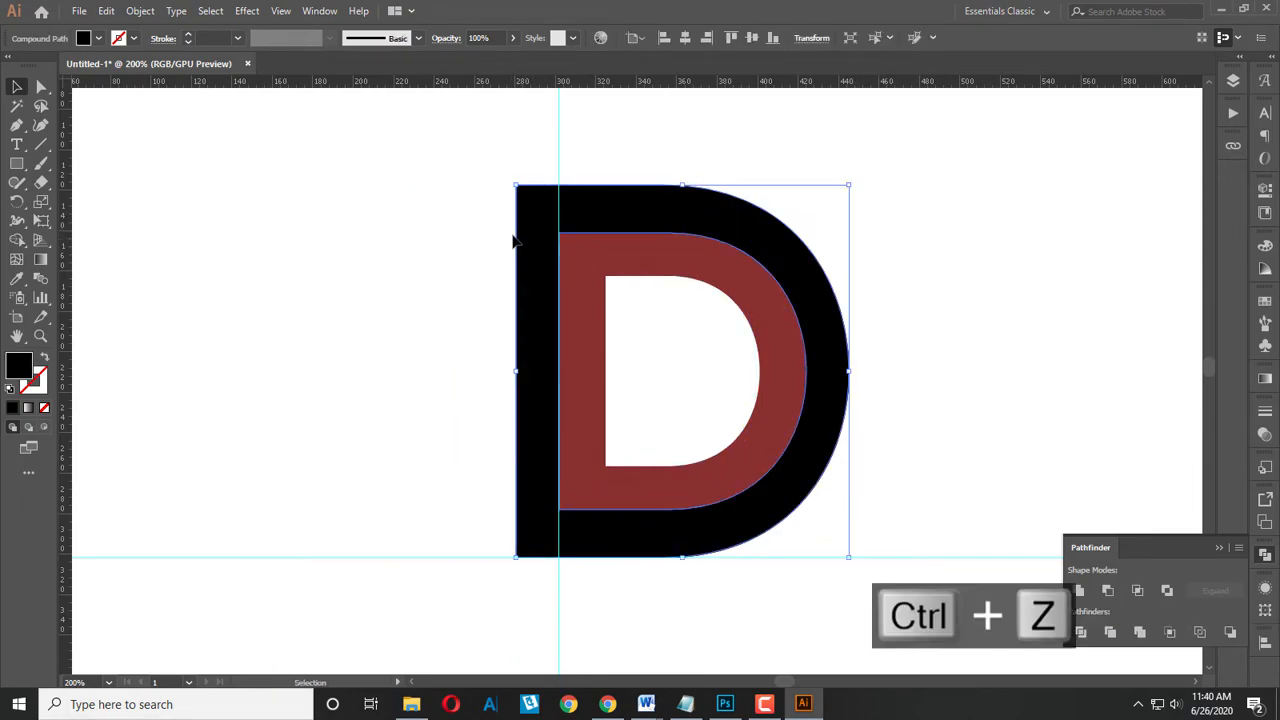
left_click_drag(543, 251, 325, 252)
key("ctrl+z")
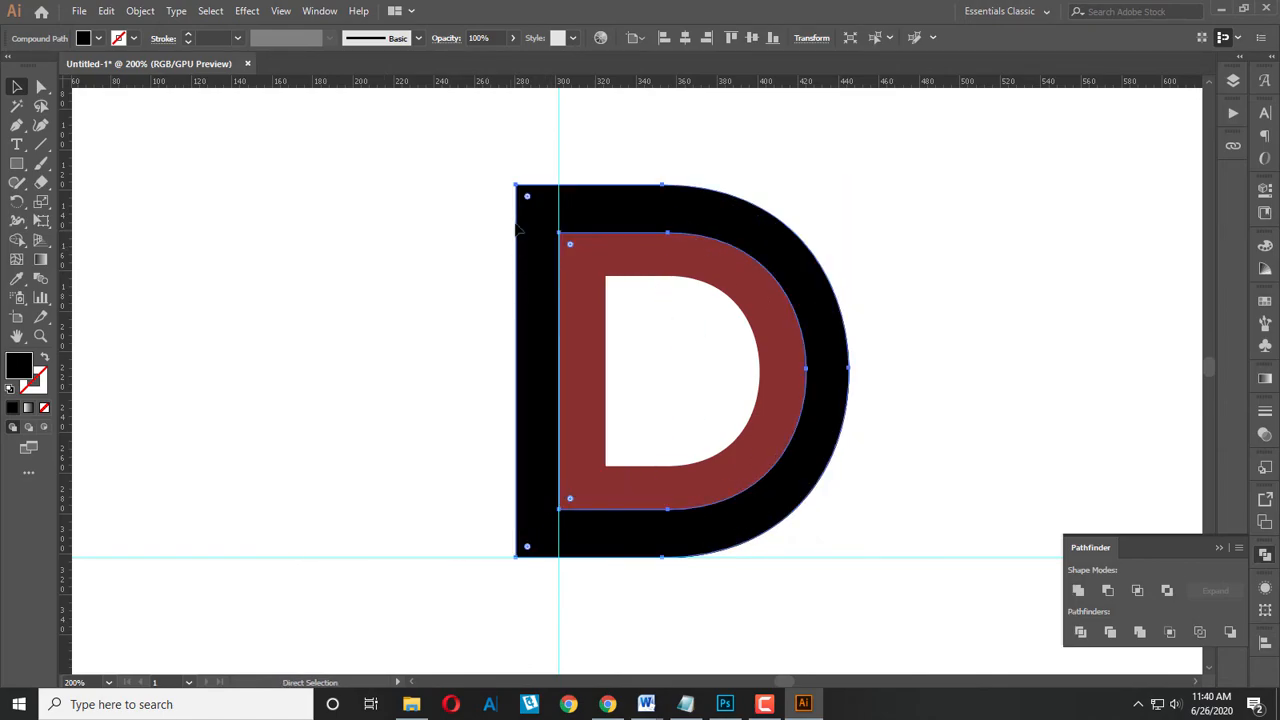
key("ctrl+a")
left_click(877, 380)
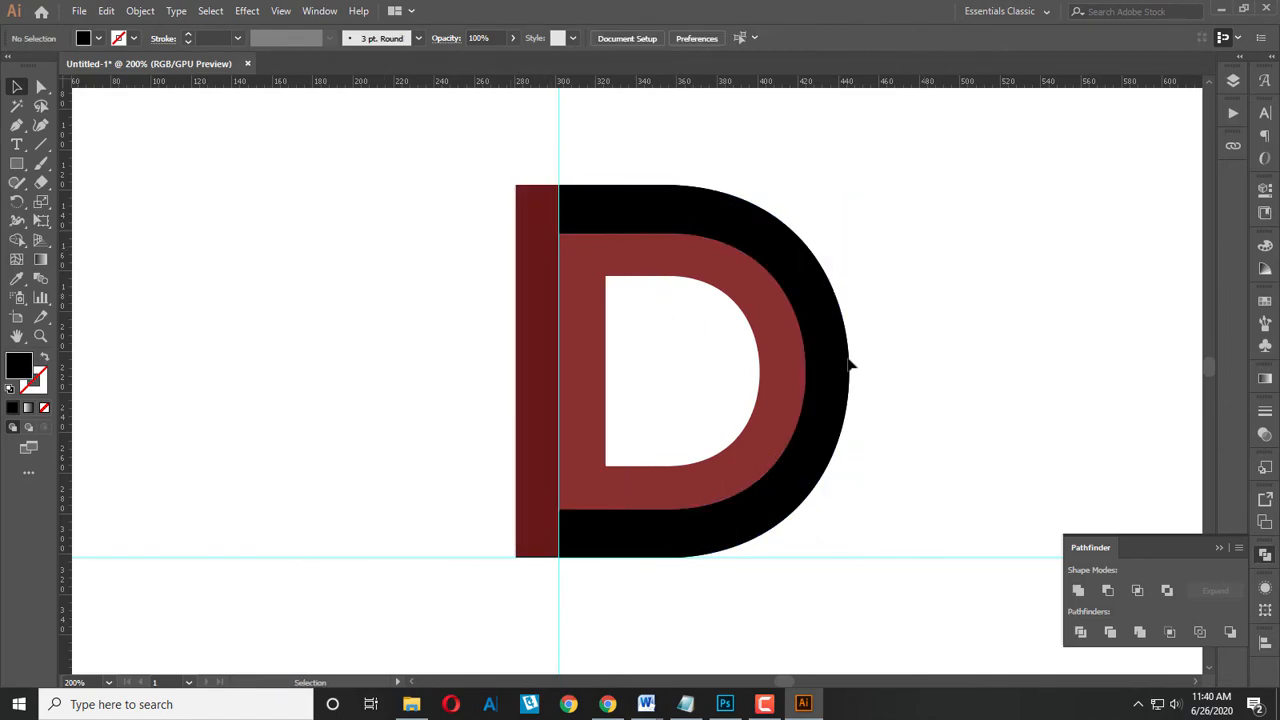
left_click_drag(669, 210, 762, 255)
key("ctrl+z")
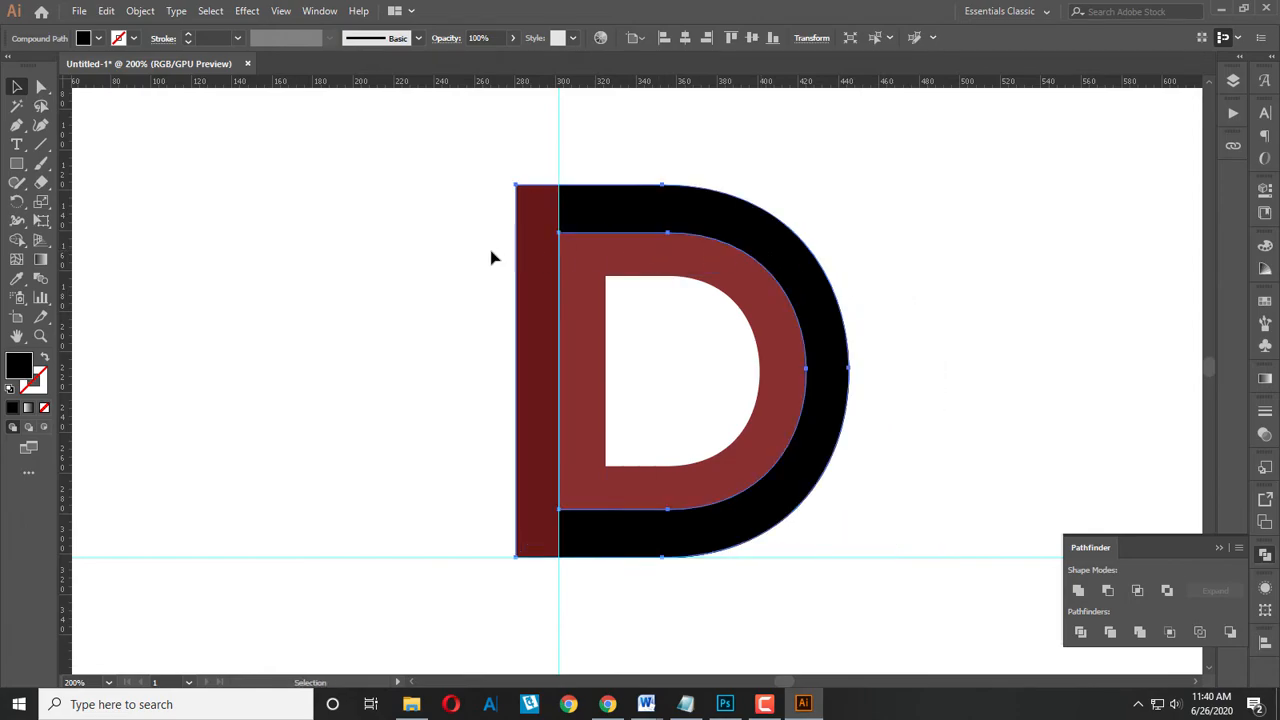
Paste a copy of the dark red bar in front and subtract it from the black D's stem.
left_click(526, 260)
key("ctrl+f")
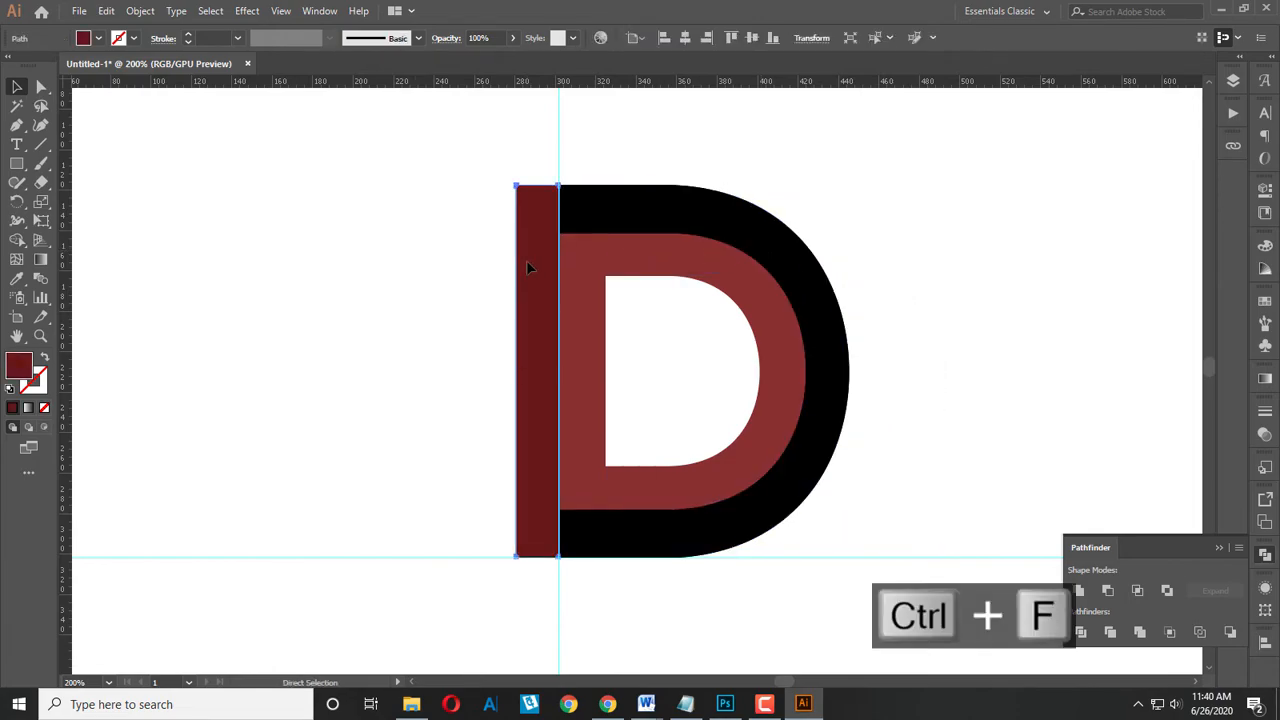
left_click(426, 191)
left_click(529, 237)
left_click(604, 219, "shift")
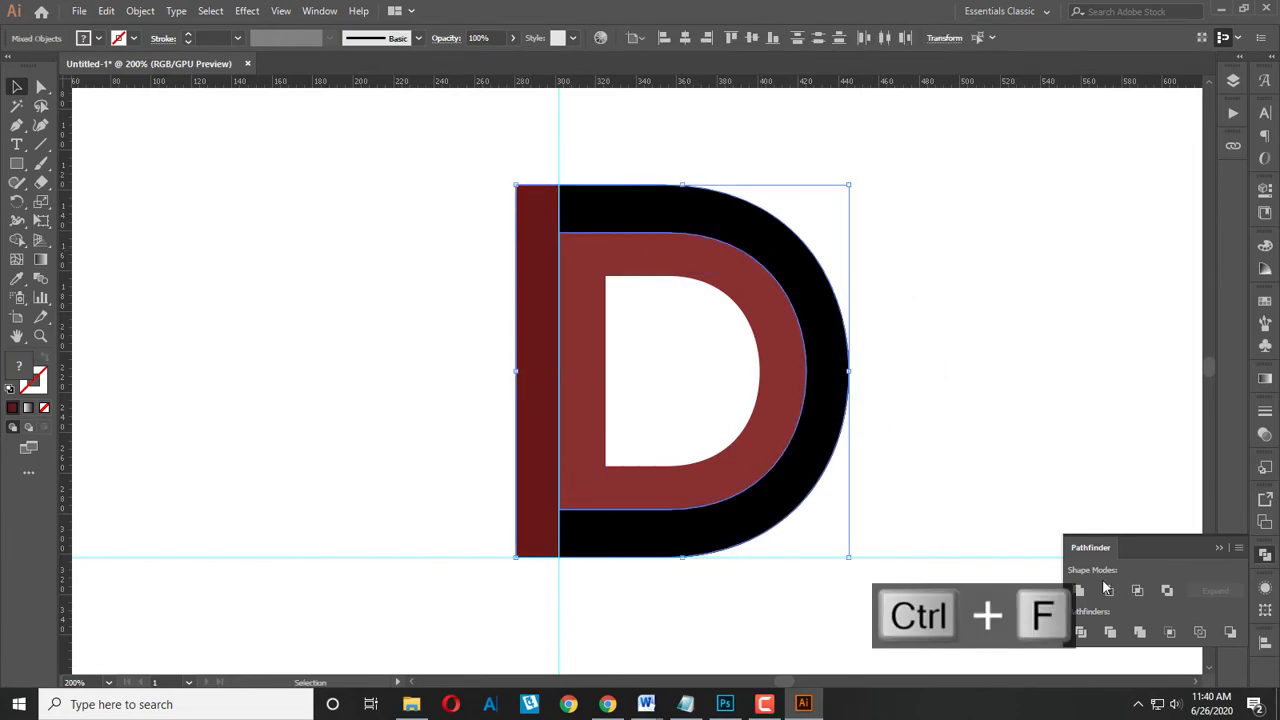
left_click(760, 215)
Move the trimmed black D away from the bar to check the cut, and undo the move.
left_click_drag(690, 220, 886, 277)
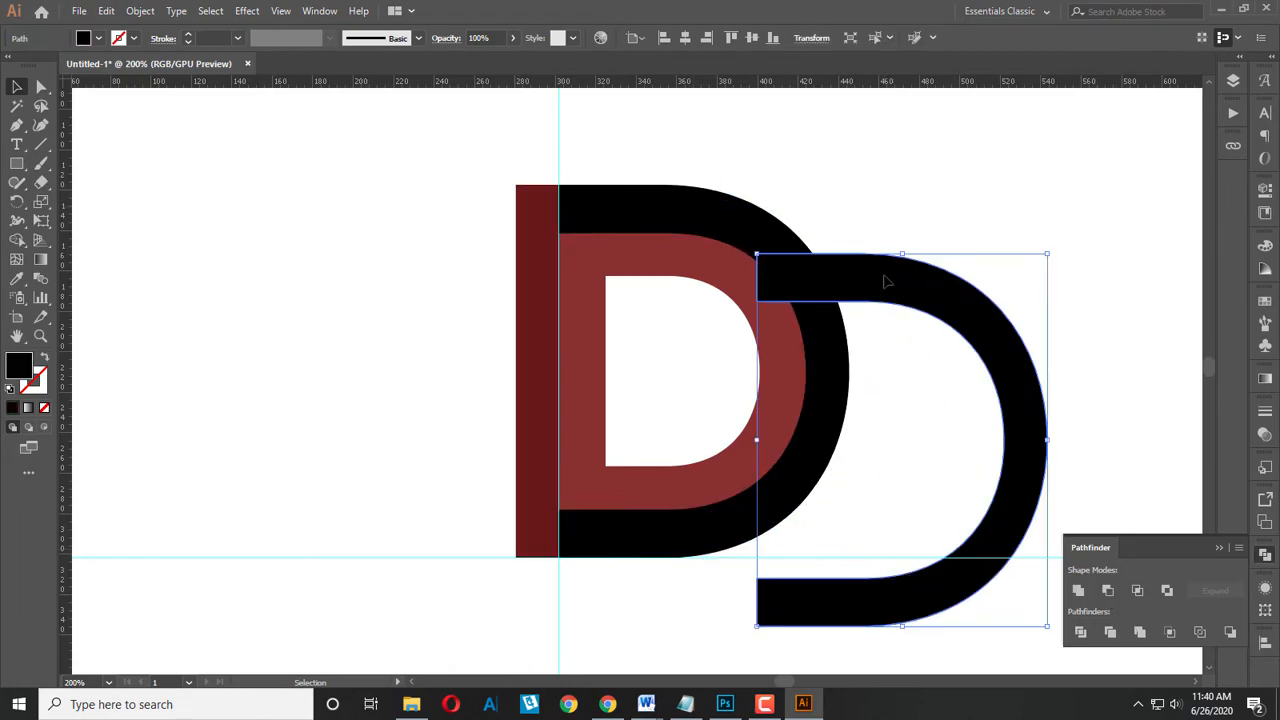
left_click_drag(666, 211, 745, 167)
key("ctrl+z")
key("ctrl+z")
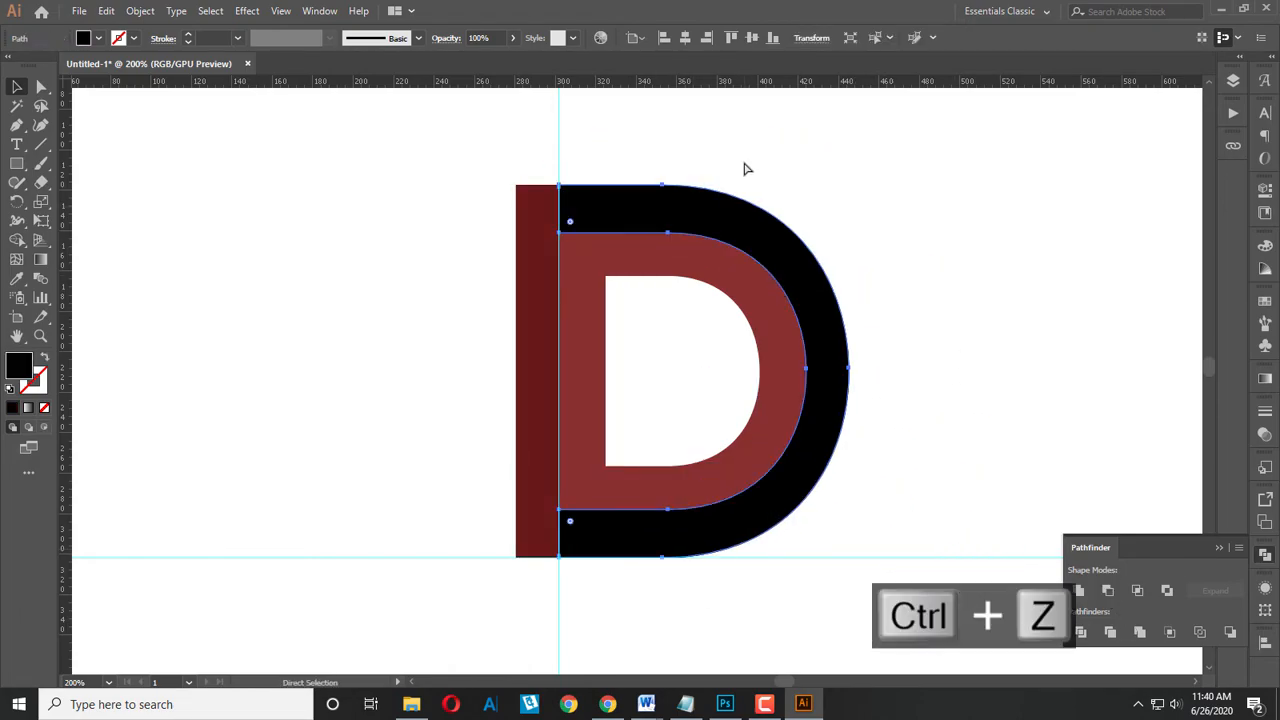
key("ctrl+z")
Send the trimmed black D to the back of the stacking order.
left_click(745, 231)
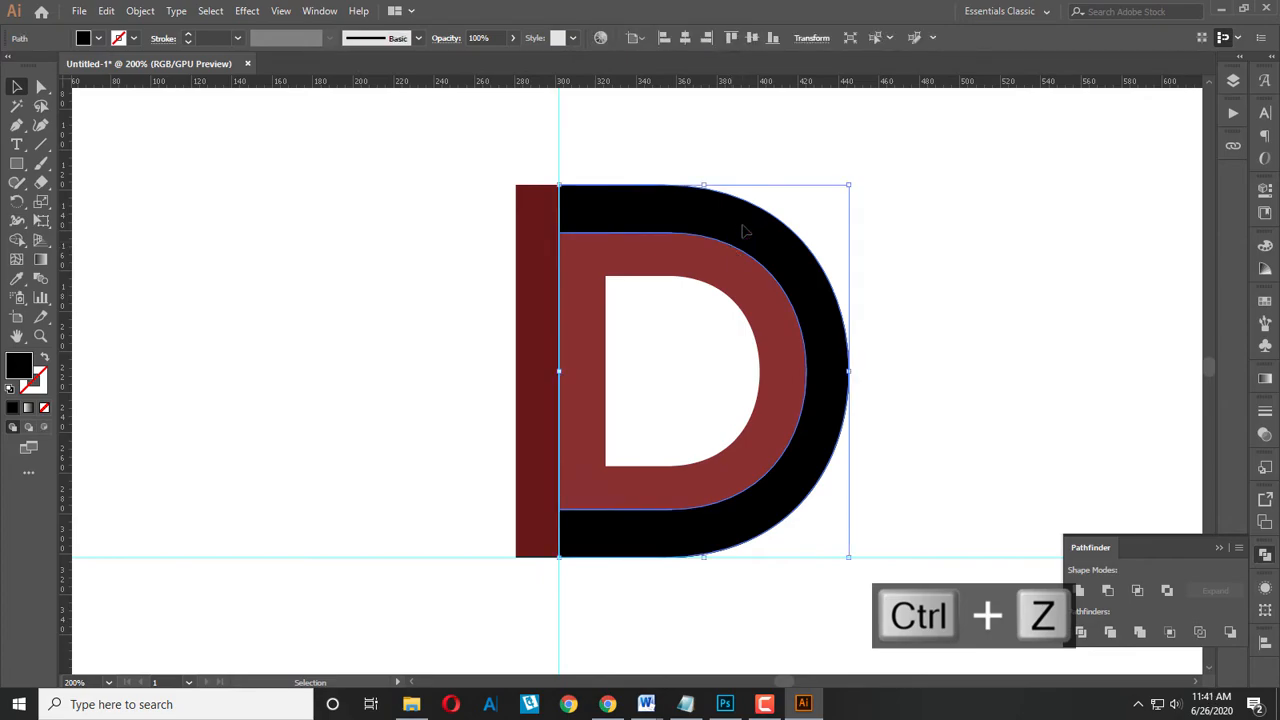
key("ctrl+shift+bracketleft")
left_click(760, 177)
left_click(720, 212)
left_click(826, 233)
Move the black D, the inner red D and the dark red bar apart to check their separation, and undo the moves.
left_click_drag(797, 257, 828, 257)
left_click(751, 303)
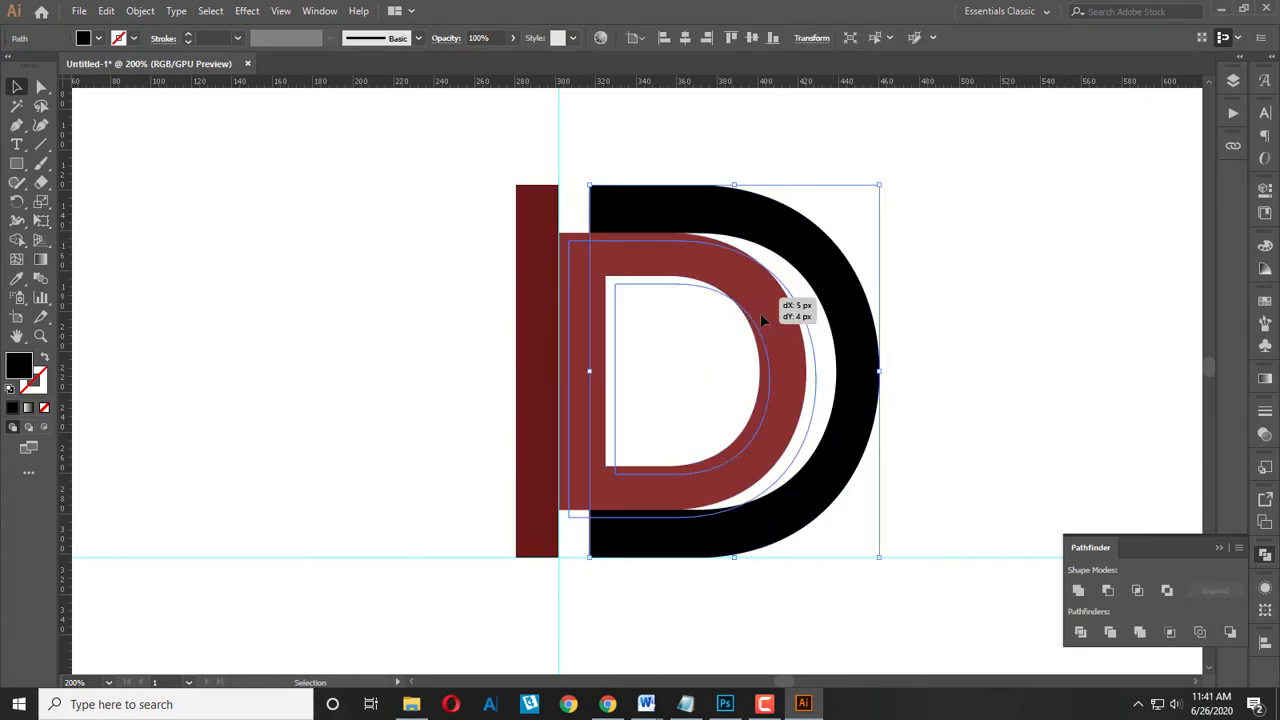
left_click_drag(751, 303, 788, 345)
left_click_drag(541, 283, 472, 273)
key("ctrl+z")
key("ctrl+z")
key("ctrl+z")
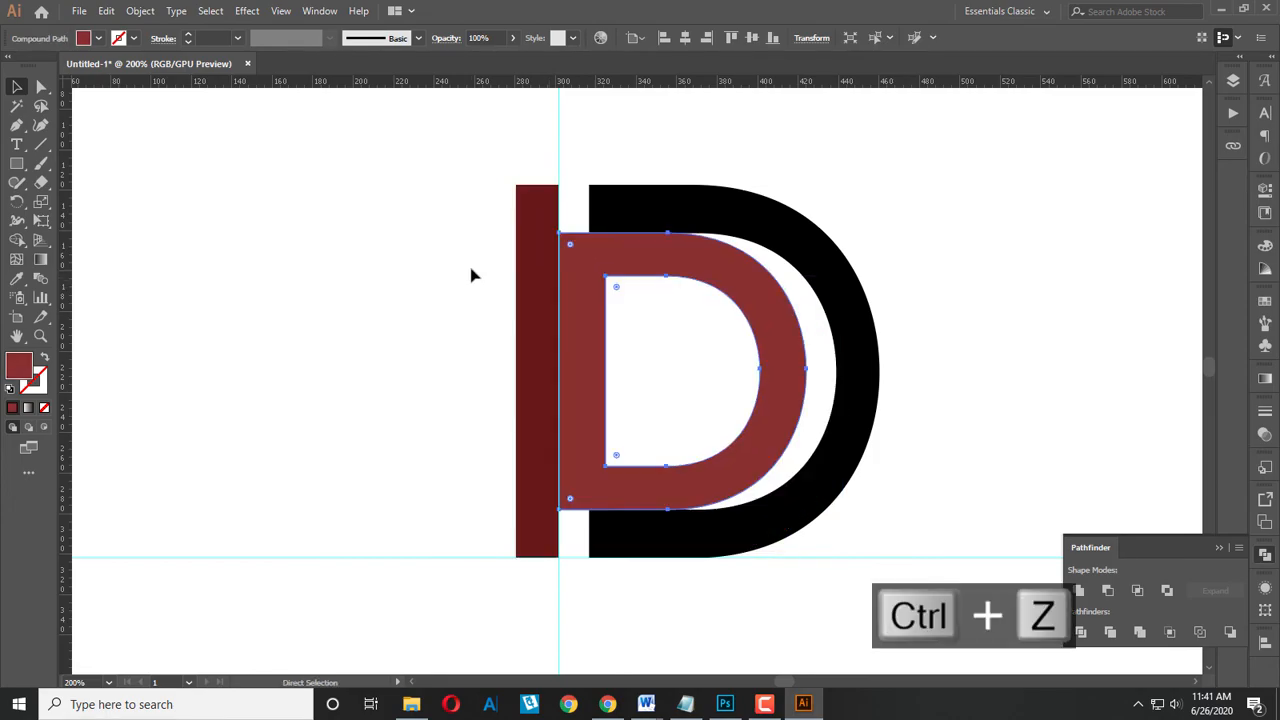
left_click(424, 222)
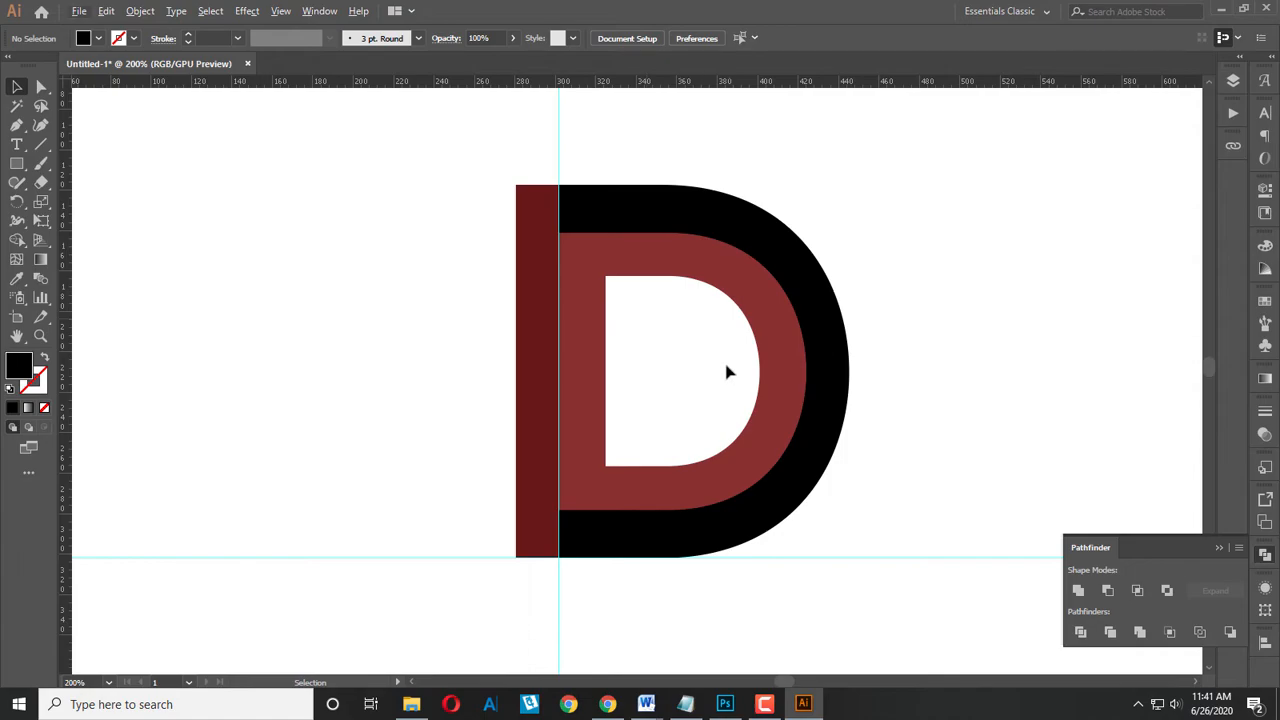
Paste a copy of the inner red D in front of the original.
key("ctrl+equal")
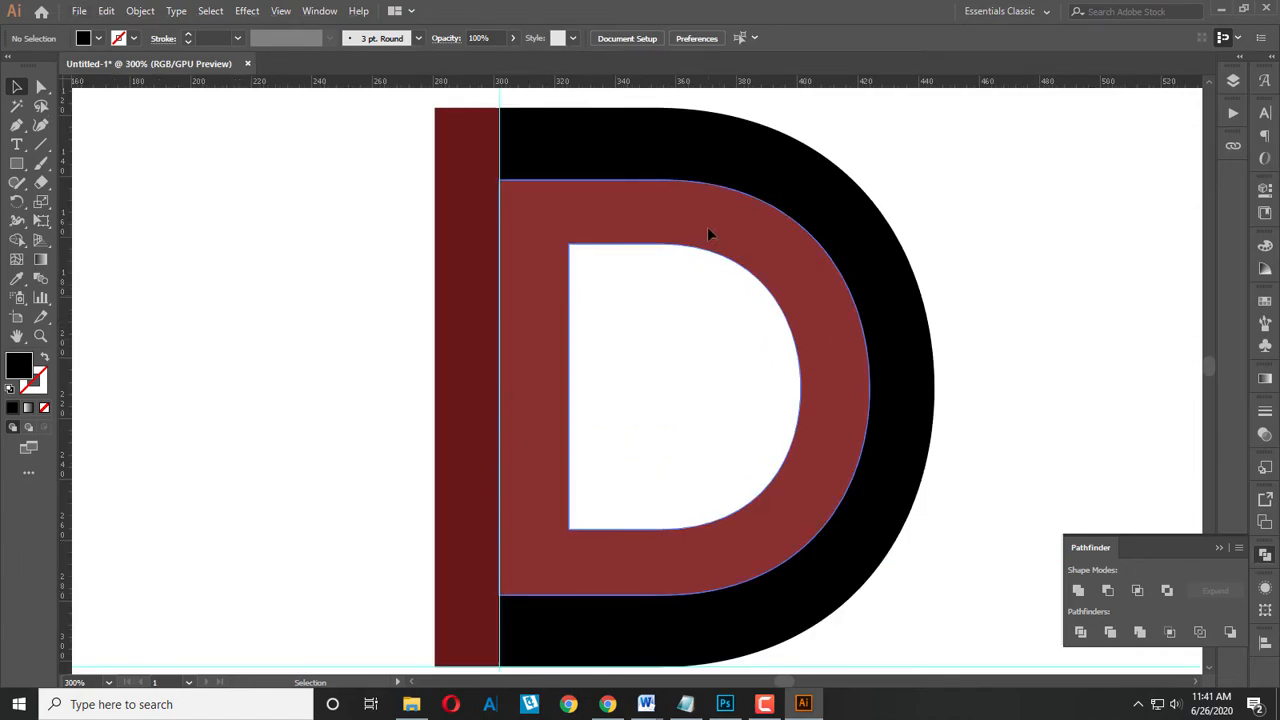
left_click(707, 226)
key("ctrl")
key("ctrl+c")
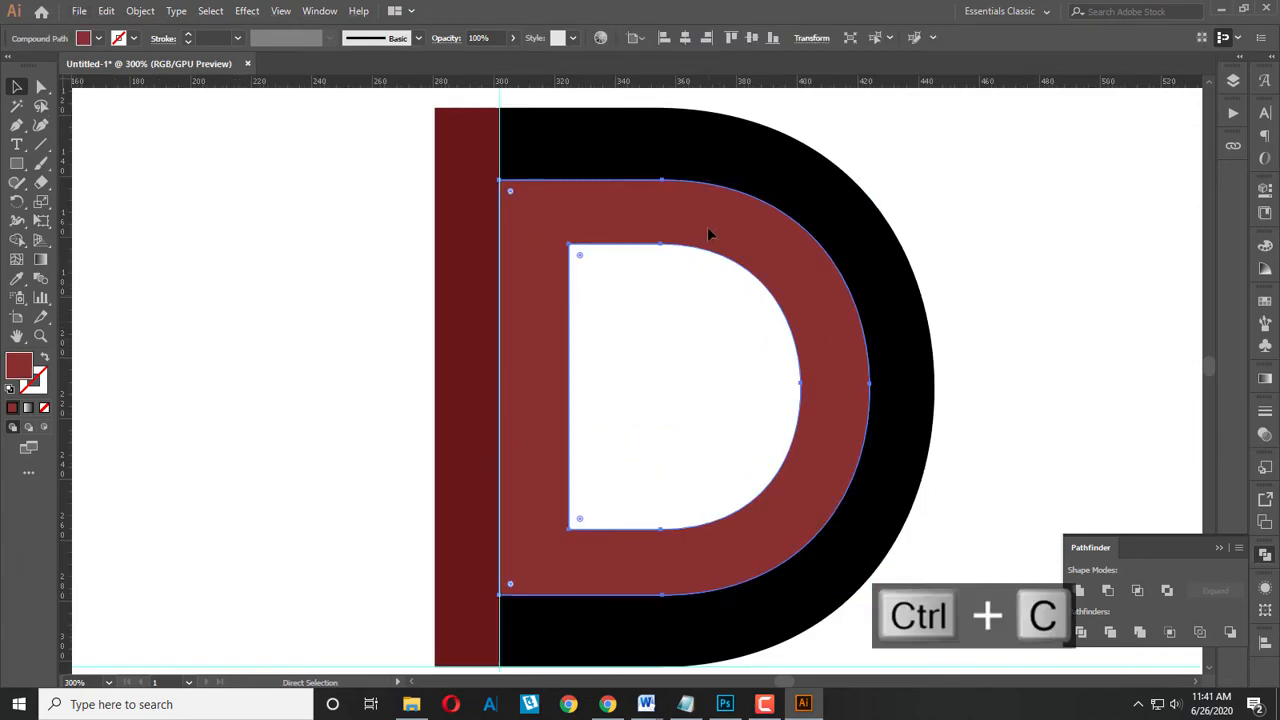
key("ctrl+f")
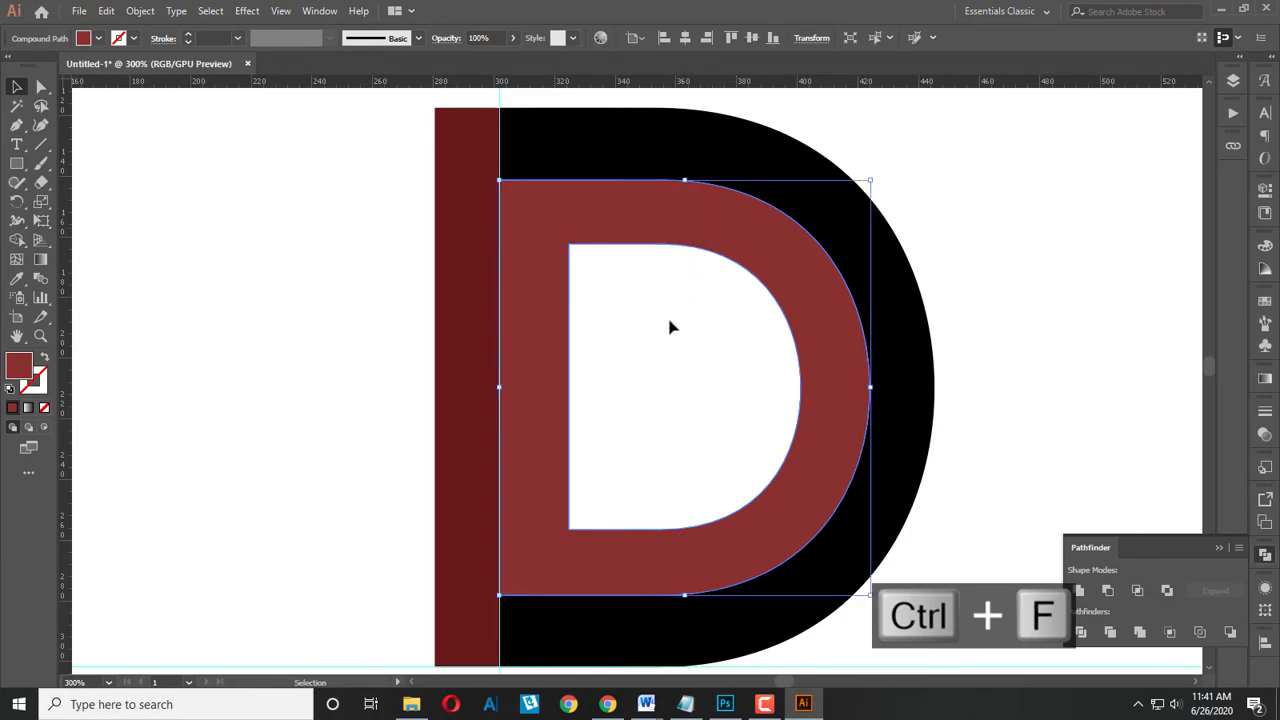
double_click(549, 263)
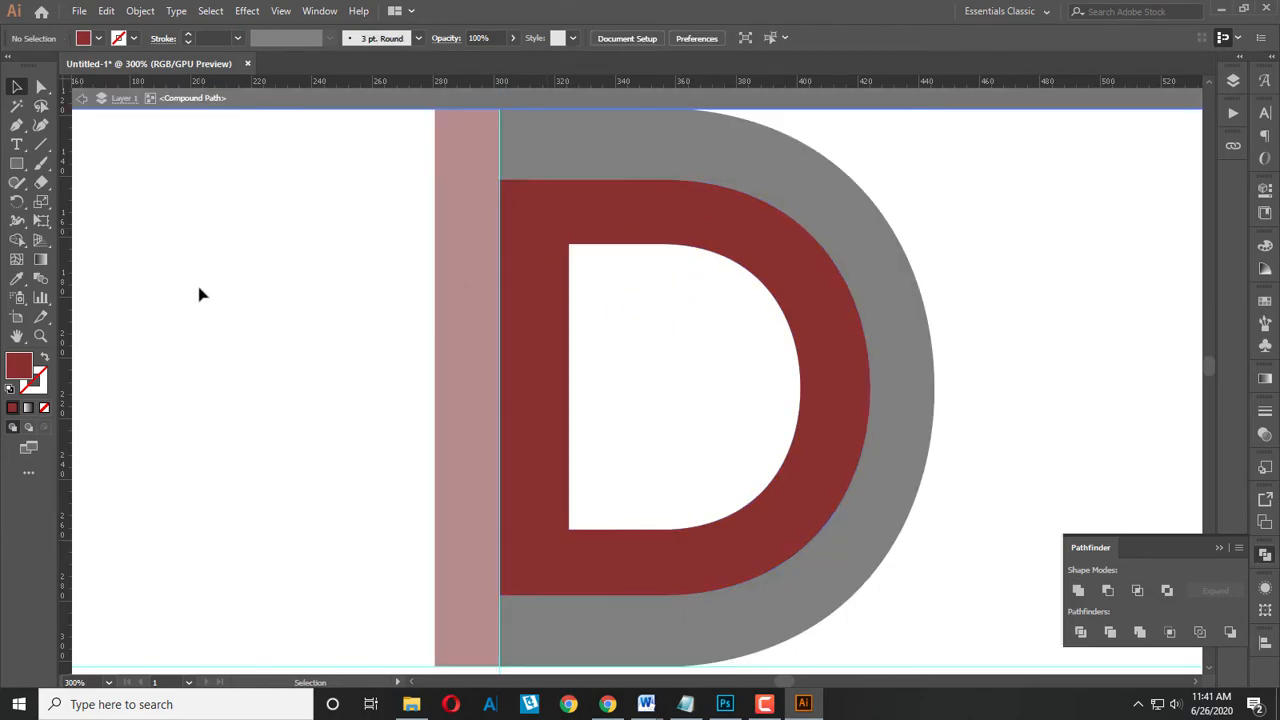
double_click(200, 294)
Draw a rectangle about 21 px wide and 85 px high over the inner red D's stem and align it with the stem's inner edge.
left_click(16, 163)
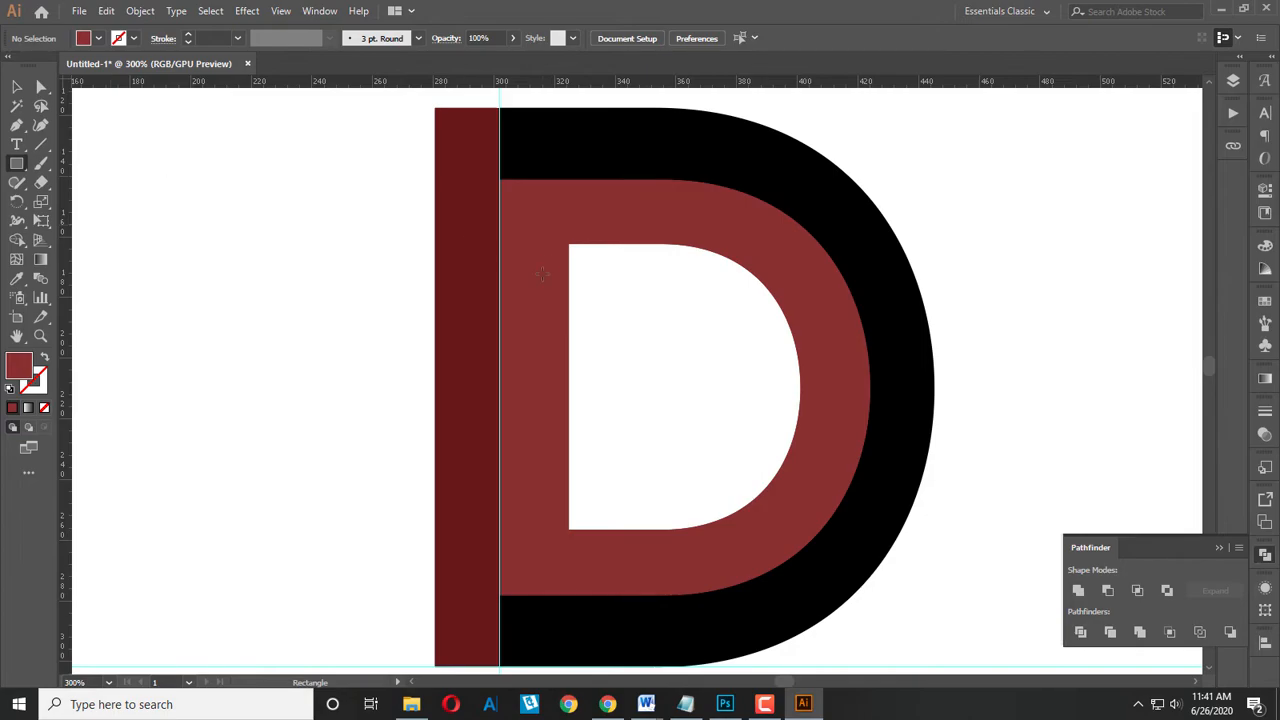
left_click_drag(570, 245, 506, 503)
scroll(538, 245, "up", 5)
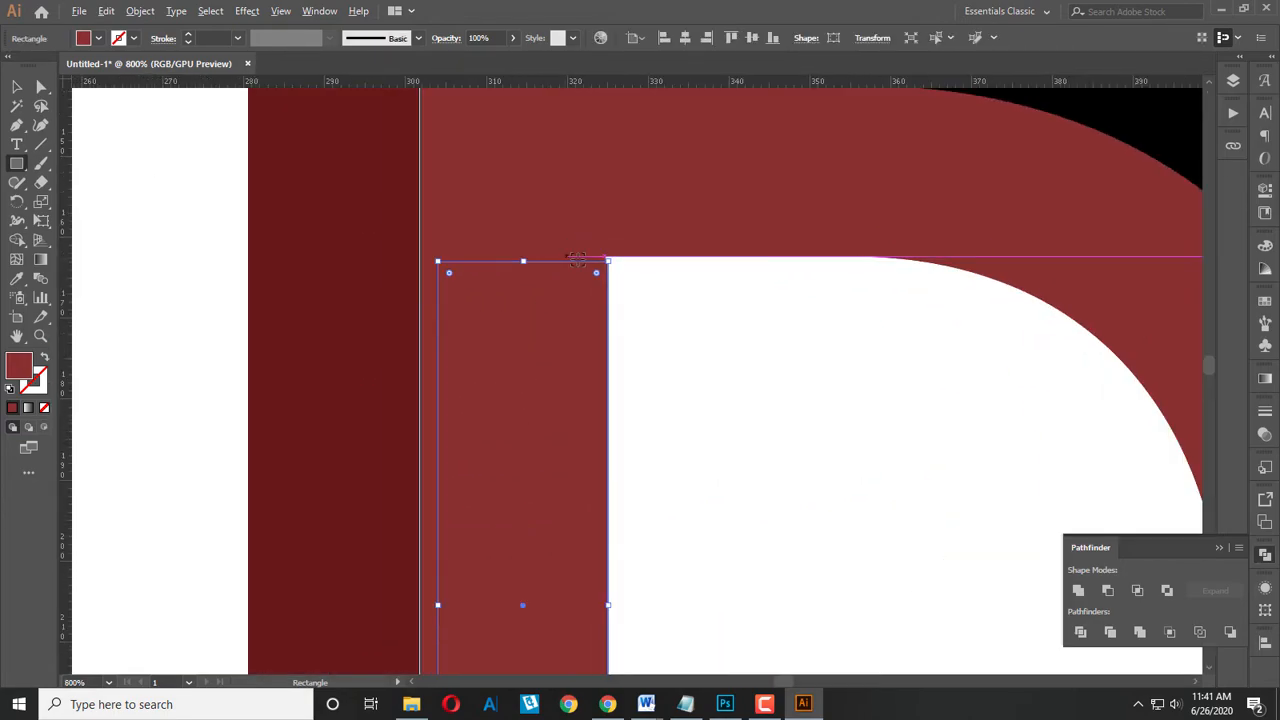
left_click(16, 87)
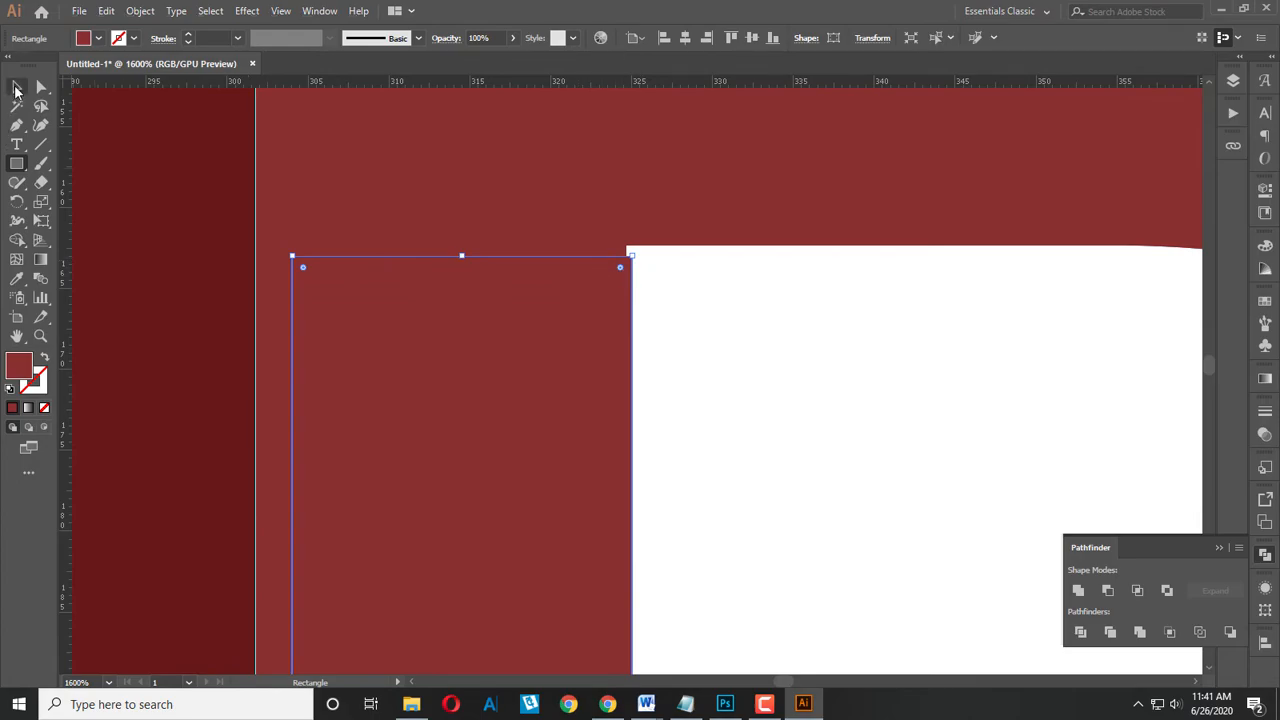
left_click_drag(502, 356, 522, 397)
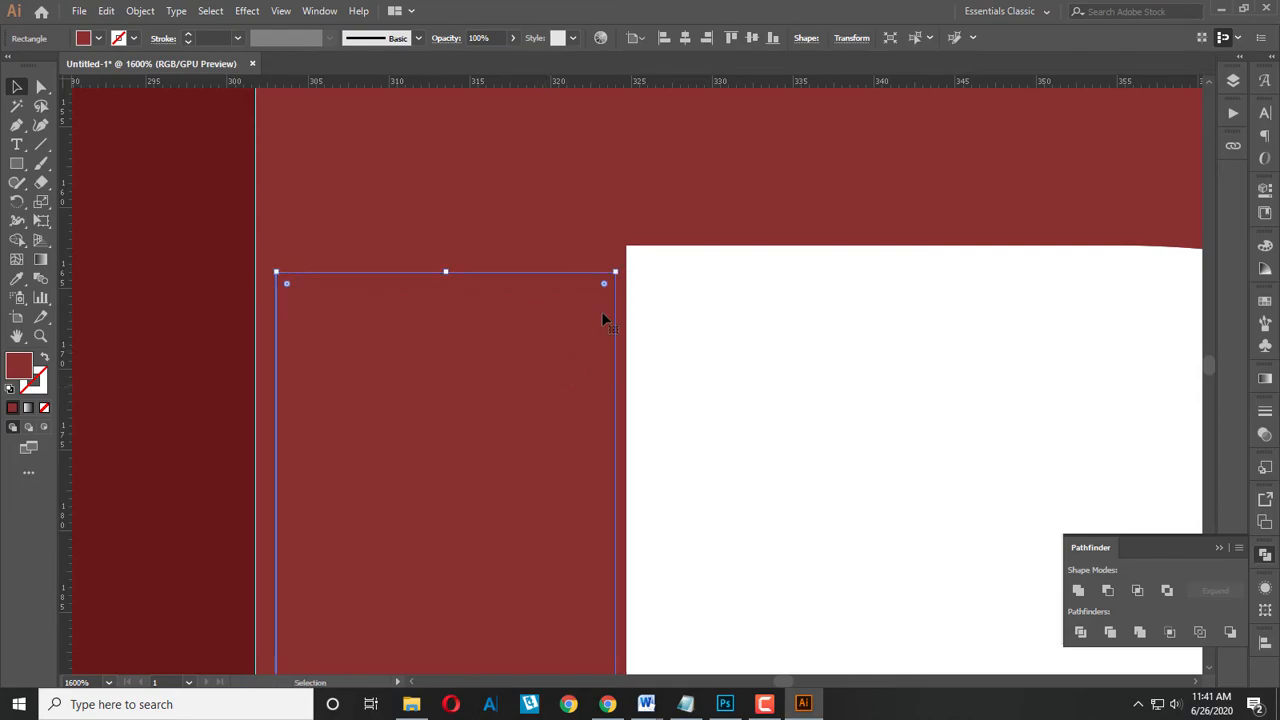
scroll(629, 260, "up", 6)
left_click_drag(399, 388, 414, 391)
scroll(414, 391, "down", 10)
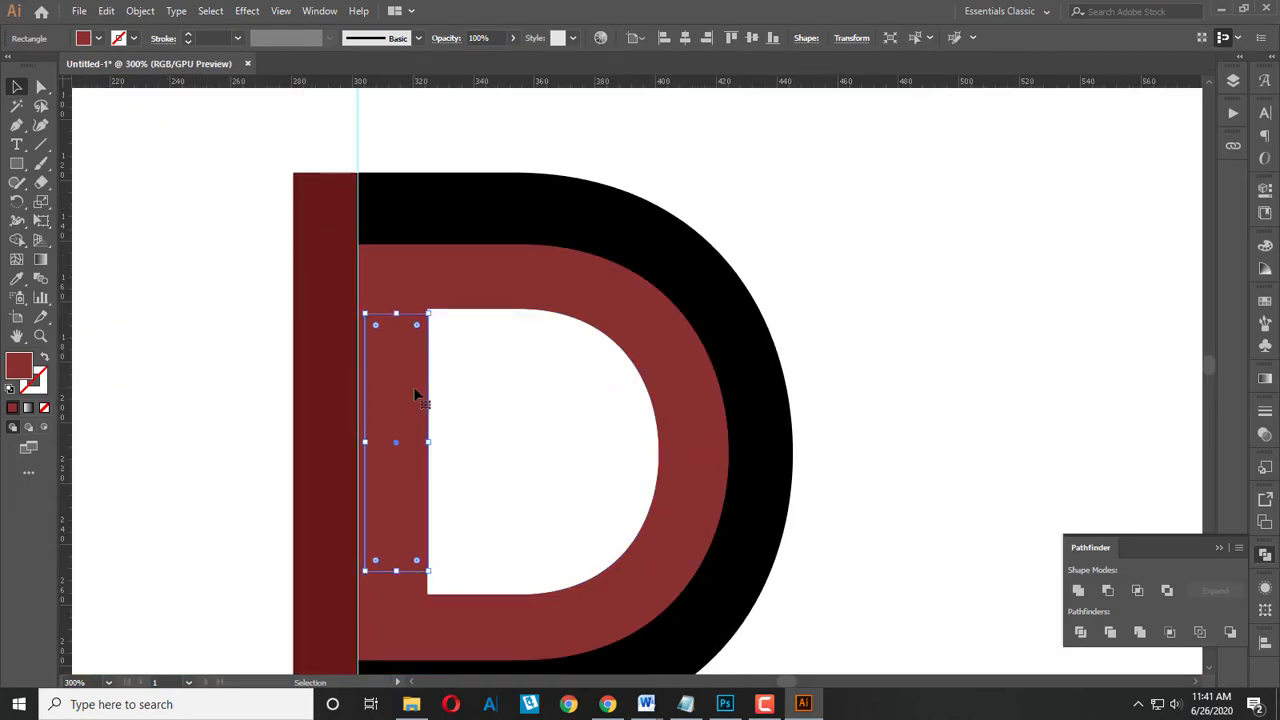
scroll(416, 395, "down", 3)
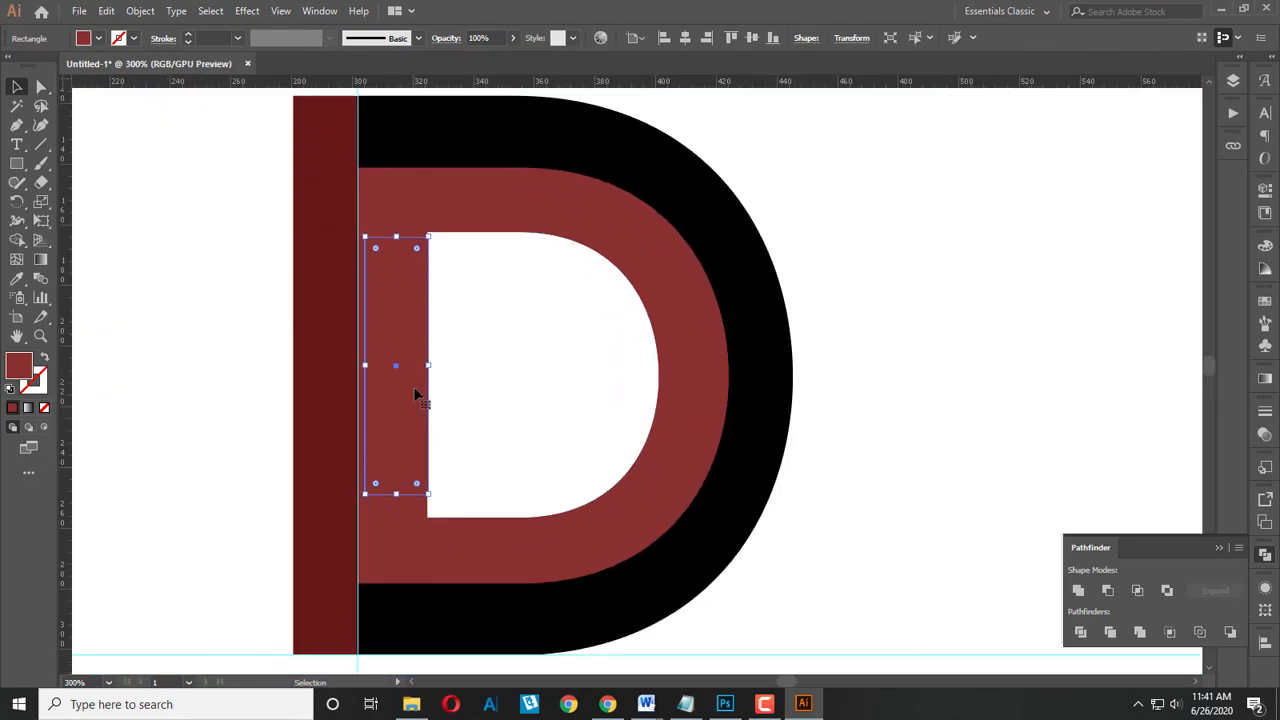
Delete the stem rectangle and the pasted duplicate of the inner red D, and undo a trial move of the remaining red D.
left_click(484, 394)
left_click_drag(420, 278, 527, 334)
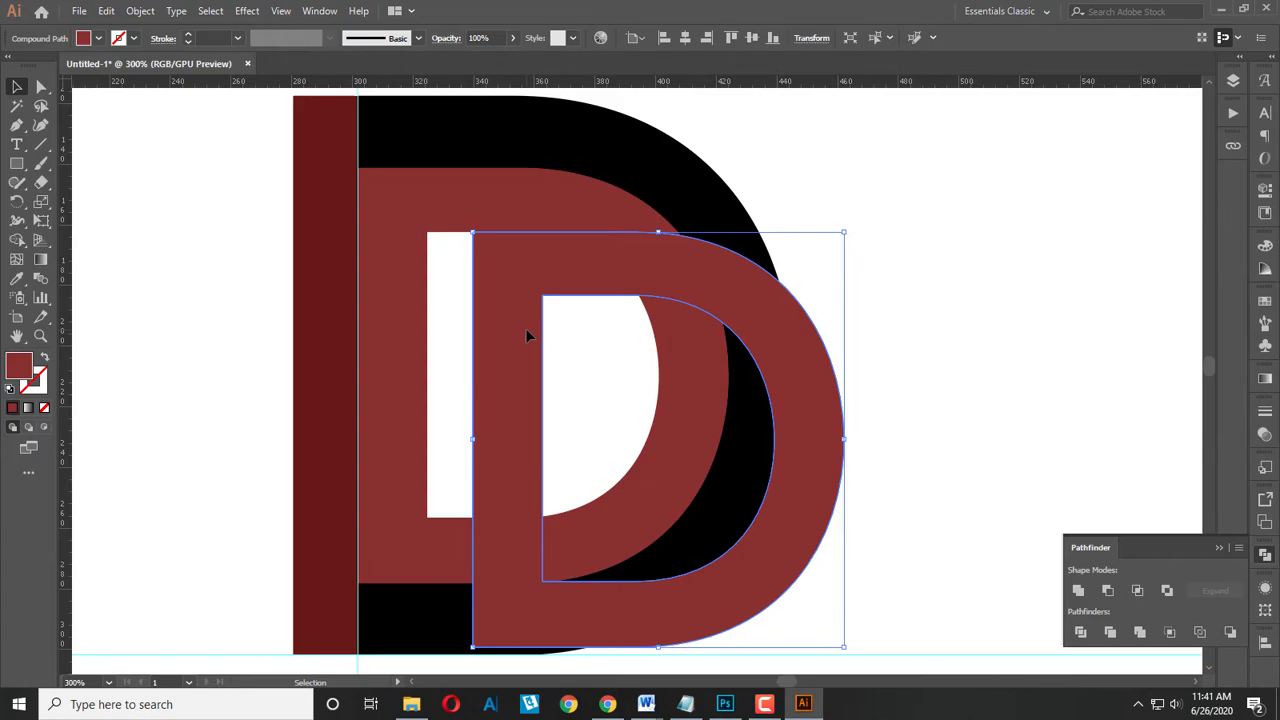
key("Delete")
left_click_drag(421, 253, 476, 304)
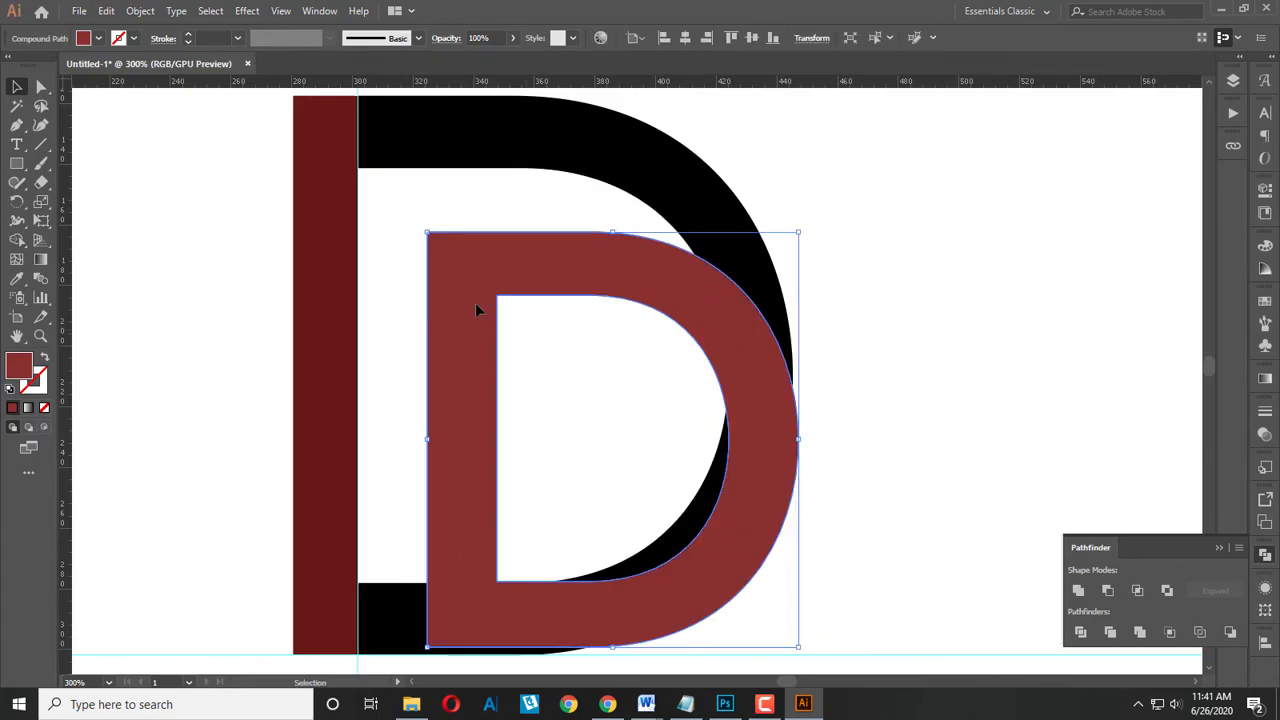
key("ctrl+z")
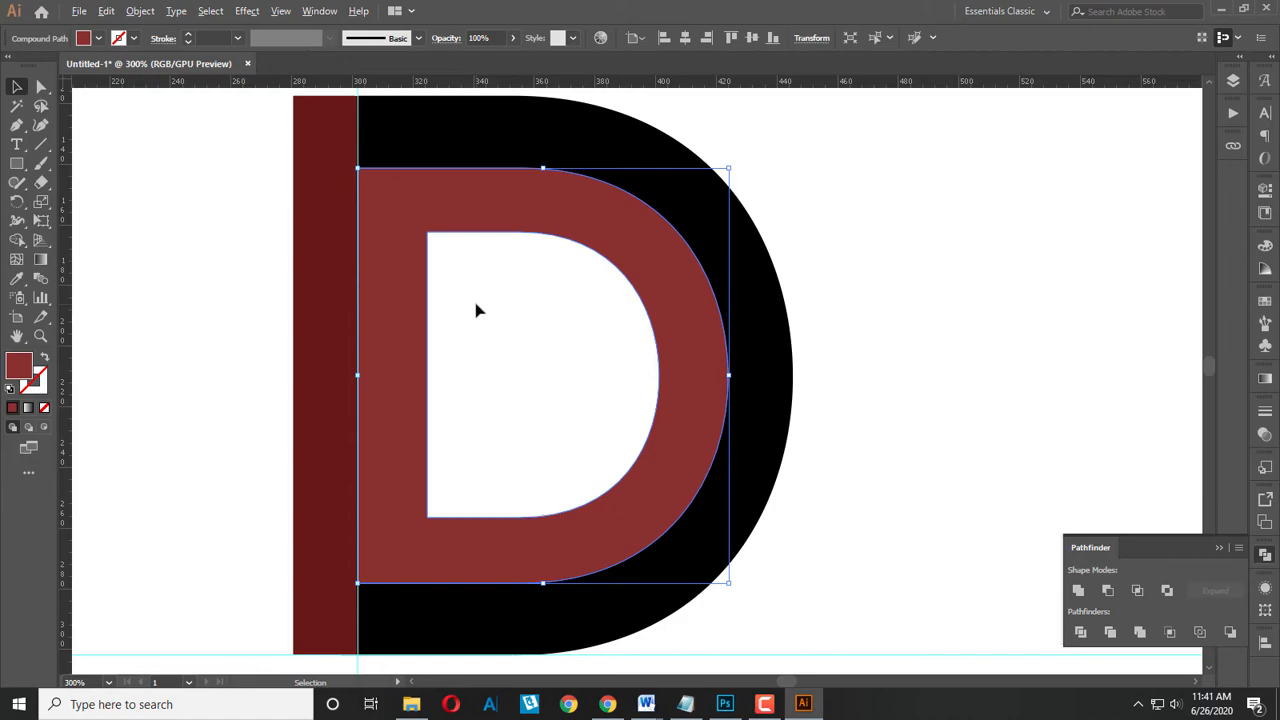
Fill the dark red stem bar with a white-to-black linear gradient at a 90° angle.
scroll(476, 310, "down", 1)
left_click(842, 360)
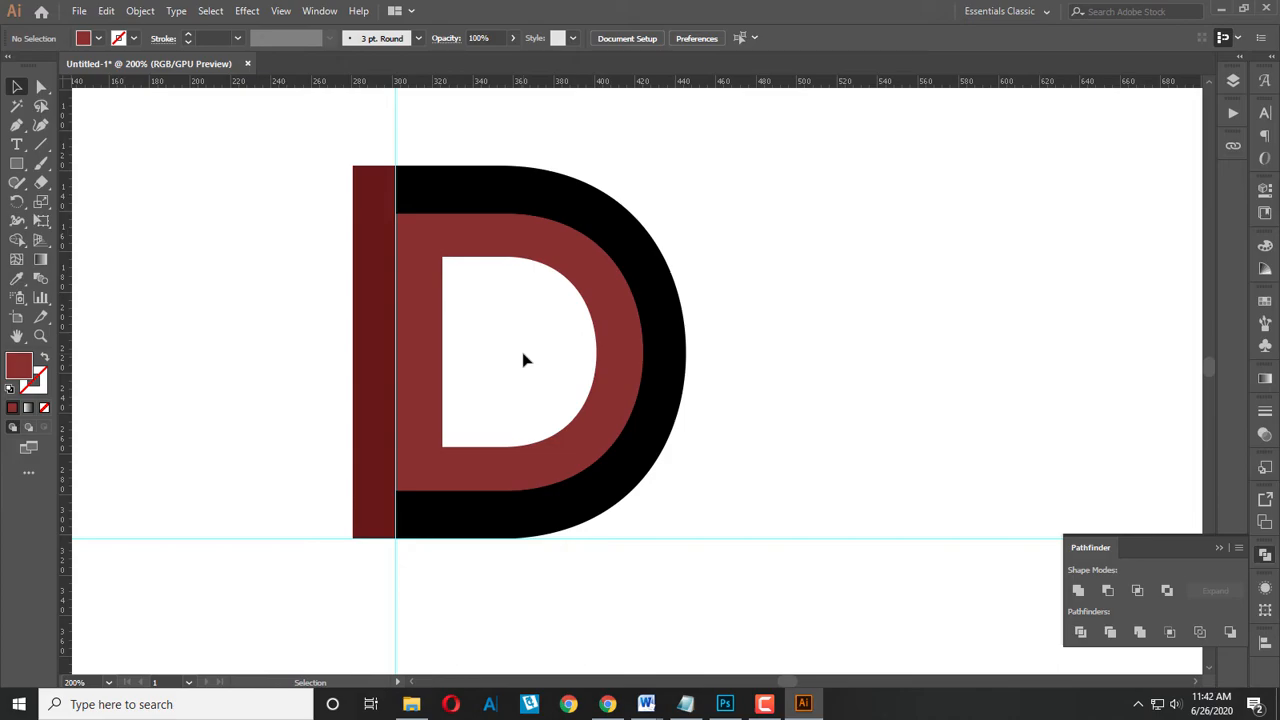
left_click(383, 268)
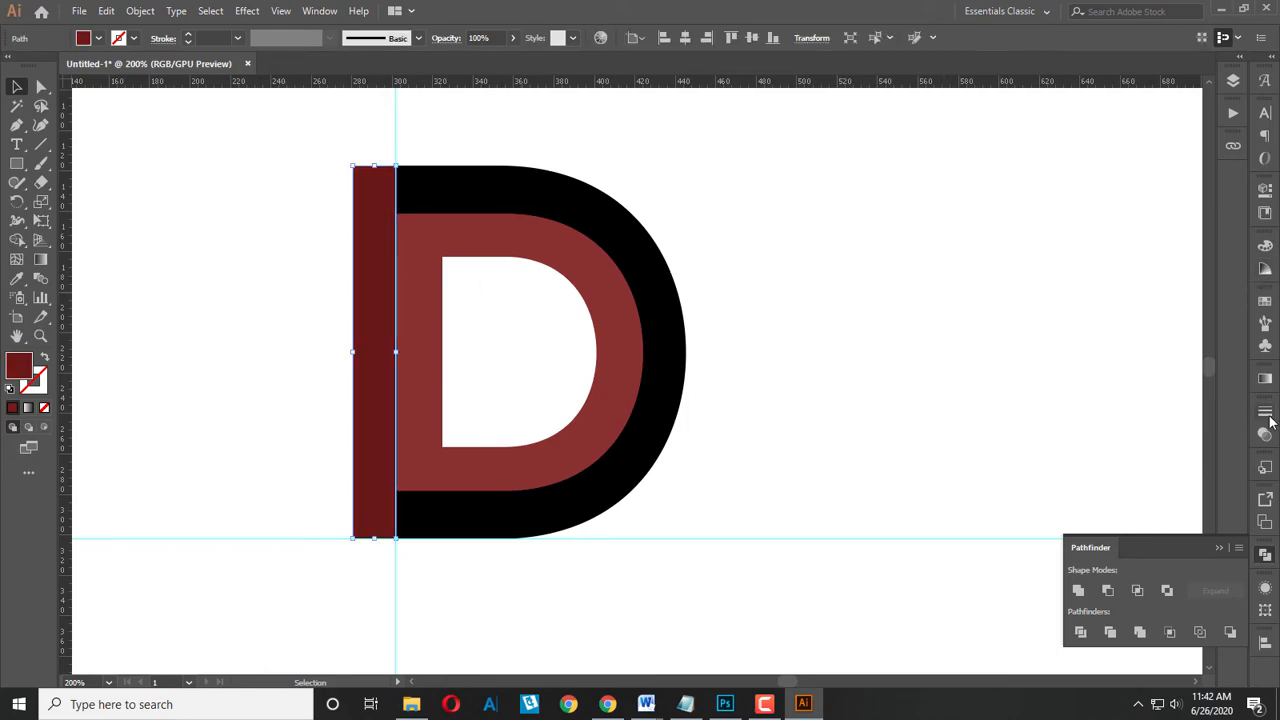
left_click(764, 703)
left_click(262, 612)
left_click(1265, 378)
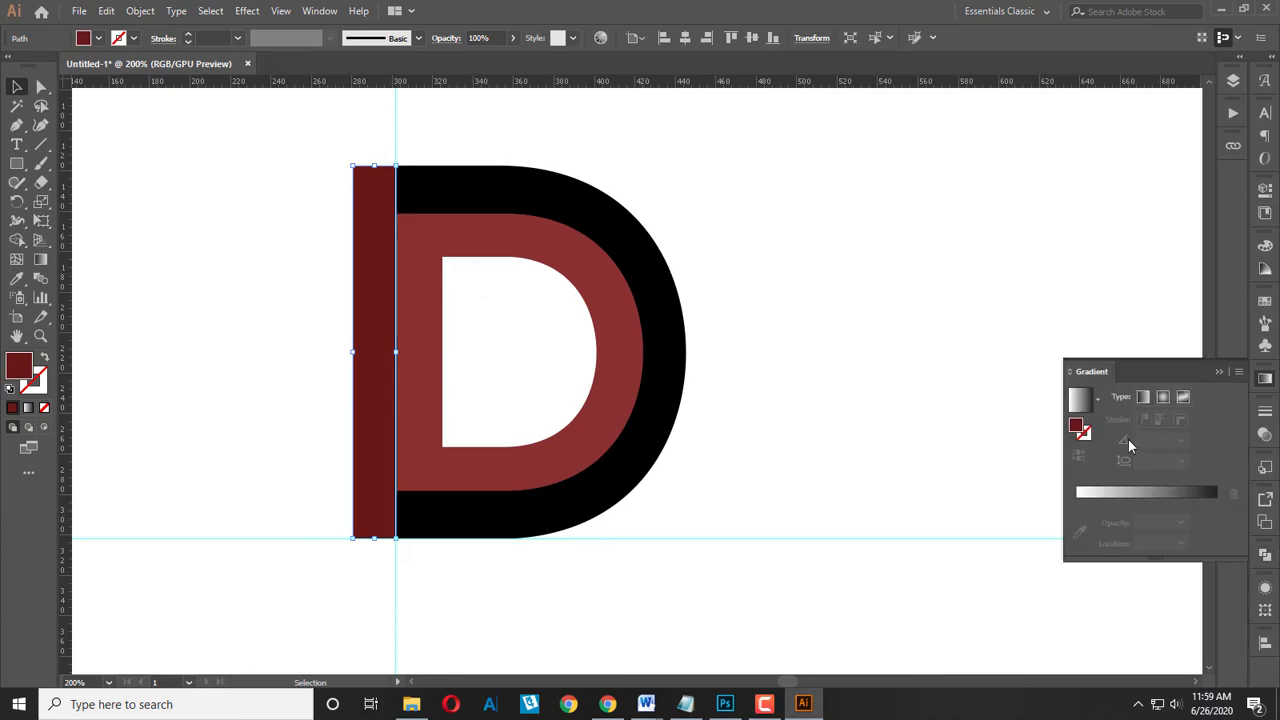
left_click(1137, 492)
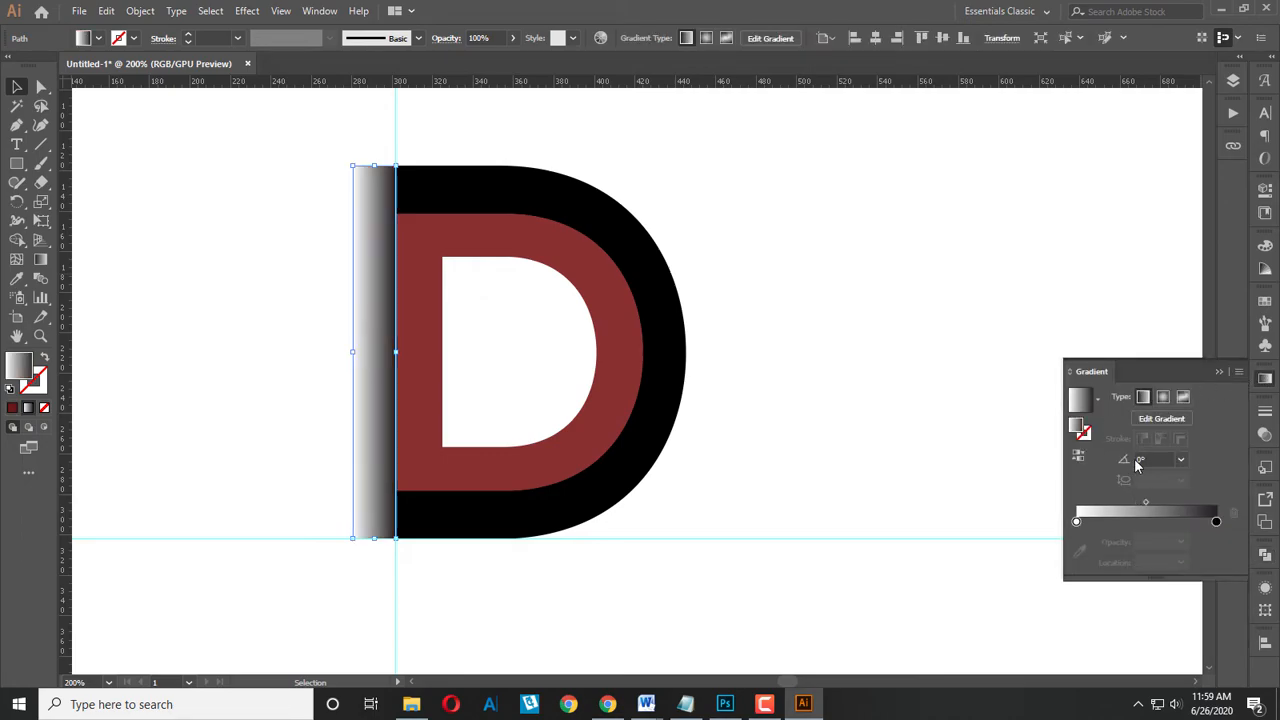
left_click(1135, 461)
type("90")
key("Return")
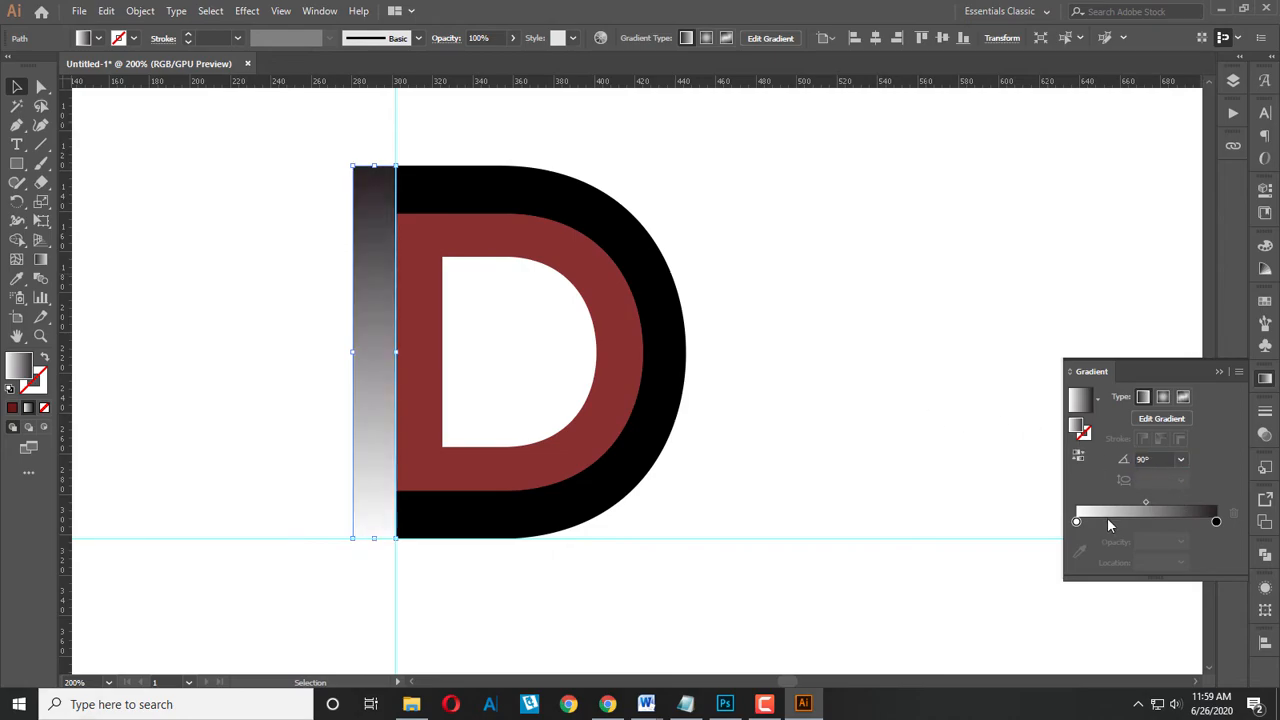
Recolour the stem bar's gradient with a dark navy start stop and a light blue end stop.
left_click(1077, 522)
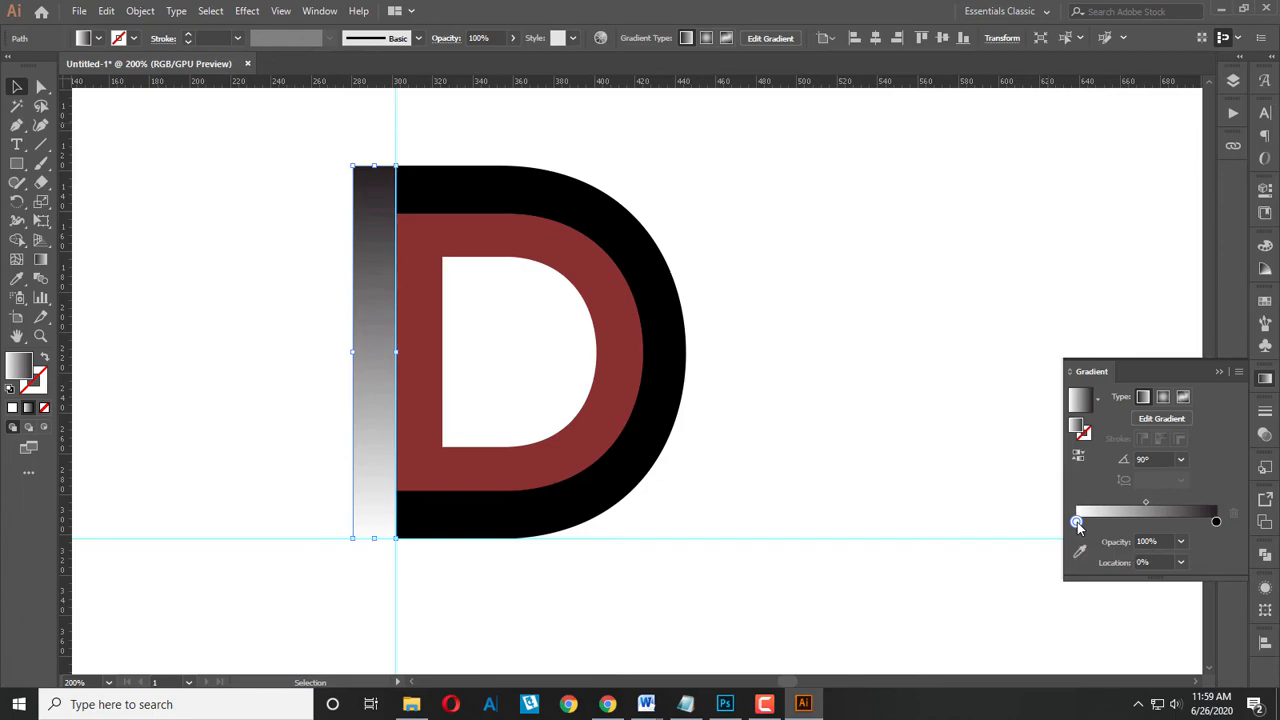
double_click(1077, 522)
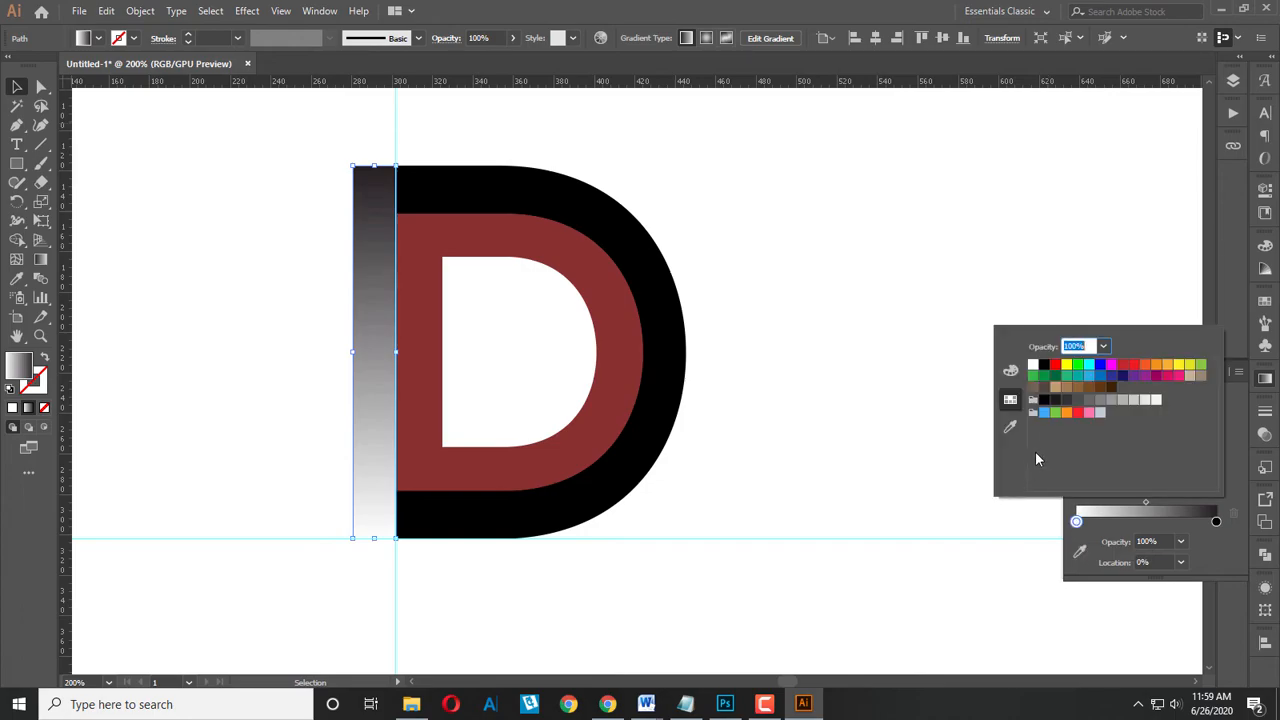
left_click(1123, 377)
double_click(1216, 521)
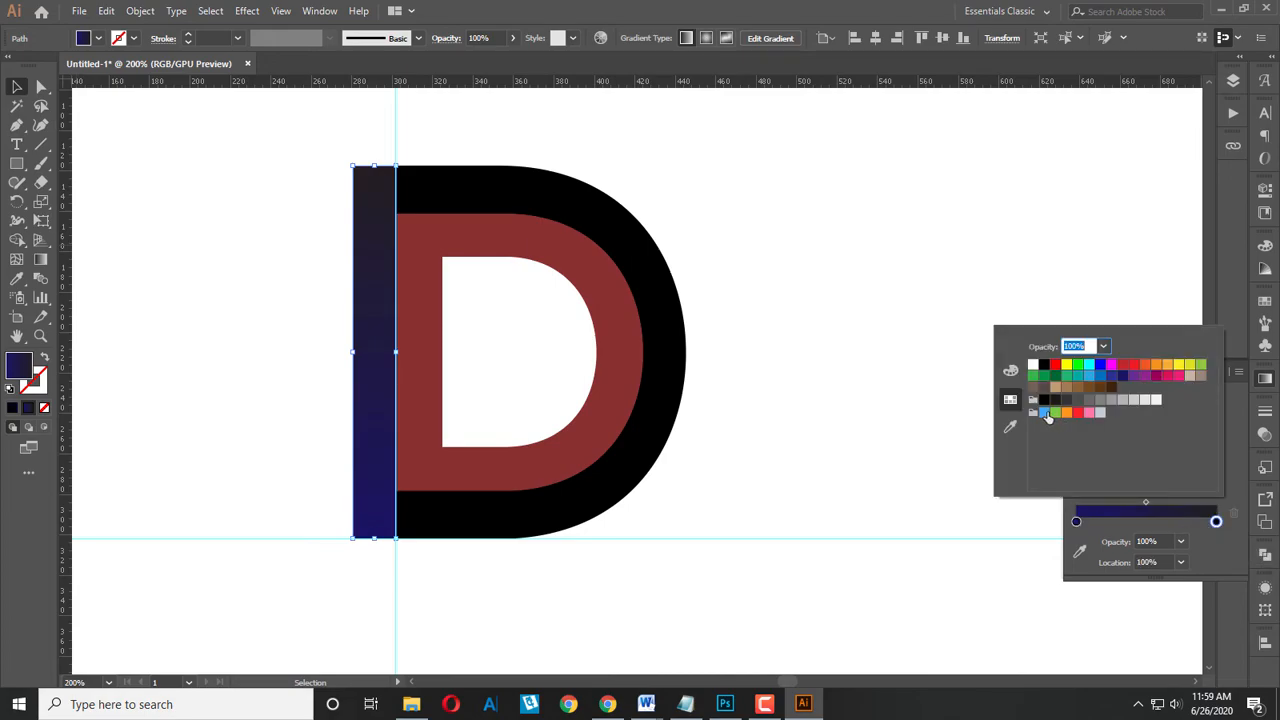
left_click(1045, 412)
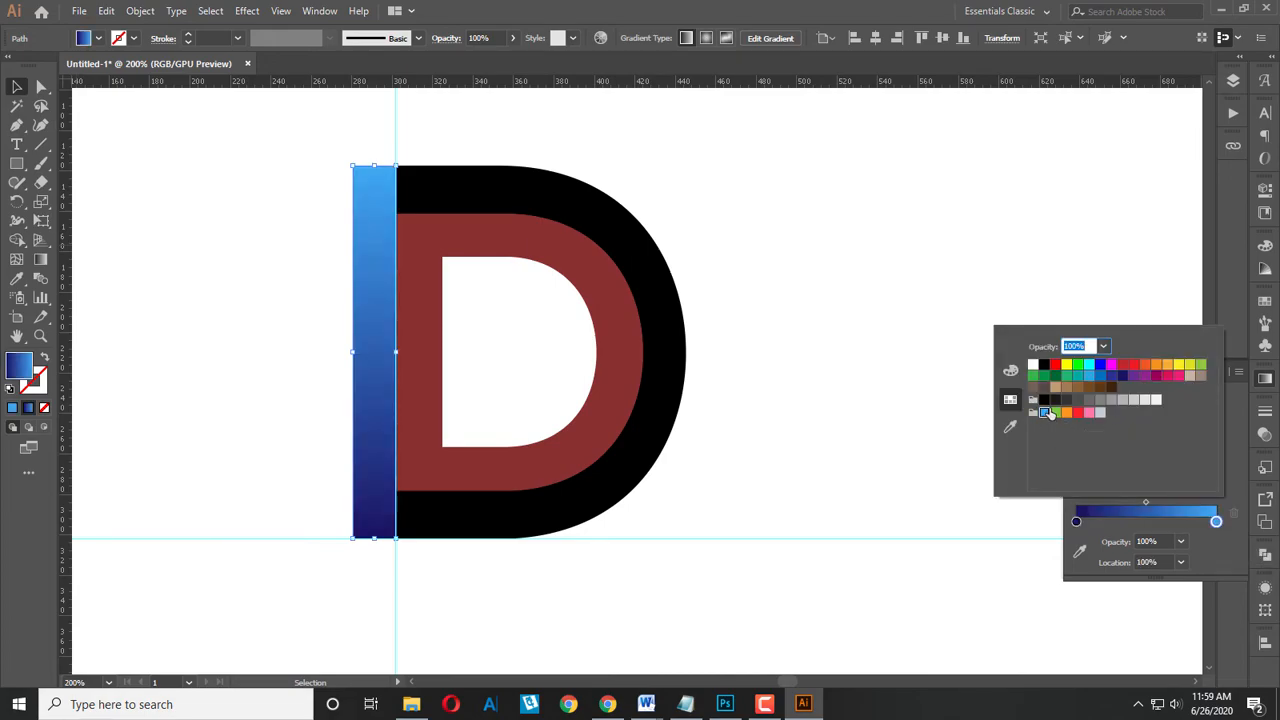
left_click(22, 92)
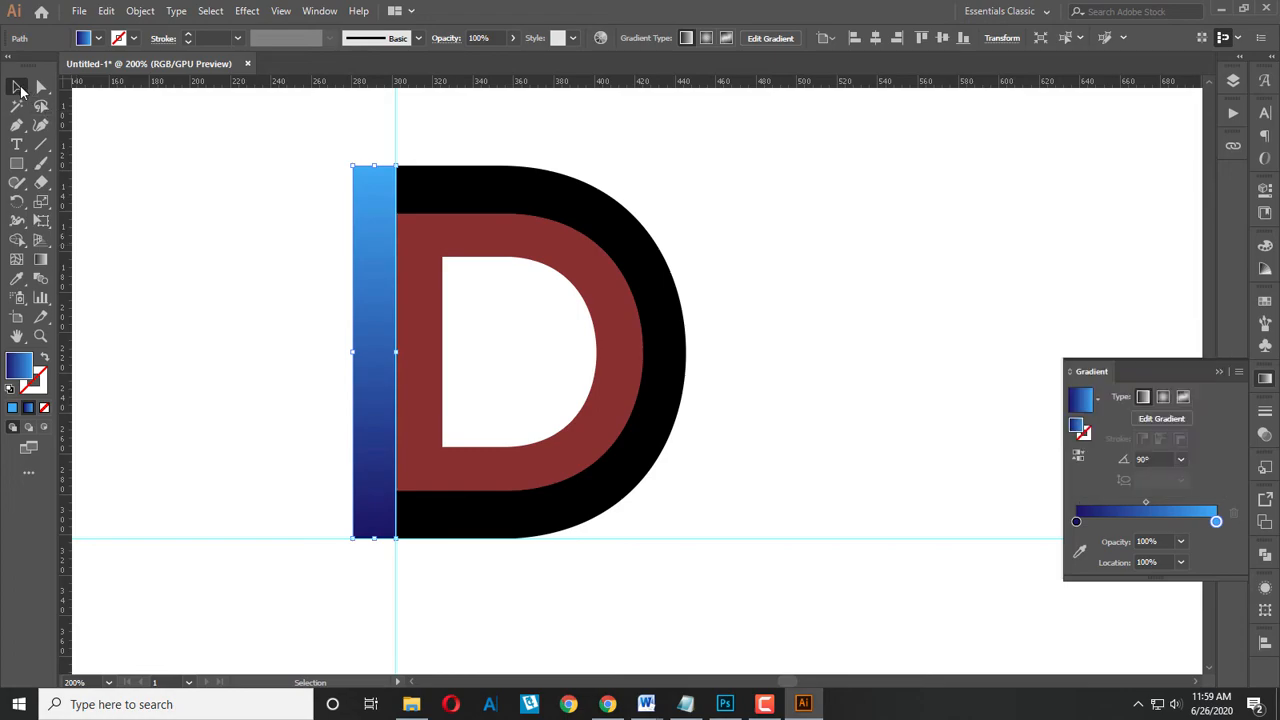
left_click(252, 187)
Apply the navy-to-light-blue gradient to the inner red D and set its angle to 0°.
left_click(422, 326)
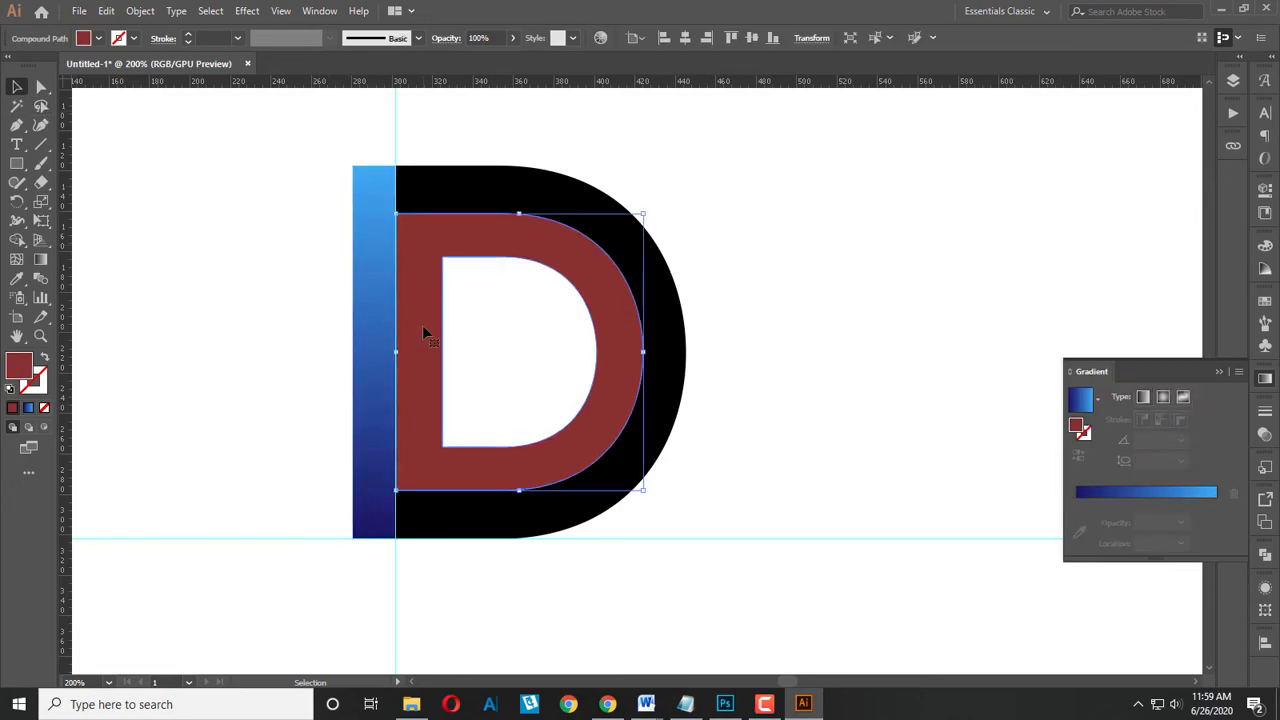
left_click(28, 408)
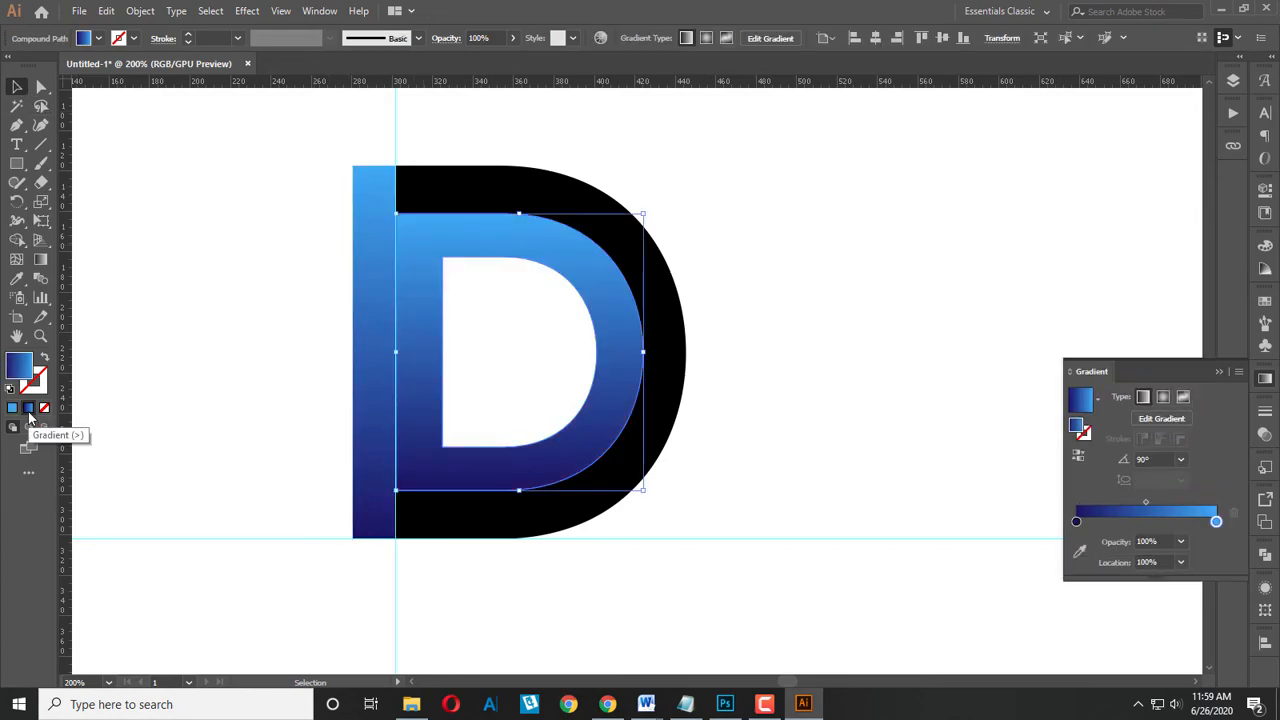
left_click(1140, 459)
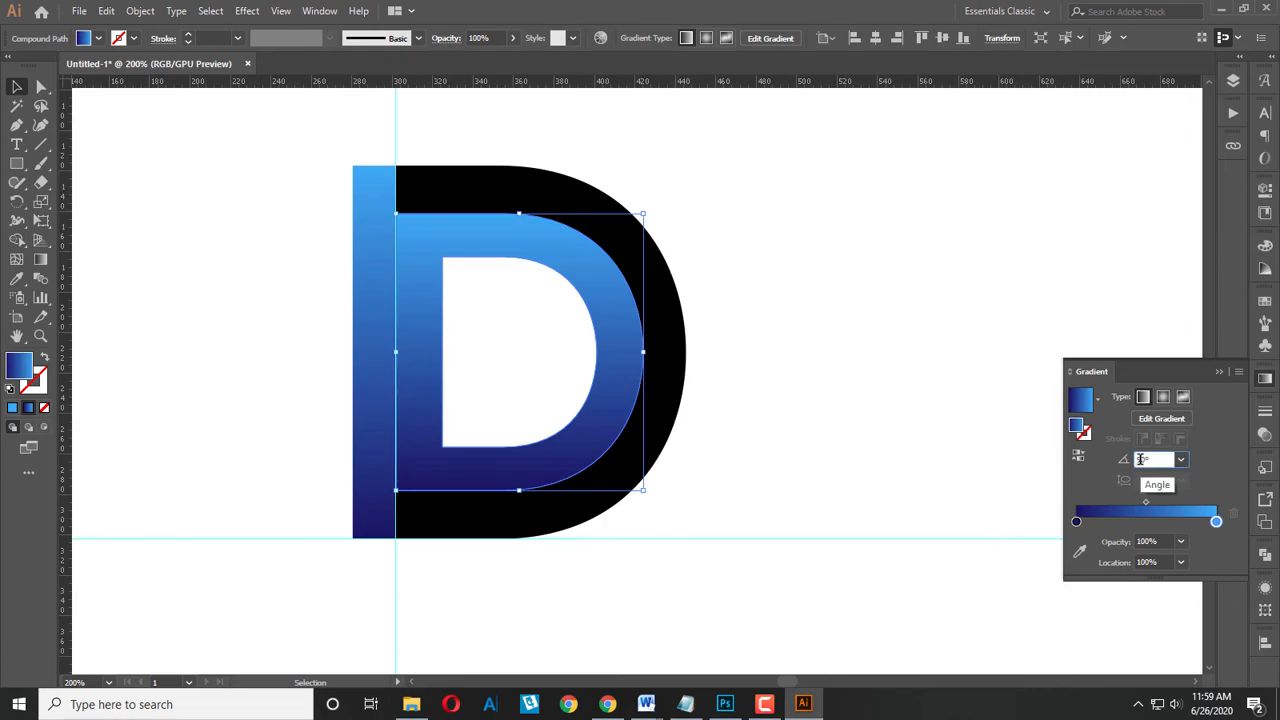
type("0")
key("Return")
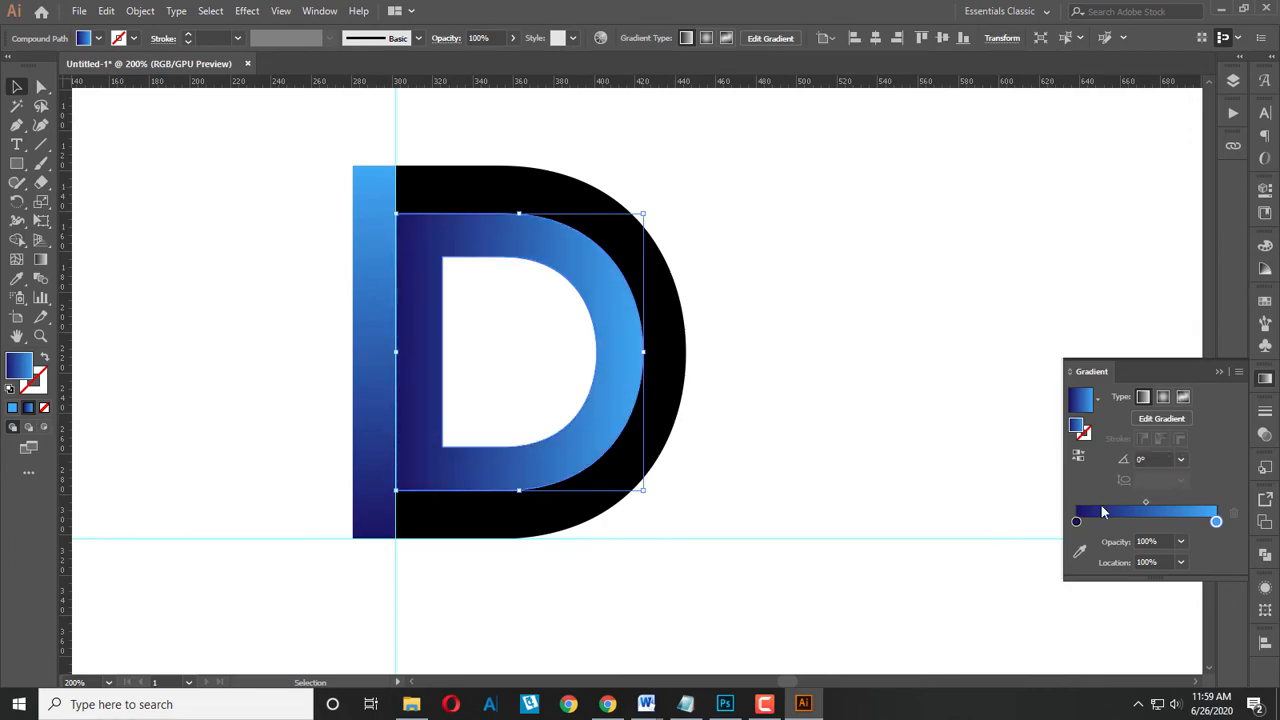
Recolour the inner D's gradient with a pink start stop and an R=158 G=0 B=93 end stop.
double_click(1076, 521)
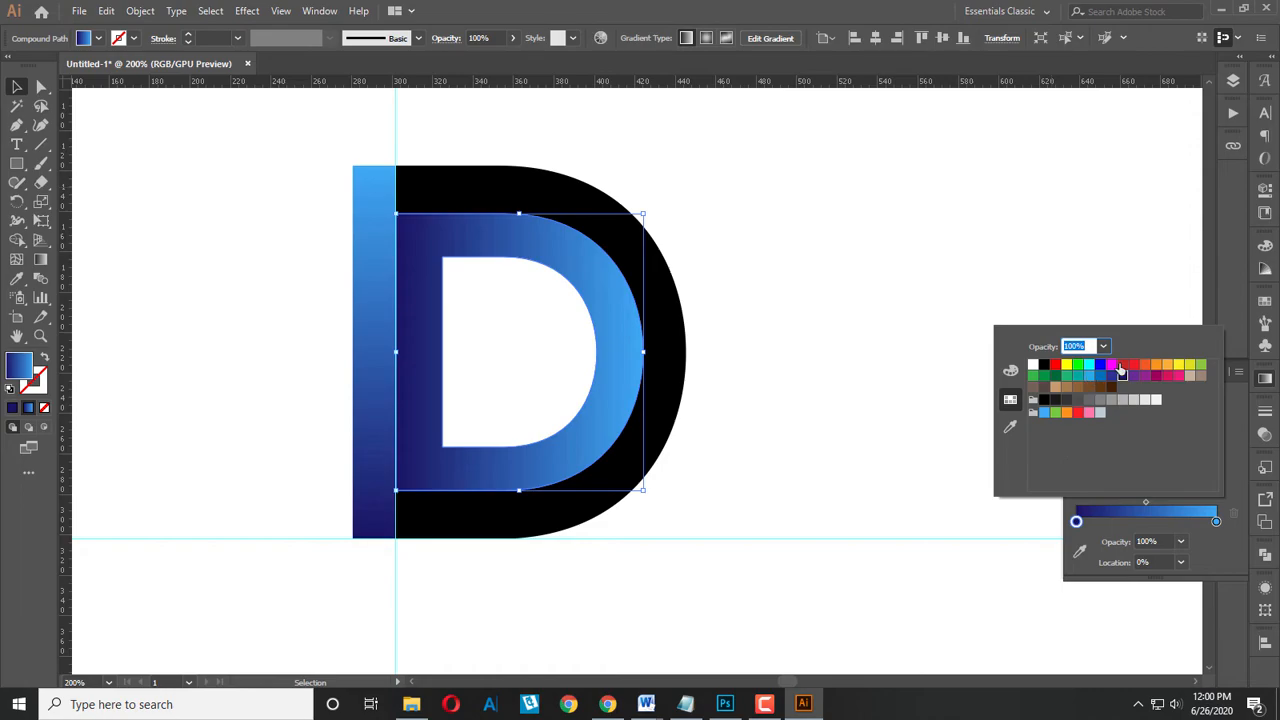
left_click(1111, 366)
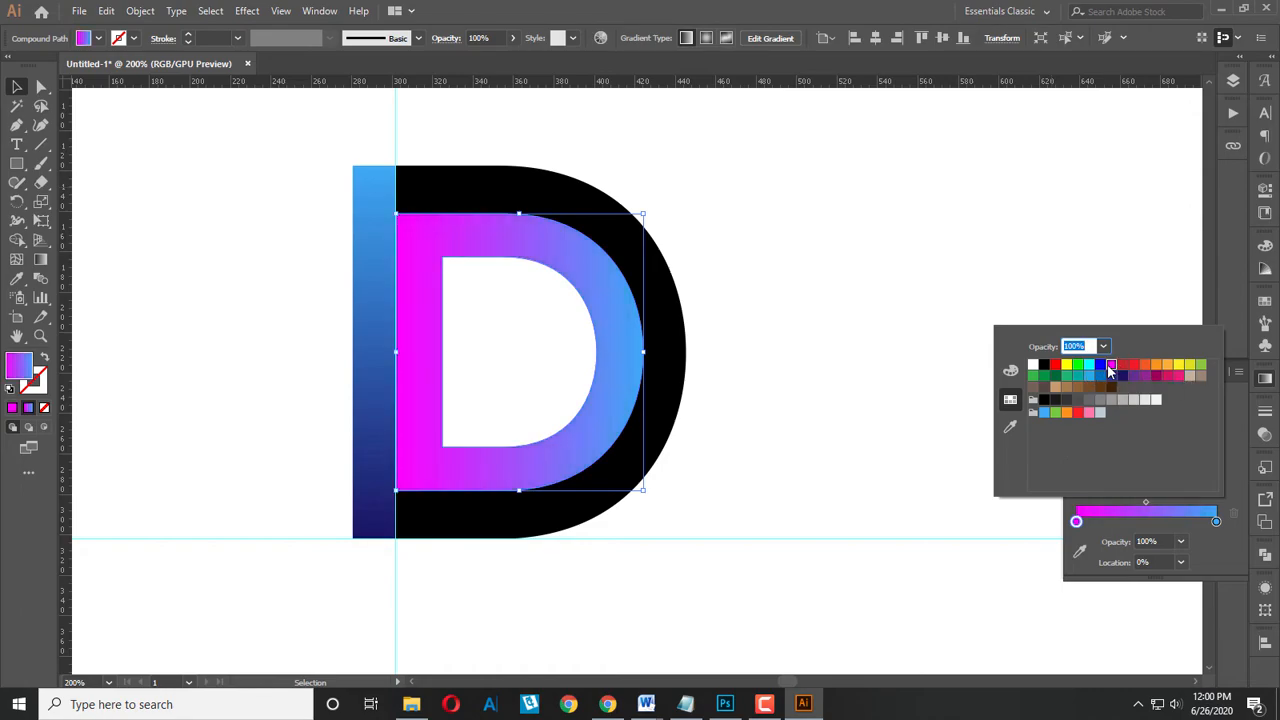
left_click(1177, 376)
double_click(1215, 521)
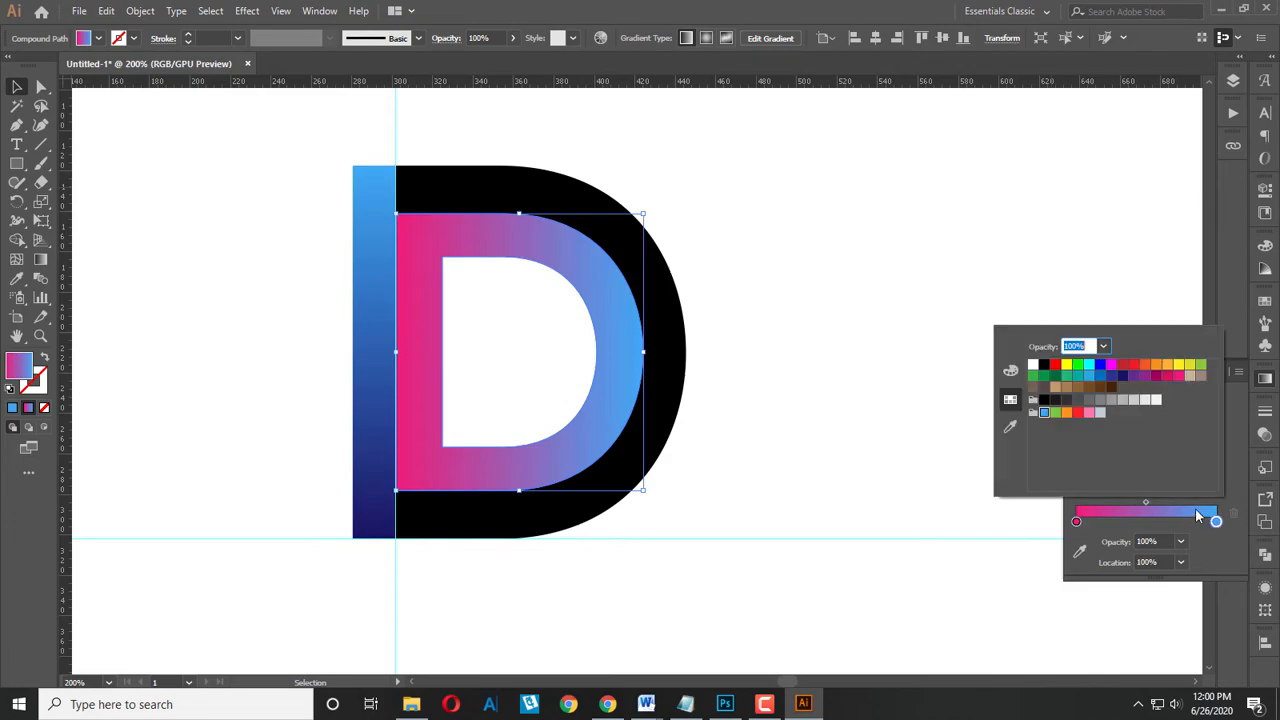
left_click(1153, 375)
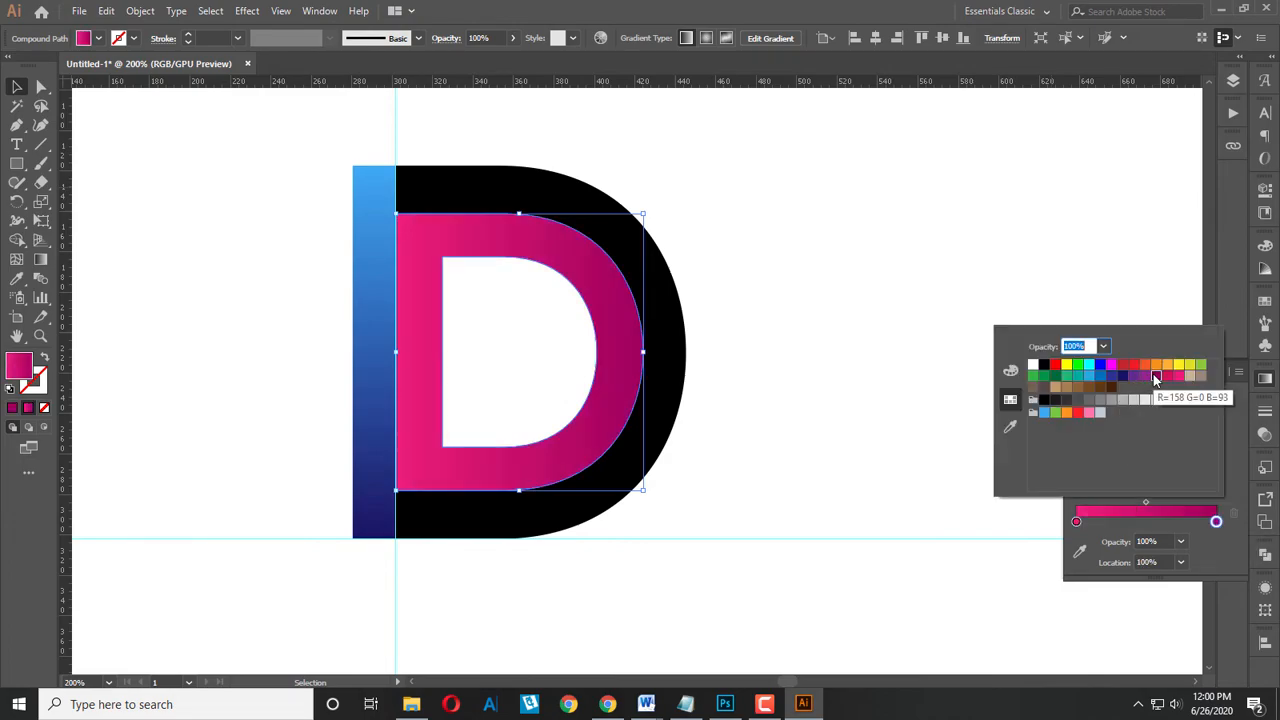
left_click_drag(1216, 522, 1212, 521)
left_click(1010, 427)
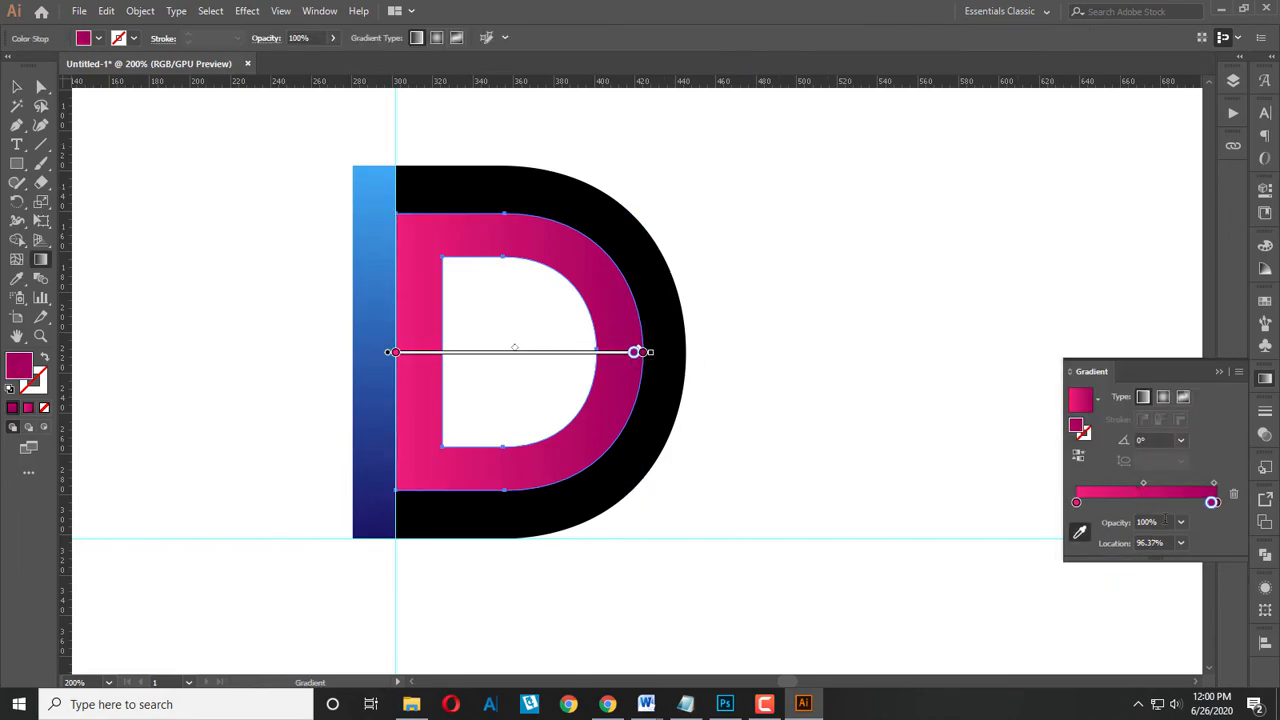
left_click_drag(1211, 503, 1232, 502)
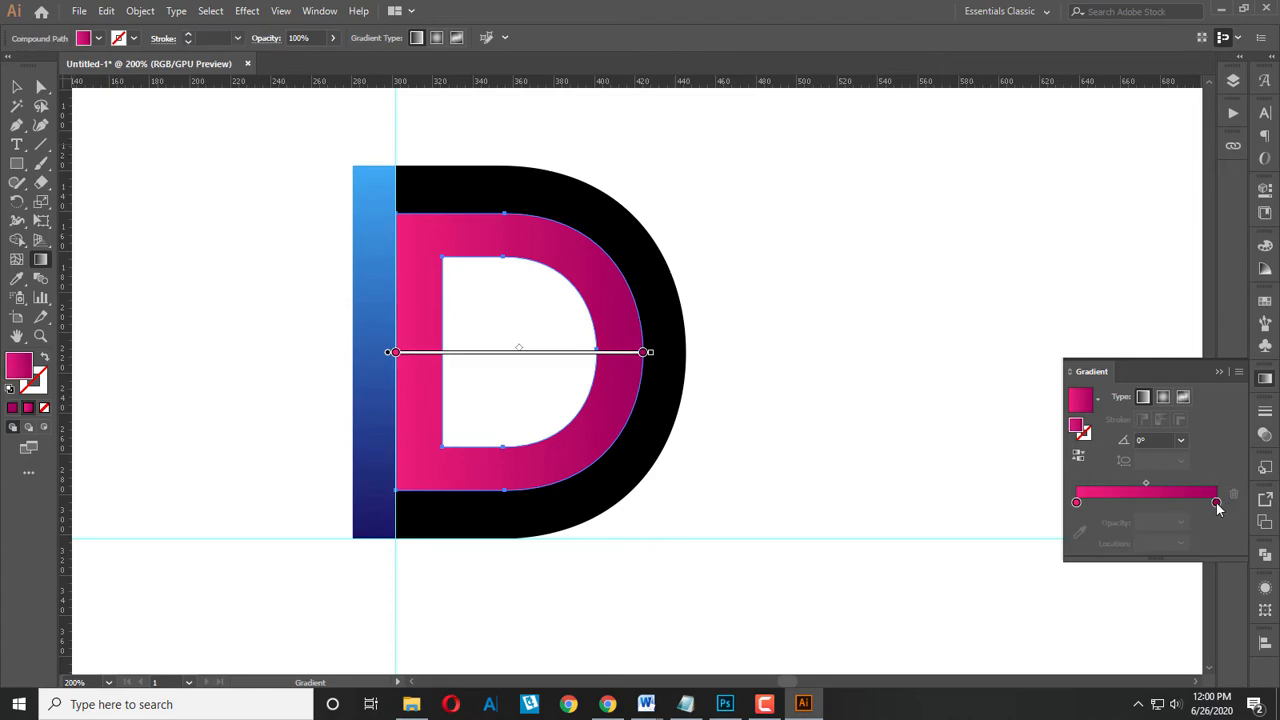
Change the inner D's end stop to purple 5A2086 and shift it inward to about 87% location.
double_click(1216, 503)
left_click(1009, 561)
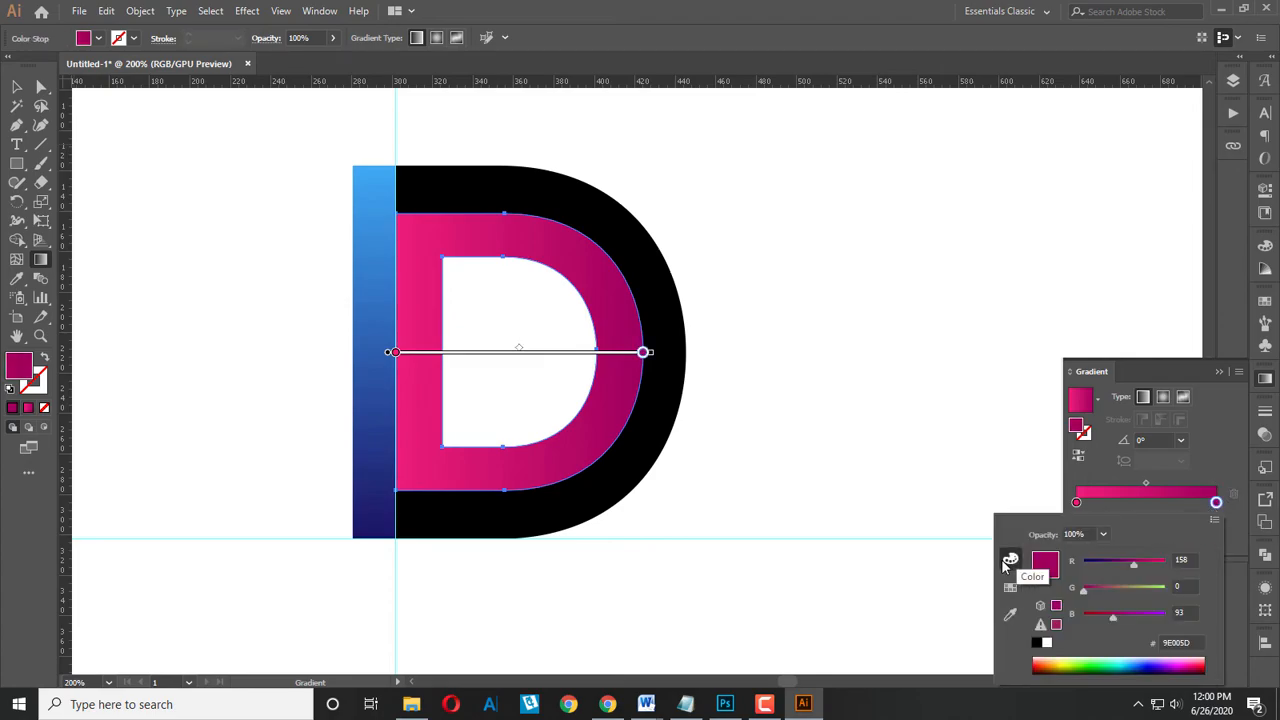
left_click(1055, 607)
left_click(1055, 626)
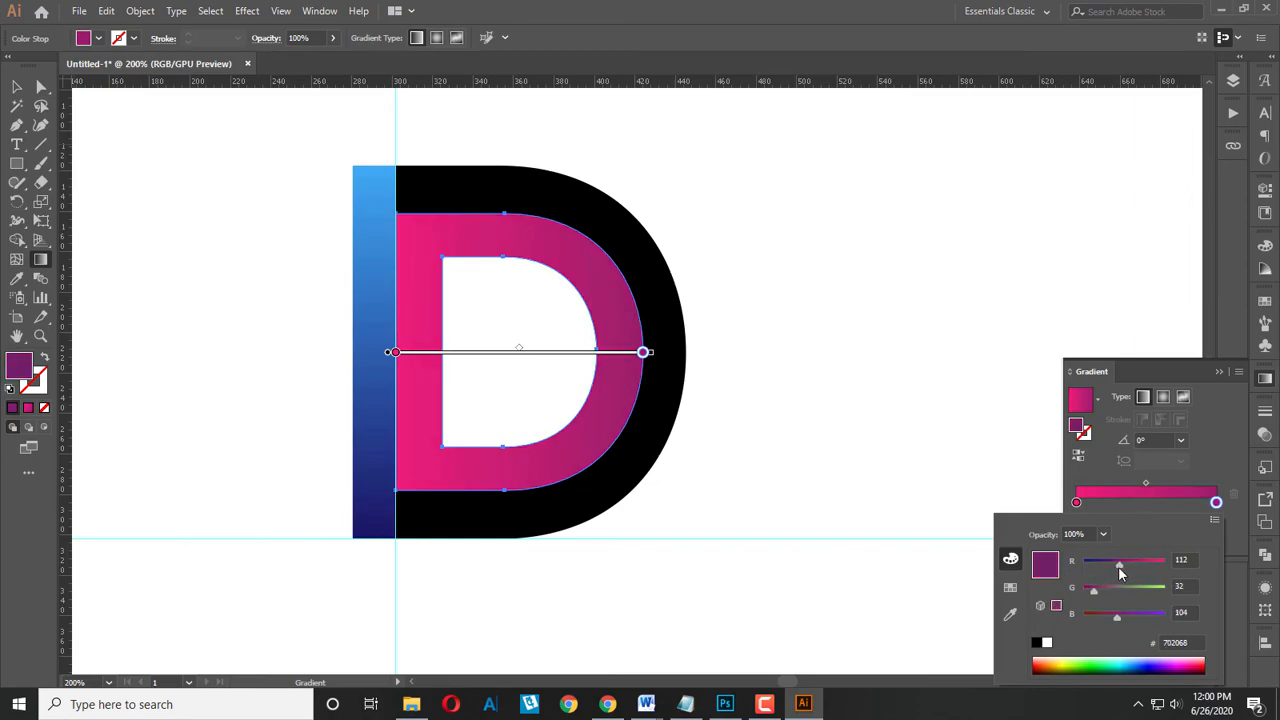
left_click_drag(1118, 566, 1111, 568)
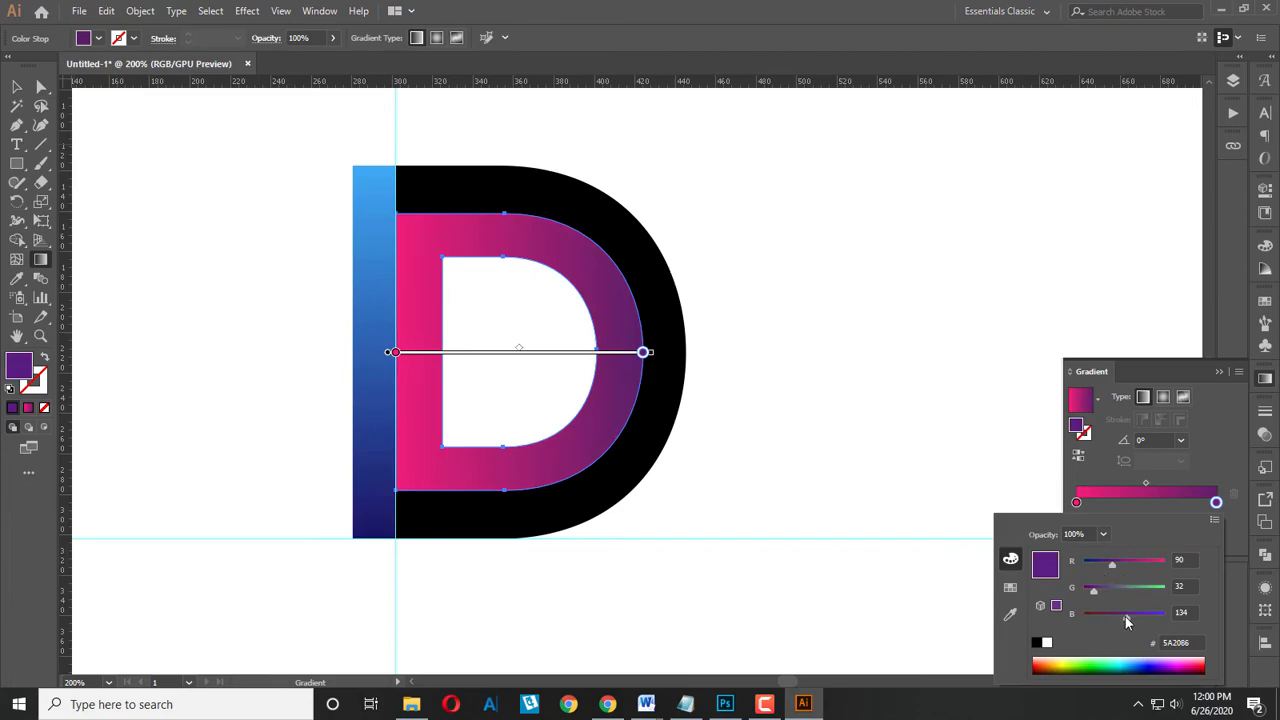
left_click(640, 353)
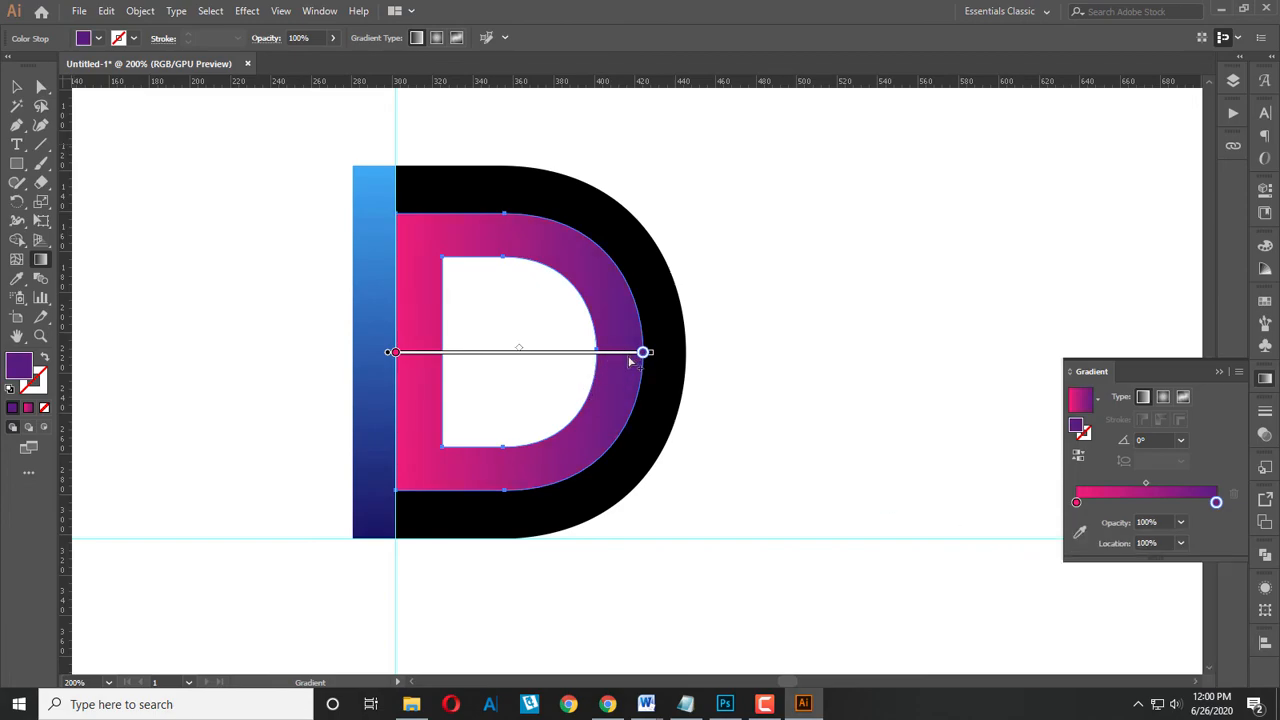
left_click_drag(642, 356, 610, 355)
left_click(16, 87)
left_click(166, 137)
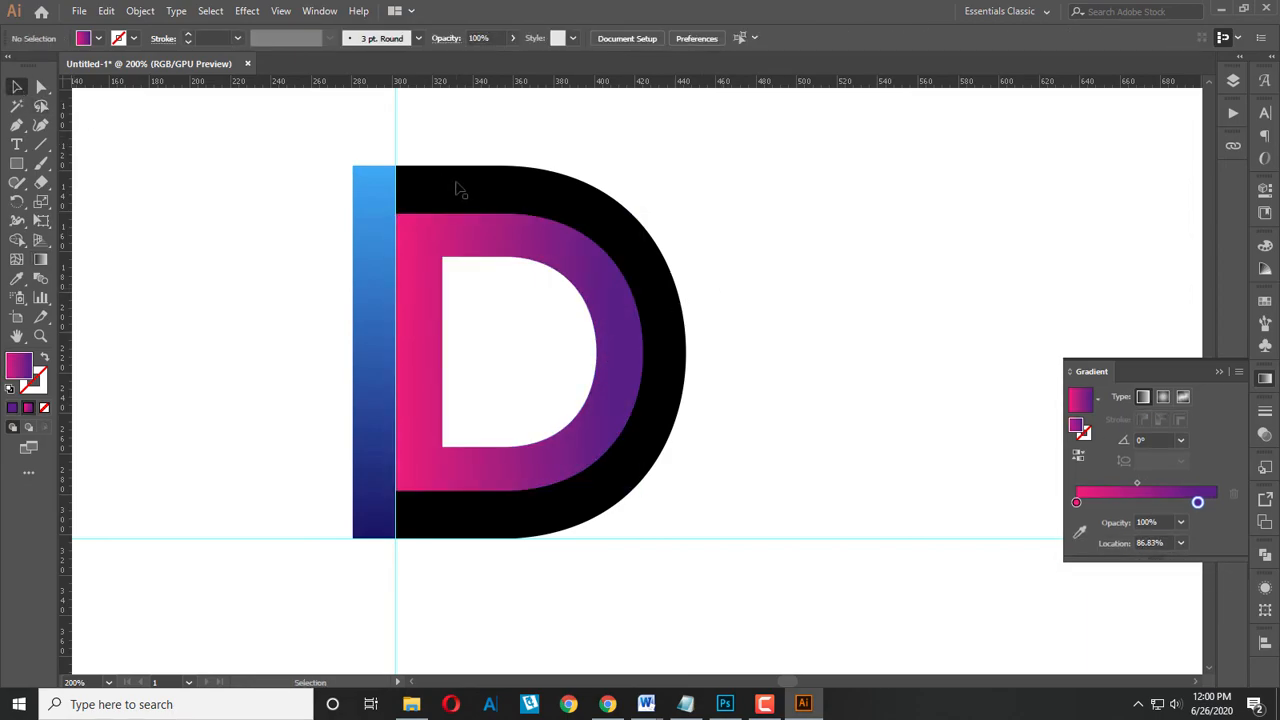
Fill the outer black D with the gradient and recolour its stops to orange-red FF4000 at the start and yellow-orange at the end.
left_click(460, 190)
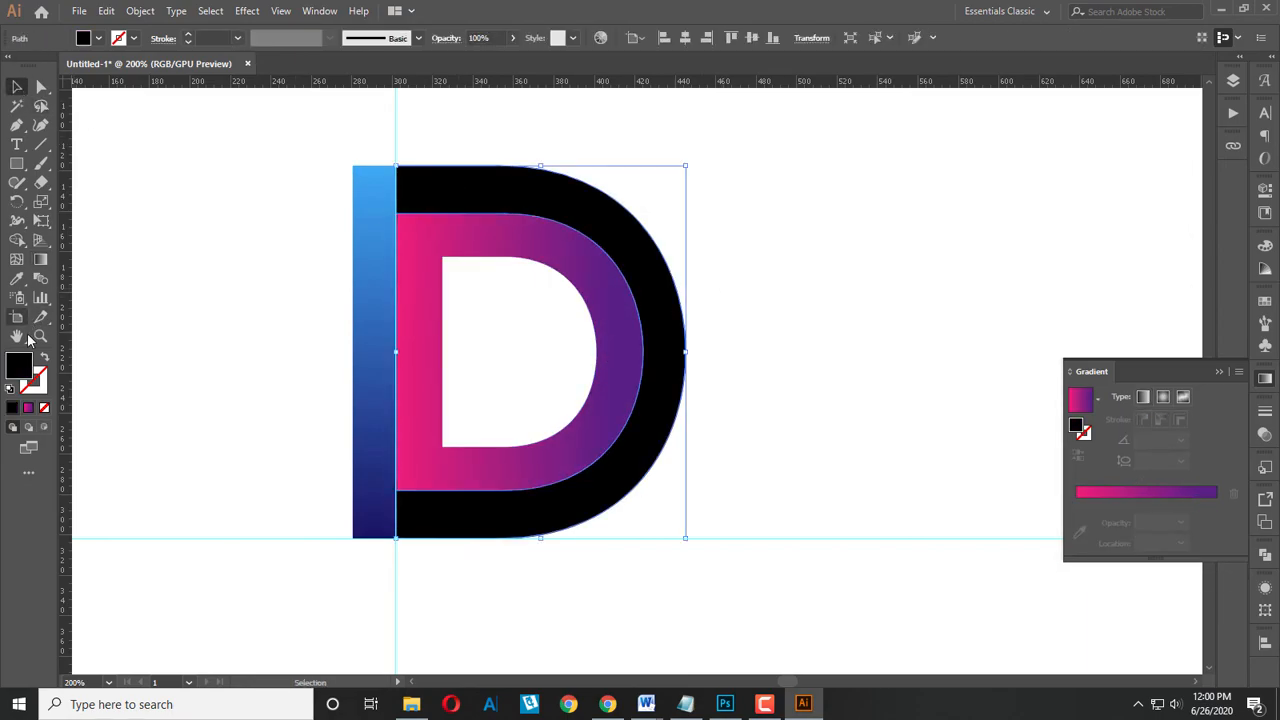
left_click(27, 409)
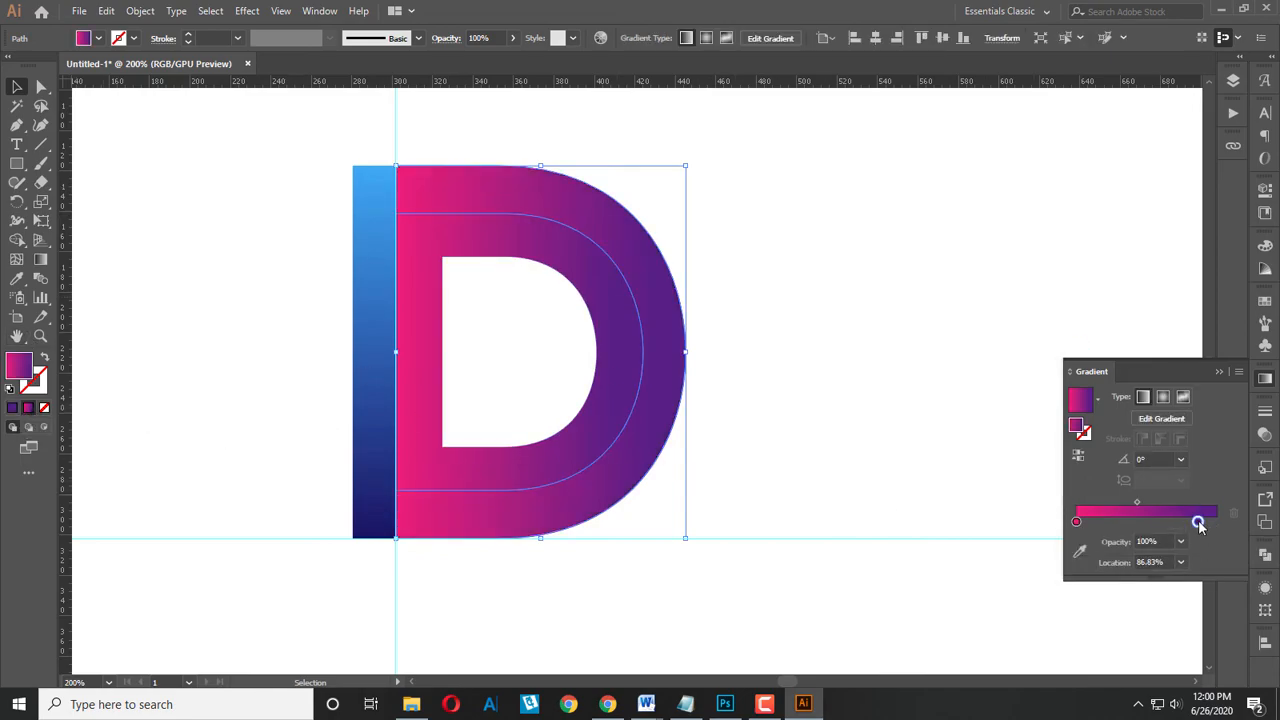
double_click(1198, 522)
left_click_drag(1078, 472, 1058, 470)
double_click(1076, 521)
left_click_drag(1174, 474, 1044, 470)
left_click(1204, 472)
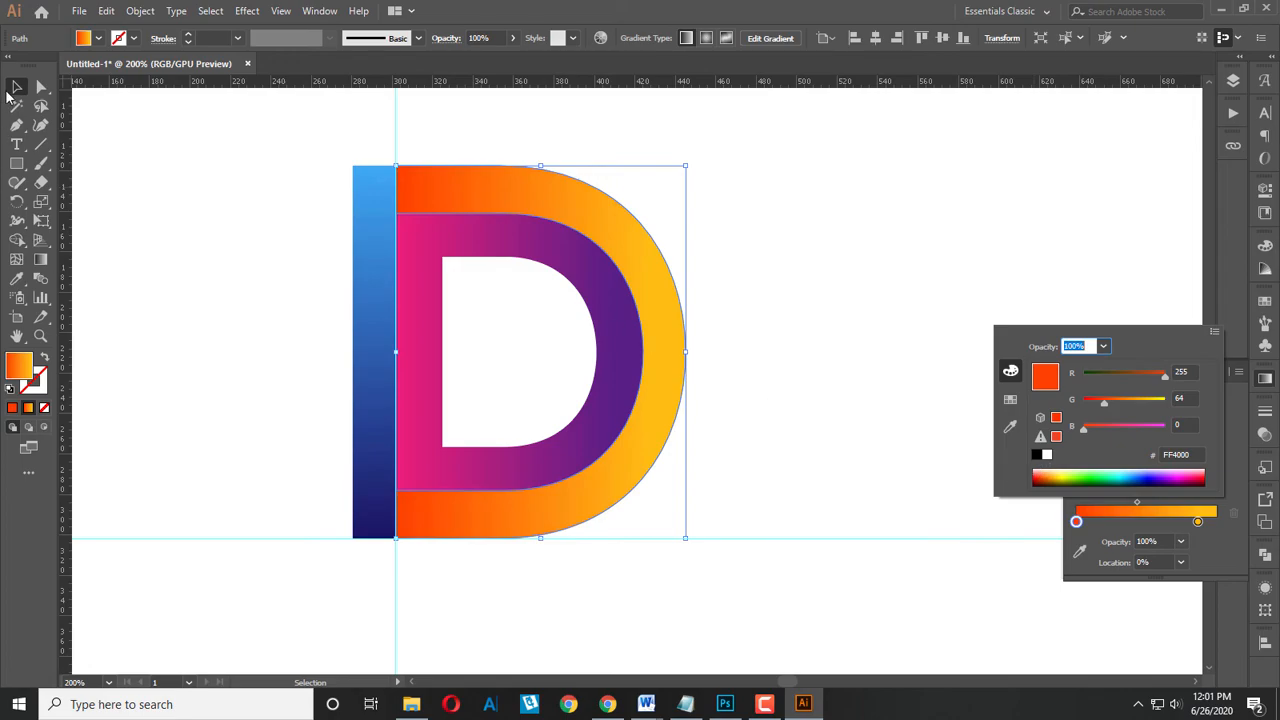
key("Escape")
left_click(808, 331)
Delete the vertical and horizontal guides that cross the logo.
scroll(786, 471, "down", 3)
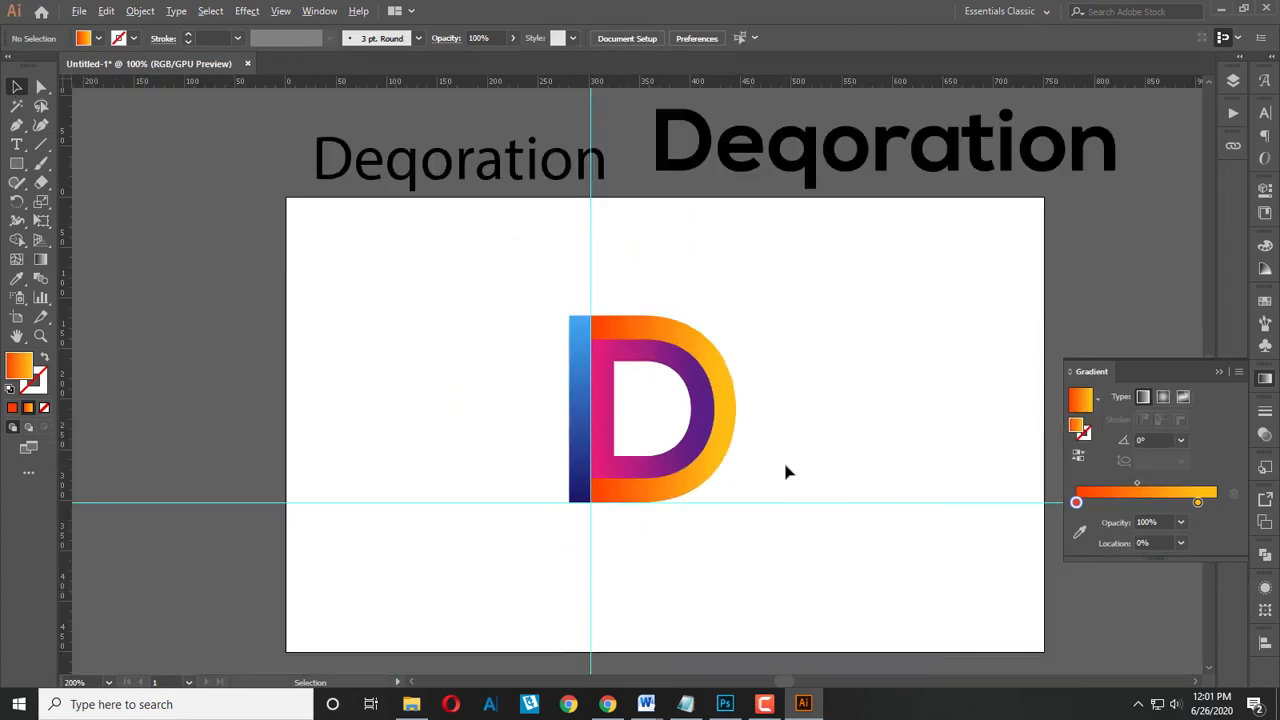
scroll(771, 443, "down", 2)
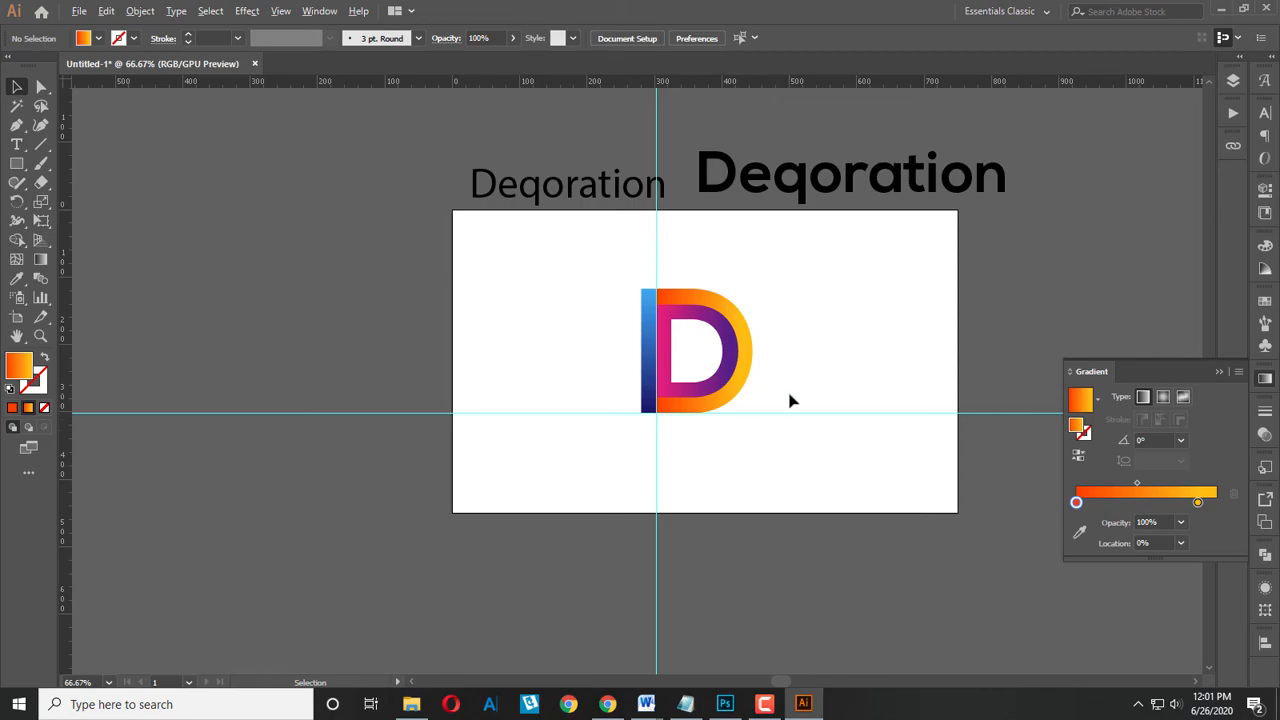
scroll(790, 400, "up", 1)
scroll(662, 440, "down", 2)
left_click(627, 302)
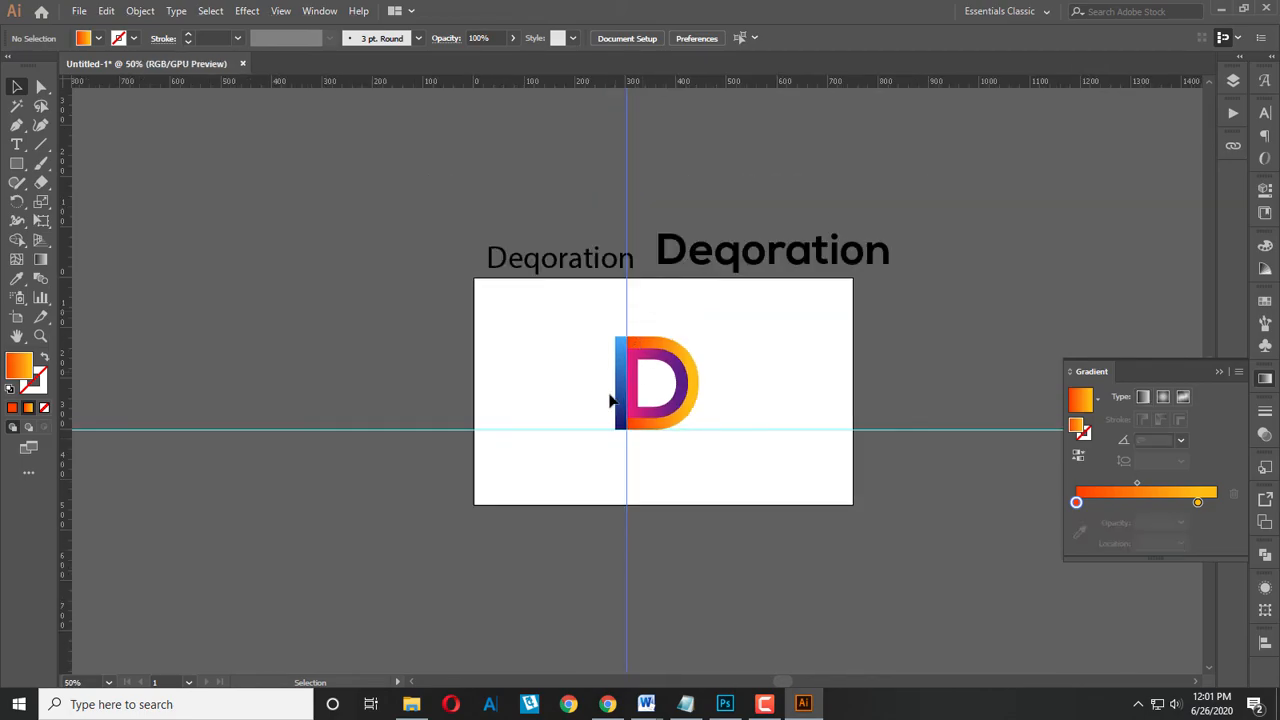
key("Delete")
left_click(586, 430)
key("Delete")
Move the blue bar and the inner pink-purple D apart to check their separation, and undo both moves.
mouse_move(605, 357)
left_mouse_down()
mouse_move(594, 363)
mouse_move(620, 366)
left_mouse_up()
key("a")
left_click_drag(695, 390, 729, 394)
key("ctrl+z")
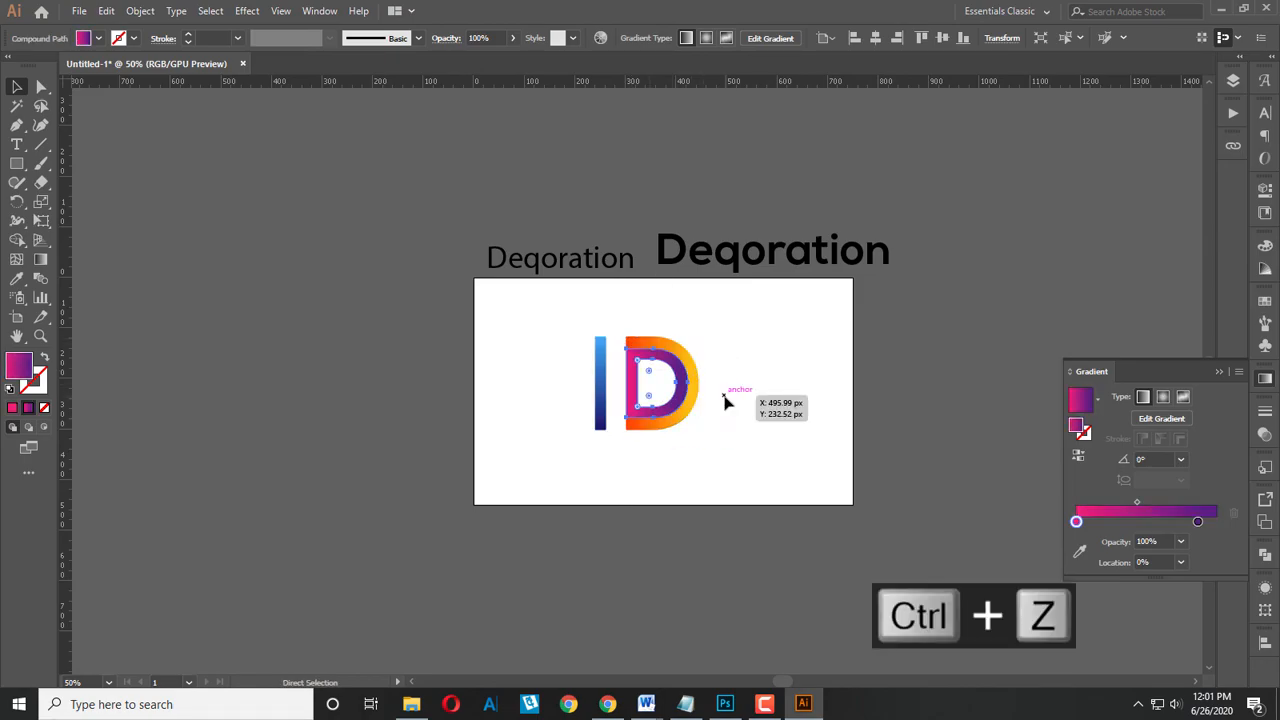
key("ctrl+z")
left_click(723, 377)
Group the blue bar and both gradient D shapes, and scale the group down proportionally.
scroll(722, 377, "up", 2)
left_click_drag(370, 285, 660, 558)
key("a")
key("ctrl+g")
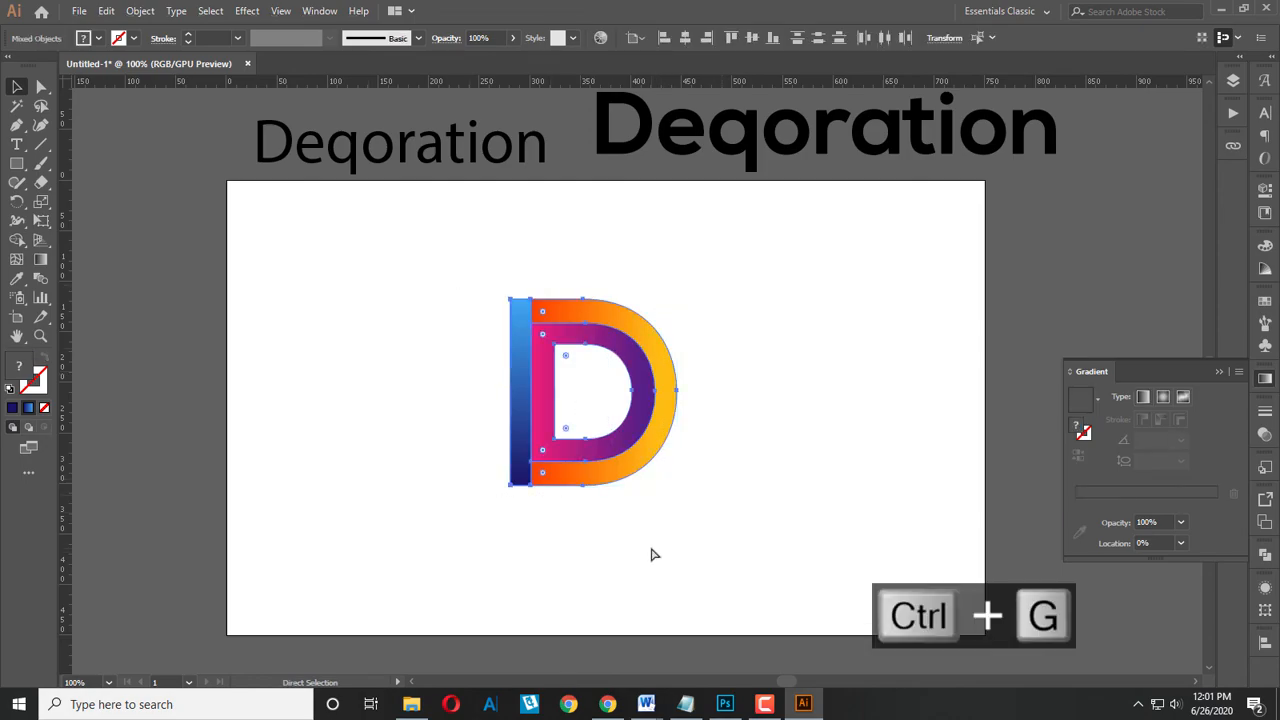
key("v")
left_click_drag(672, 486, 643, 449)
Place the bold "Deqoration" wordmark on the artboard directly beneath the D logo, and shift the logo upward.
left_click_drag(625, 169, 422, 576)
left_click_drag(604, 436, 610, 388)
left_click_drag(612, 537, 611, 466)
left_click(443, 346)
Move the Myriad Pro "Deqoration" text below the bold wordmark and set it in All Caps.
scroll(652, 470, "down", 1)
left_click_drag(545, 256, 690, 536)
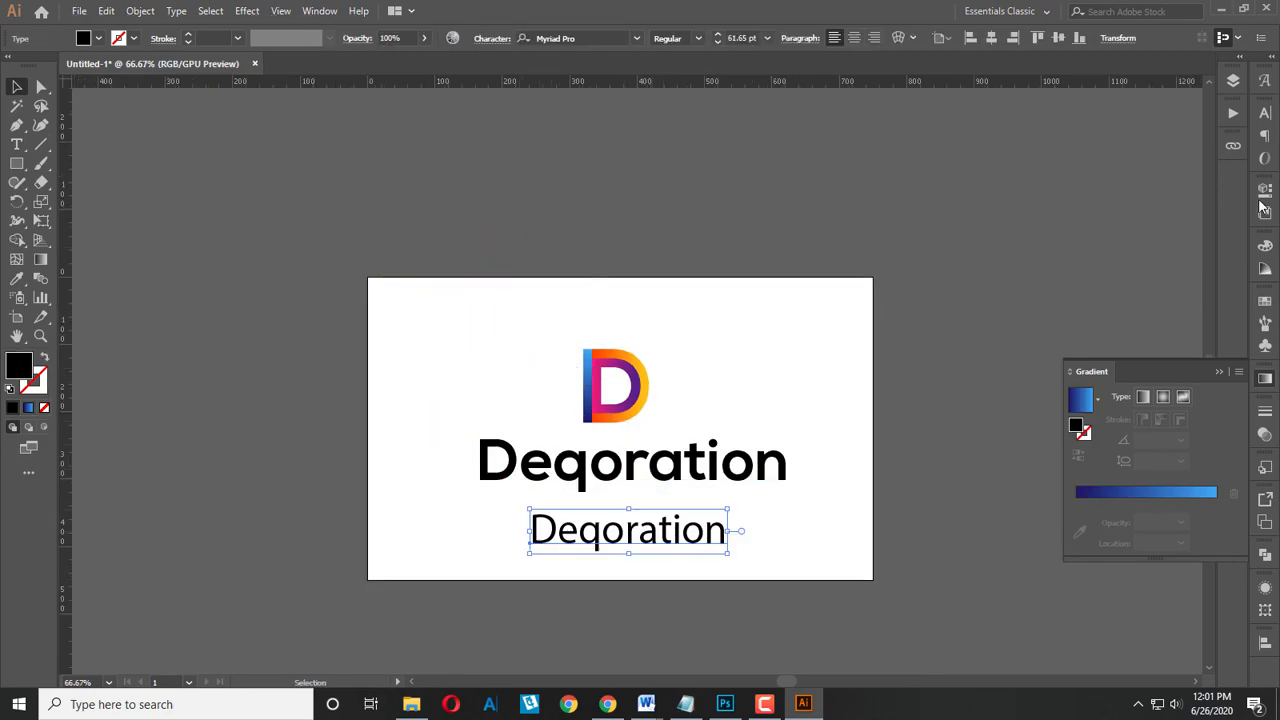
left_click(1264, 113)
left_click(1078, 270)
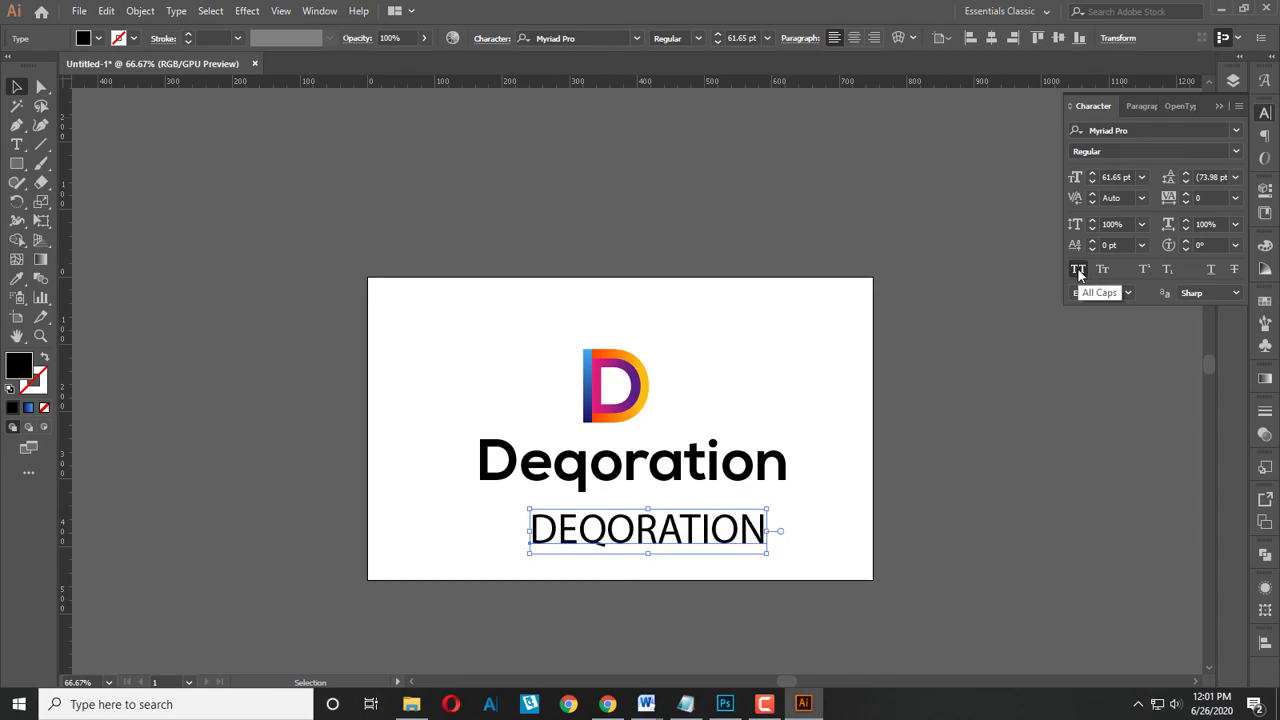
Turn off All Caps on the Myriad Pro "Deqoration" text and move it off the artboard, just above its upper edge.
left_click(1078, 270)
scroll(750, 527, "up", 1)
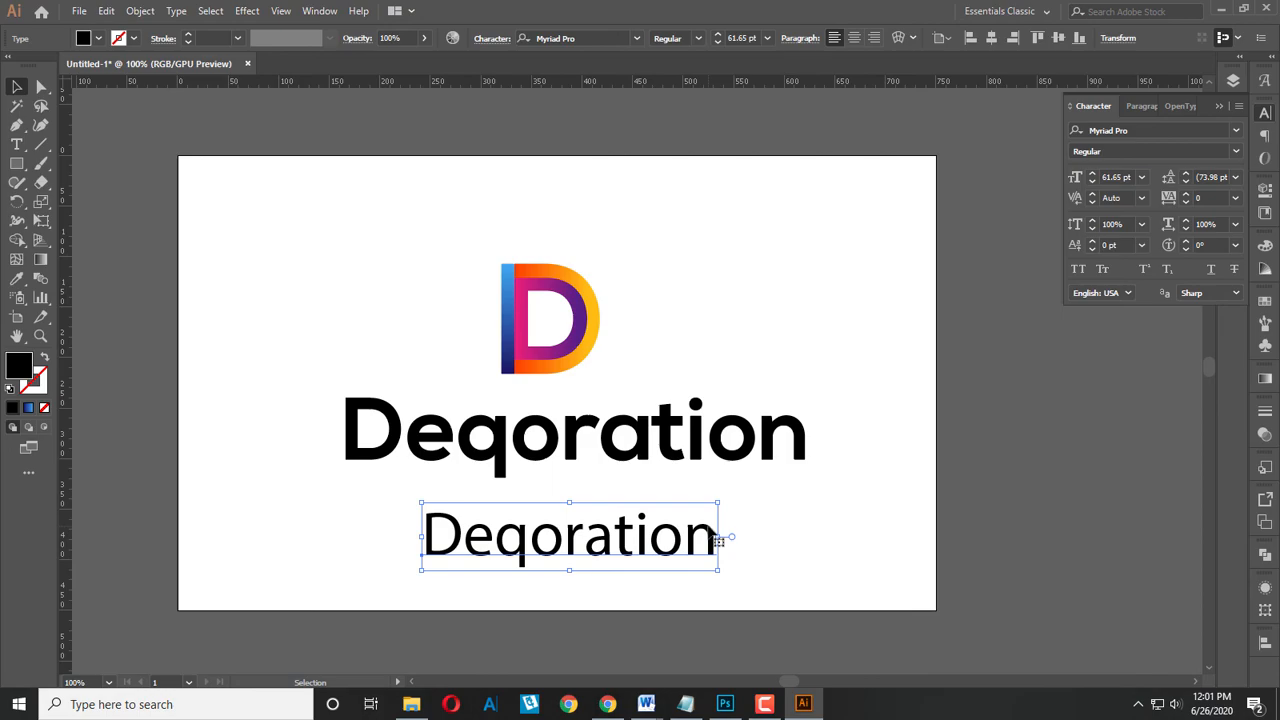
key("Delete")
scroll(700, 519, "down", 1)
key("ctrl+z")
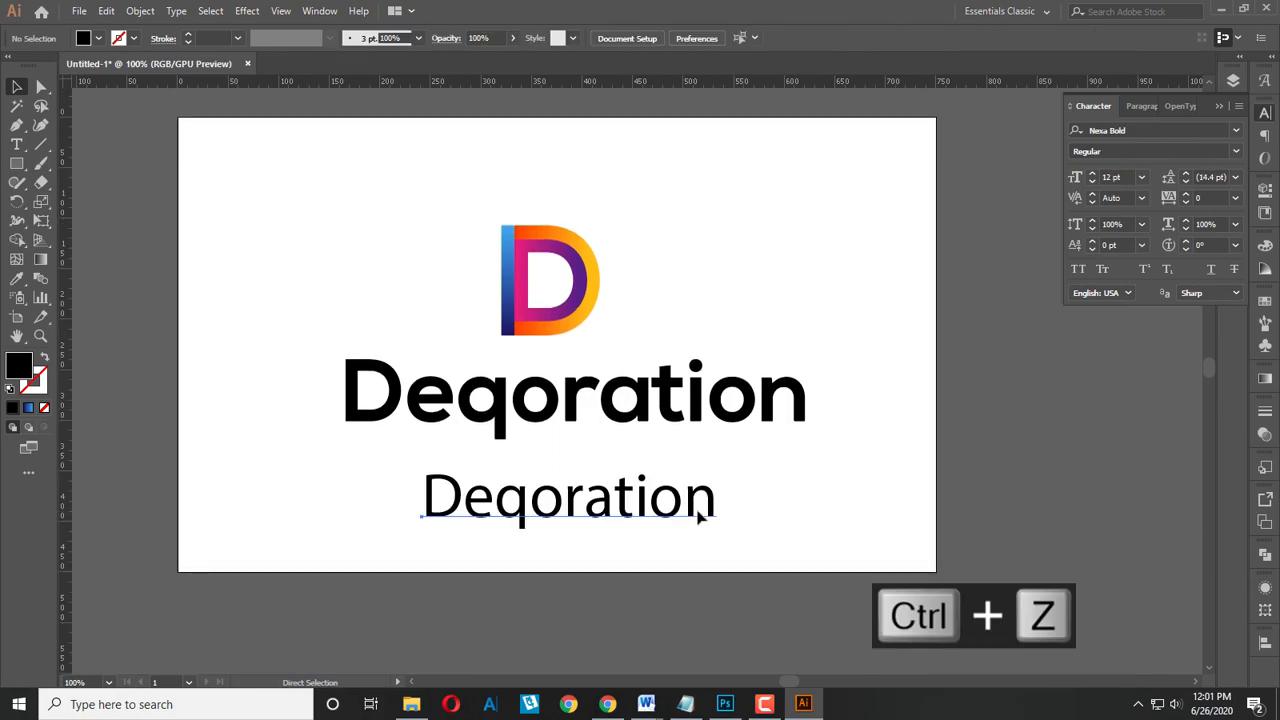
scroll(700, 518, "down", 2)
left_click_drag(632, 505, 550, 287)
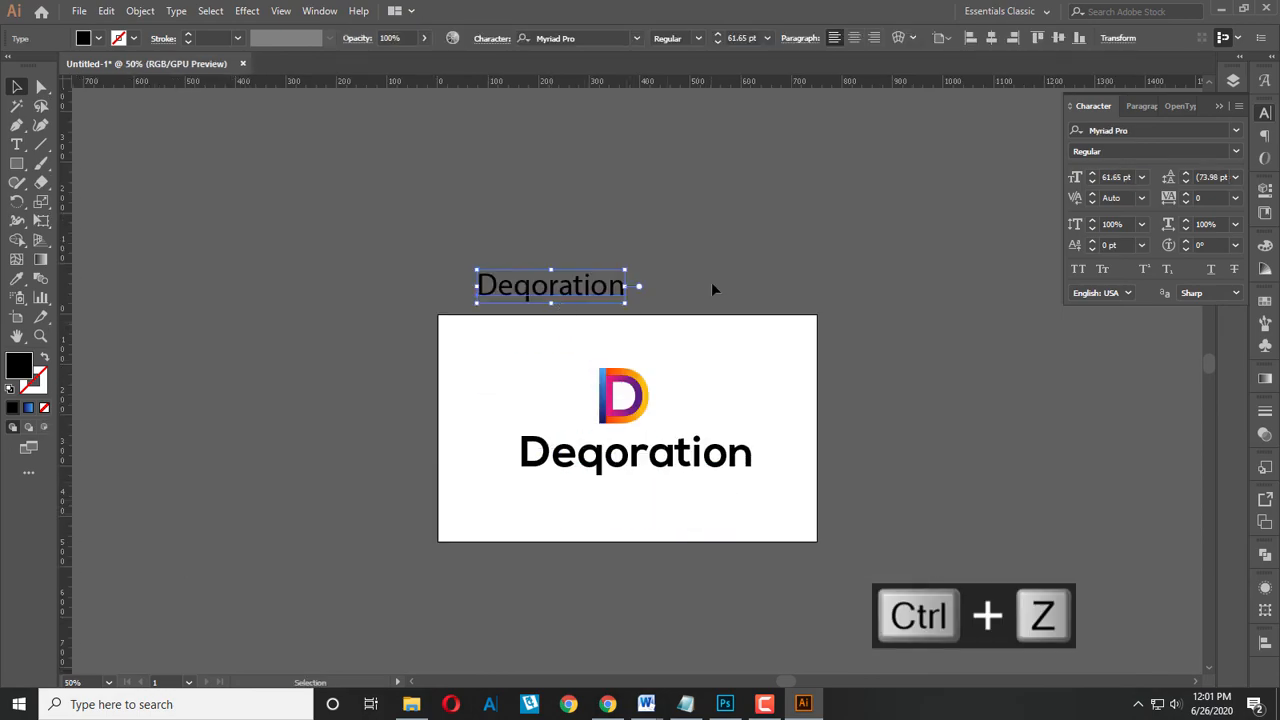
left_click(711, 284)
scroll(745, 484, "up", 1)
Convert the bold "Deqoration" wordmark to outlines and fill it with a dark grey.
left_click(724, 470)
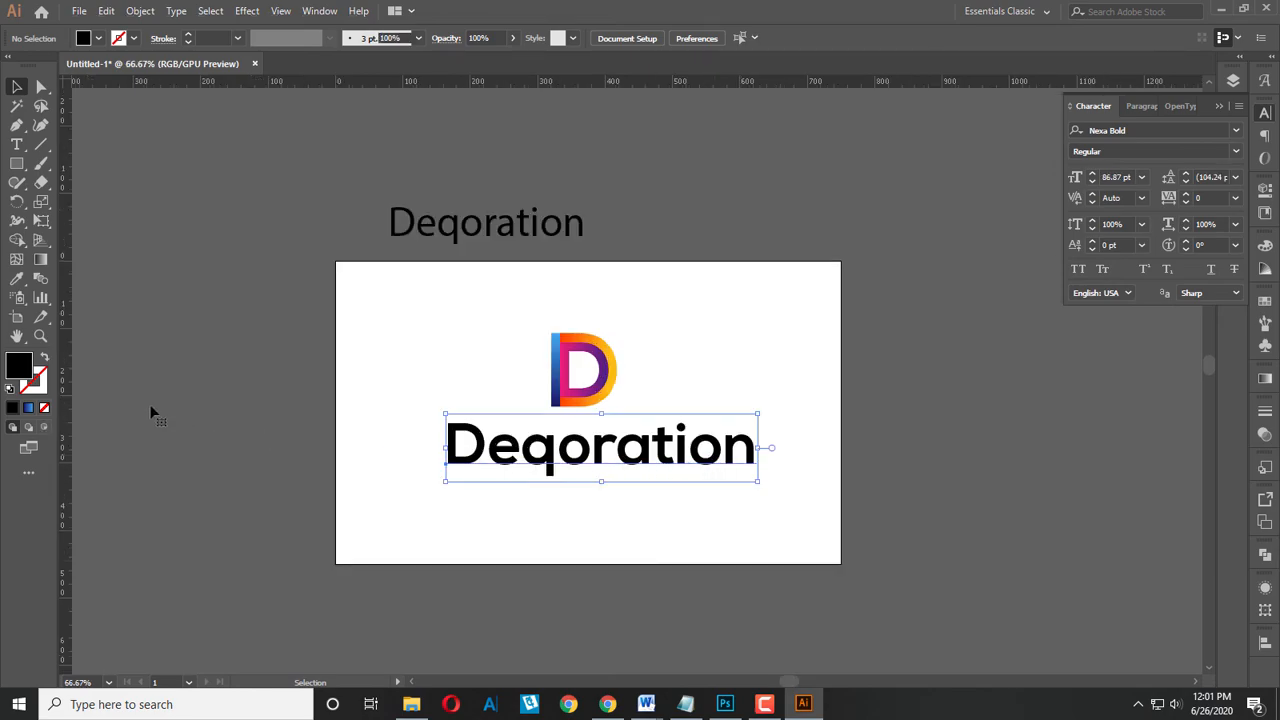
key("ctrl+shift+b")
key("ctrl+shift+o")
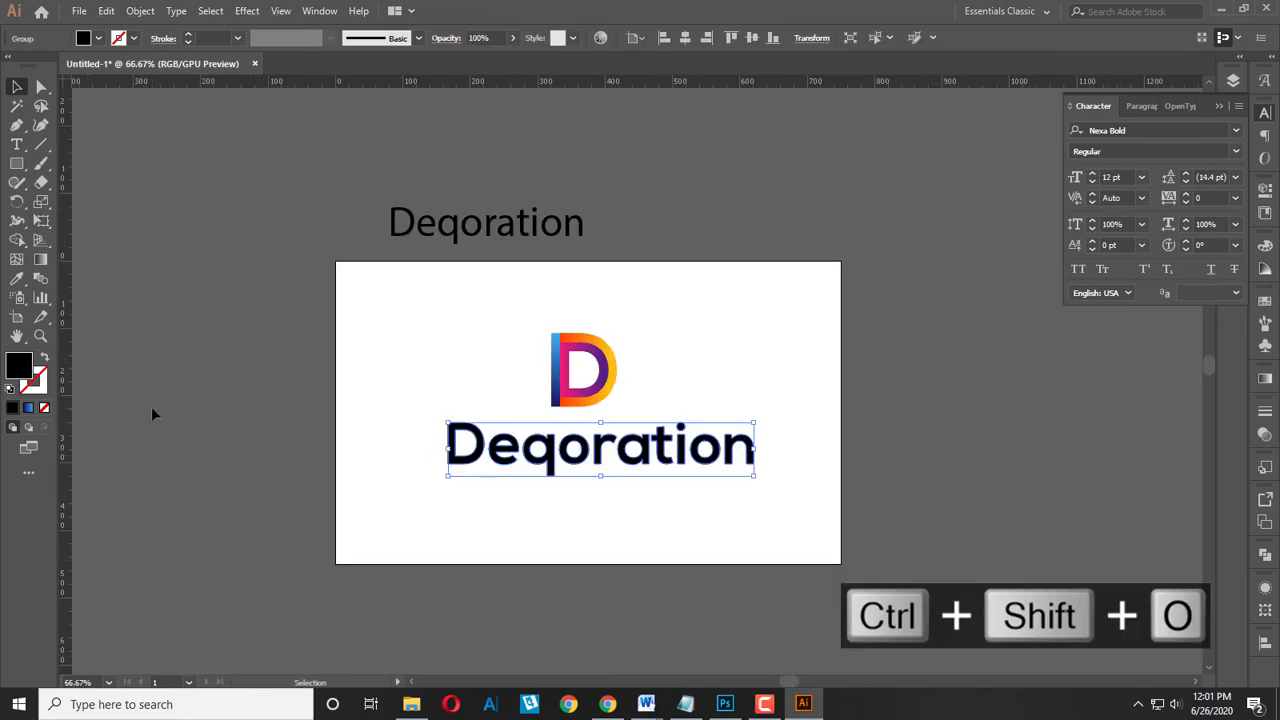
double_click(20, 365)
left_click_drag(560, 356, 410, 401)
key("Return")
left_click(393, 406)
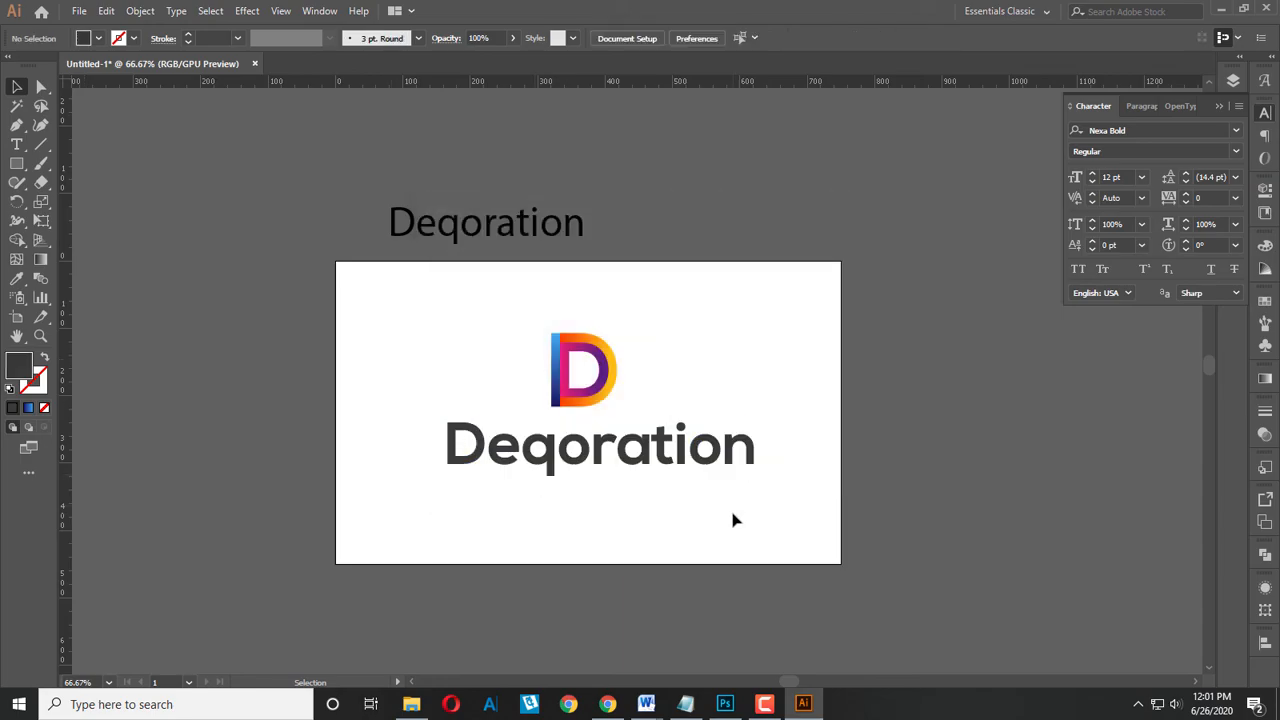
Centre the wordmark and the D logo horizontally on the artboard, one after the other.
scroll(730, 506, "up", 1)
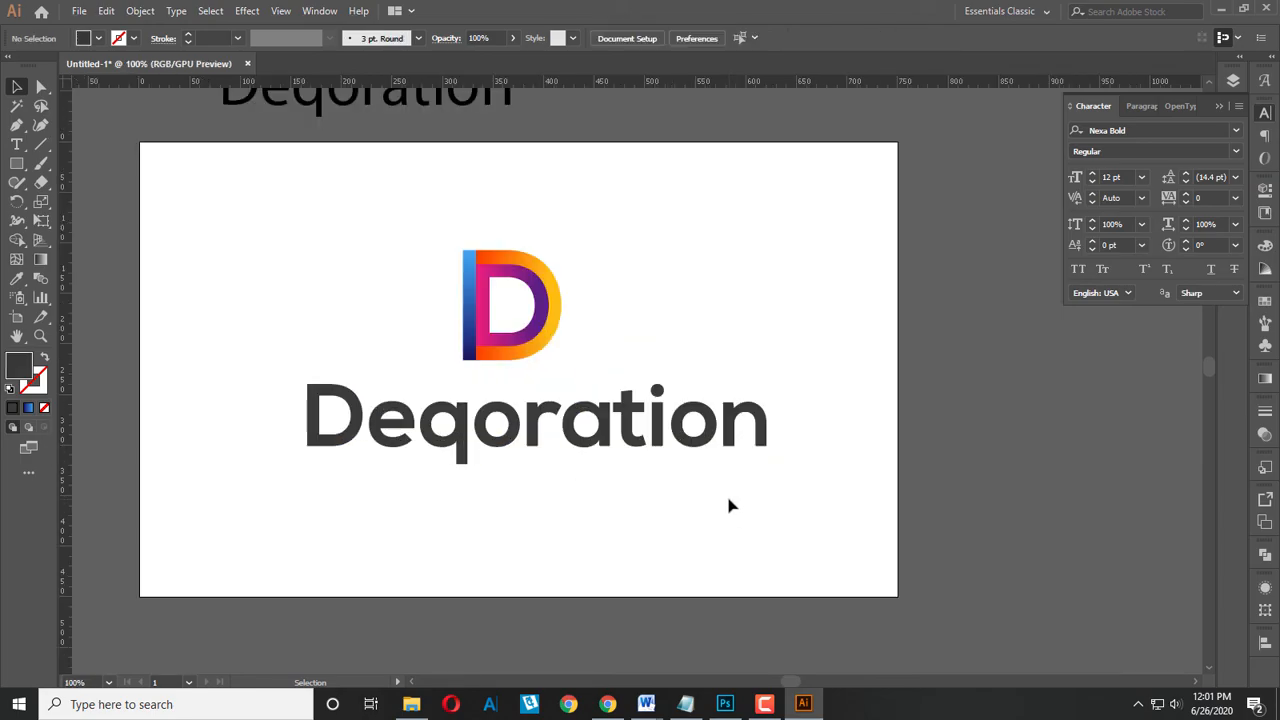
left_click(678, 430)
left_click(687, 40)
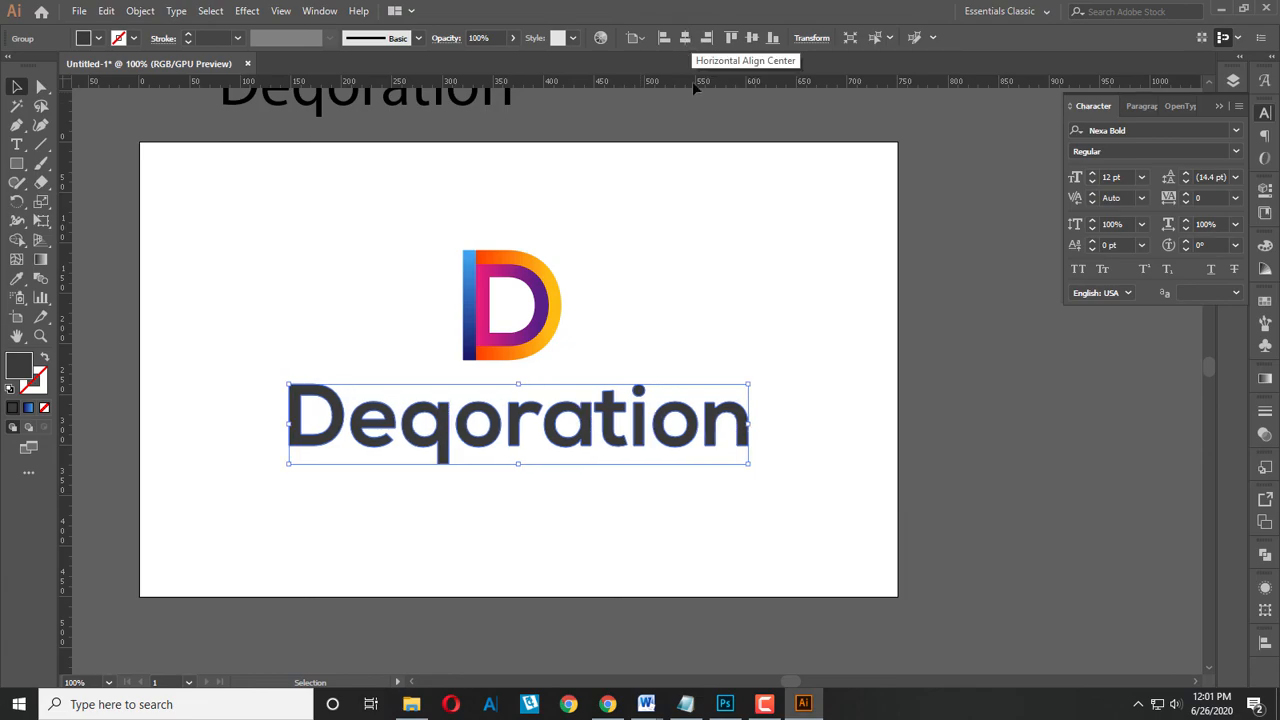
left_click(562, 256)
left_click(690, 38)
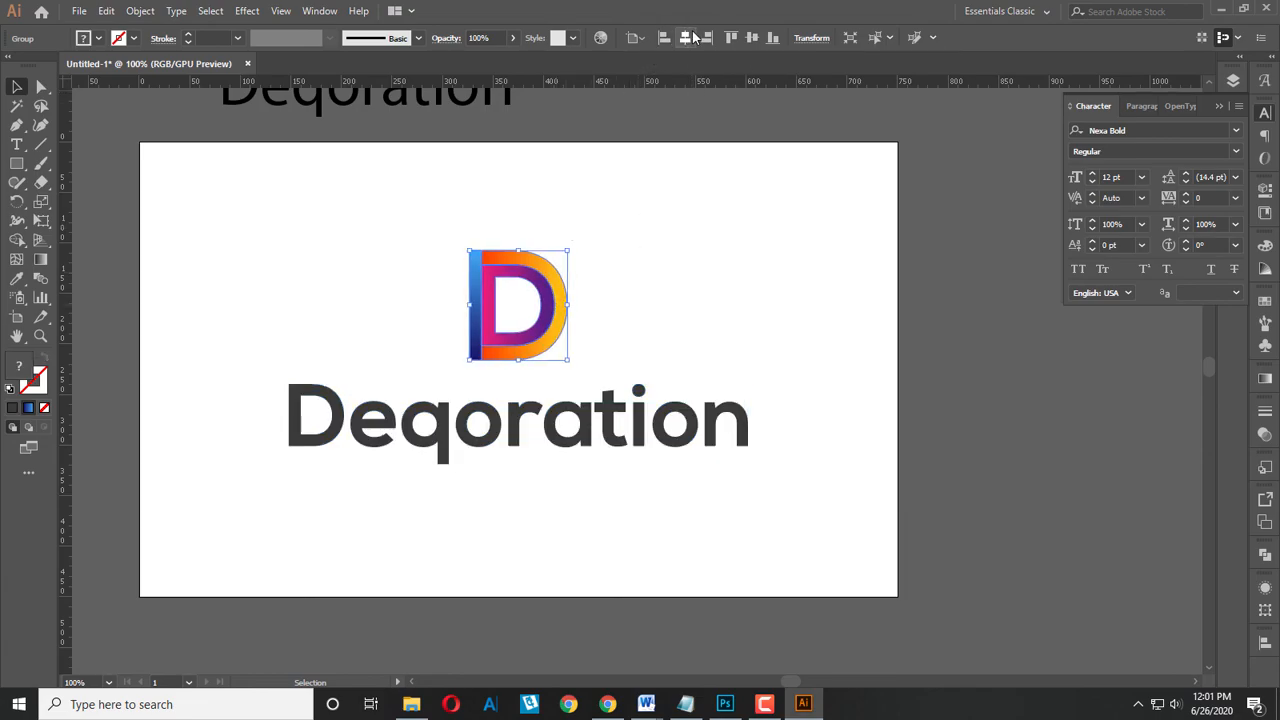
Nudge the D logo slightly upward and enlarge it proportionally from its centre above the wordmark.
key("Down")
key("Down")
key("Down")
key("Down")
key("Down")
key("Down")
key("Up")
key("Up")
key("Up")
key("Up")
key("Up")
key("Up")
key("Up")
key("Up")
key("Up")
key("Up")
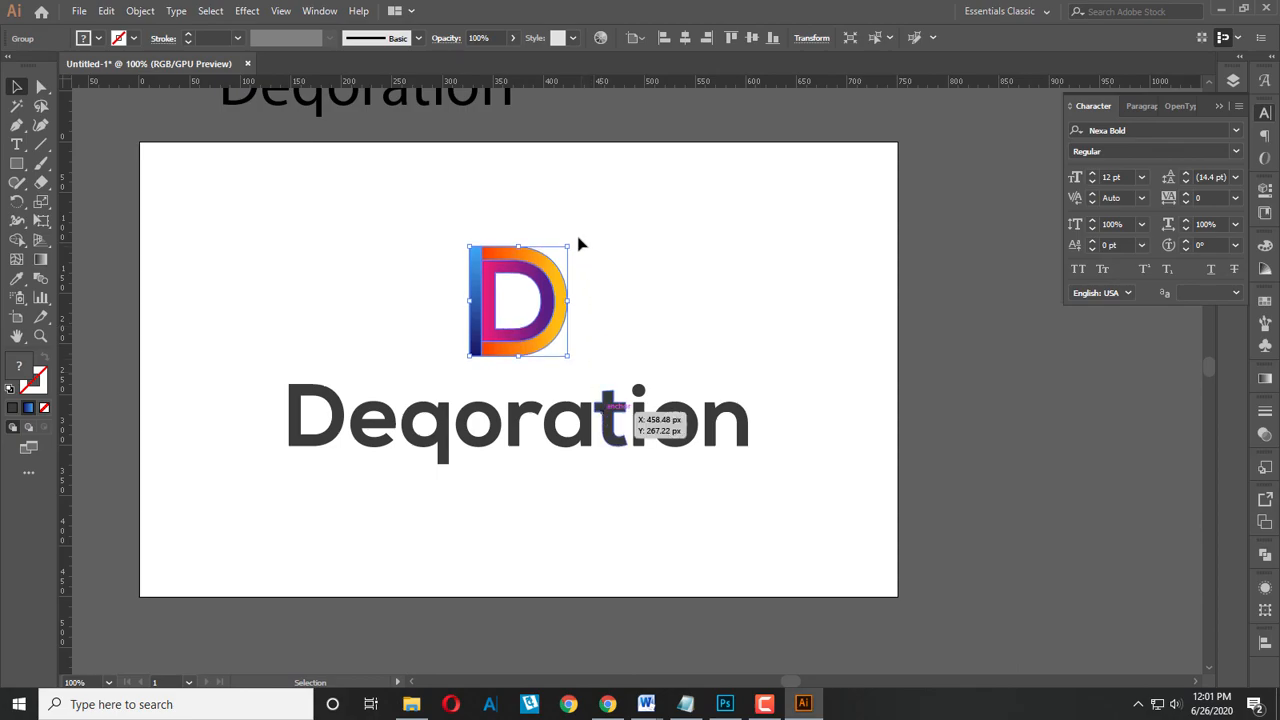
left_click_drag(569, 247, 579, 233)
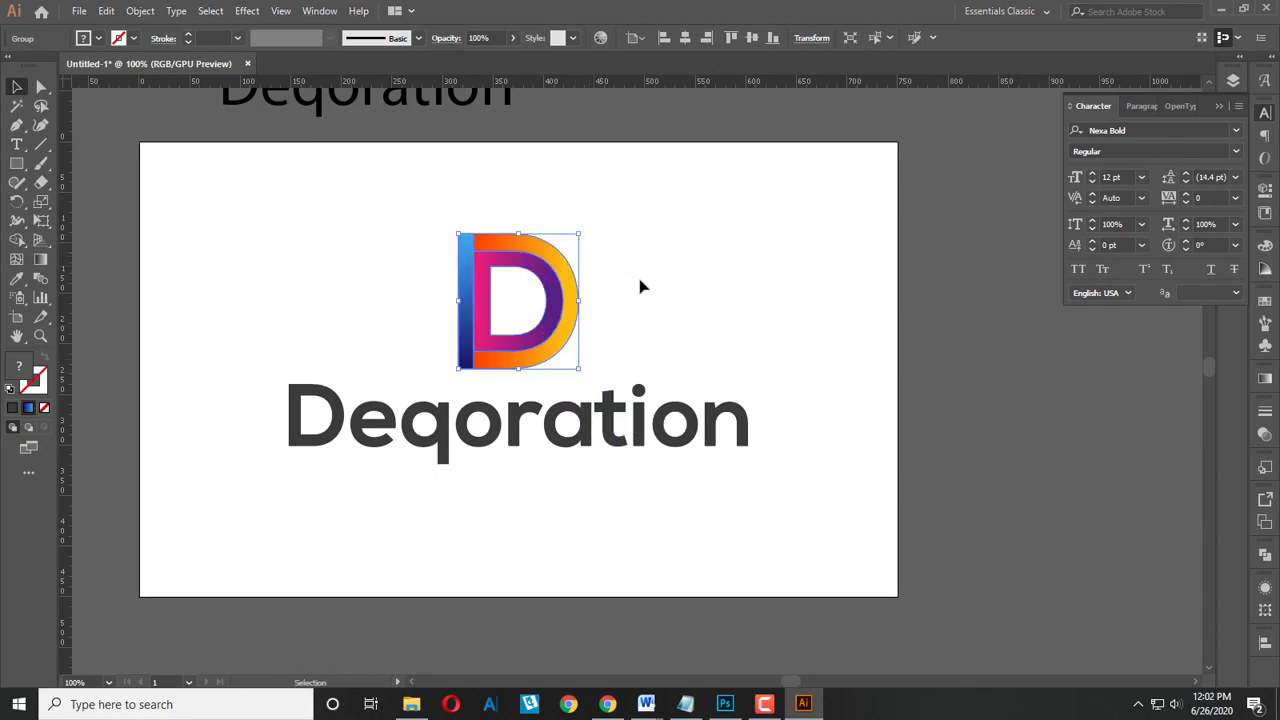
left_click(637, 486)
Group the D logo with the wordmark and centre the group vertically on the artboard.
scroll(620, 483, "up", 1)
left_click_drag(284, 285, 831, 588)
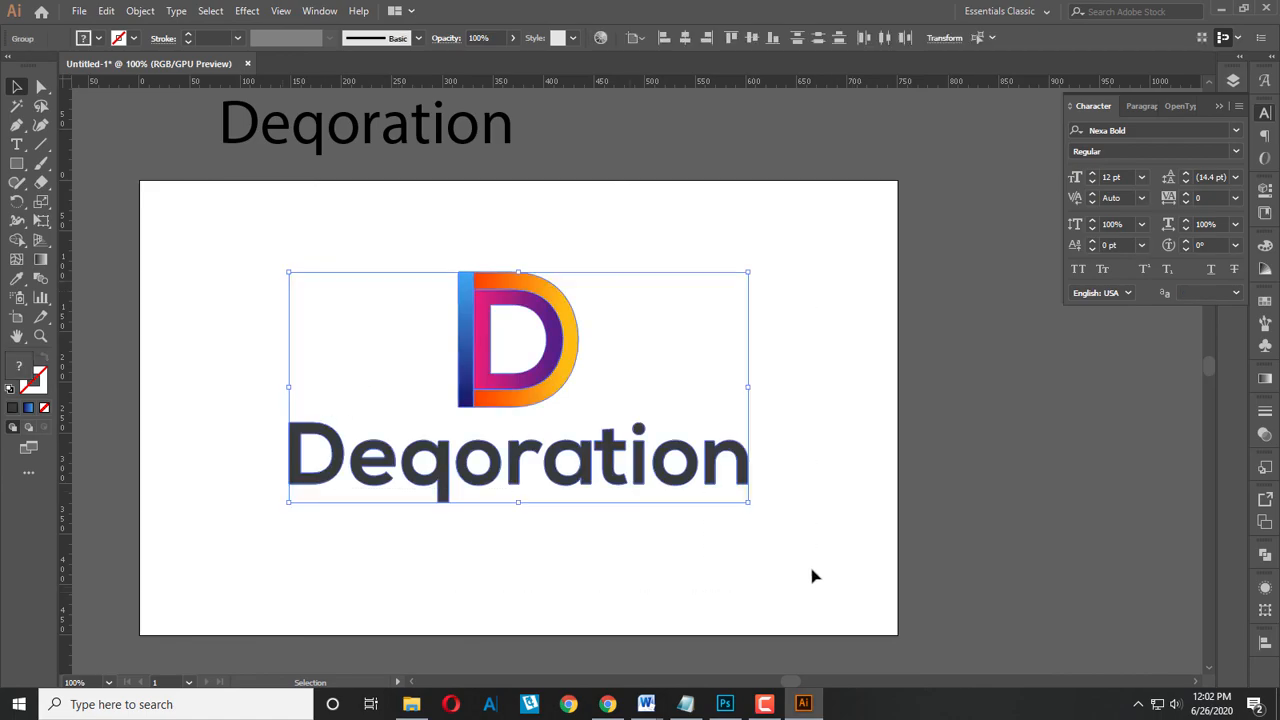
key("ctrl+g")
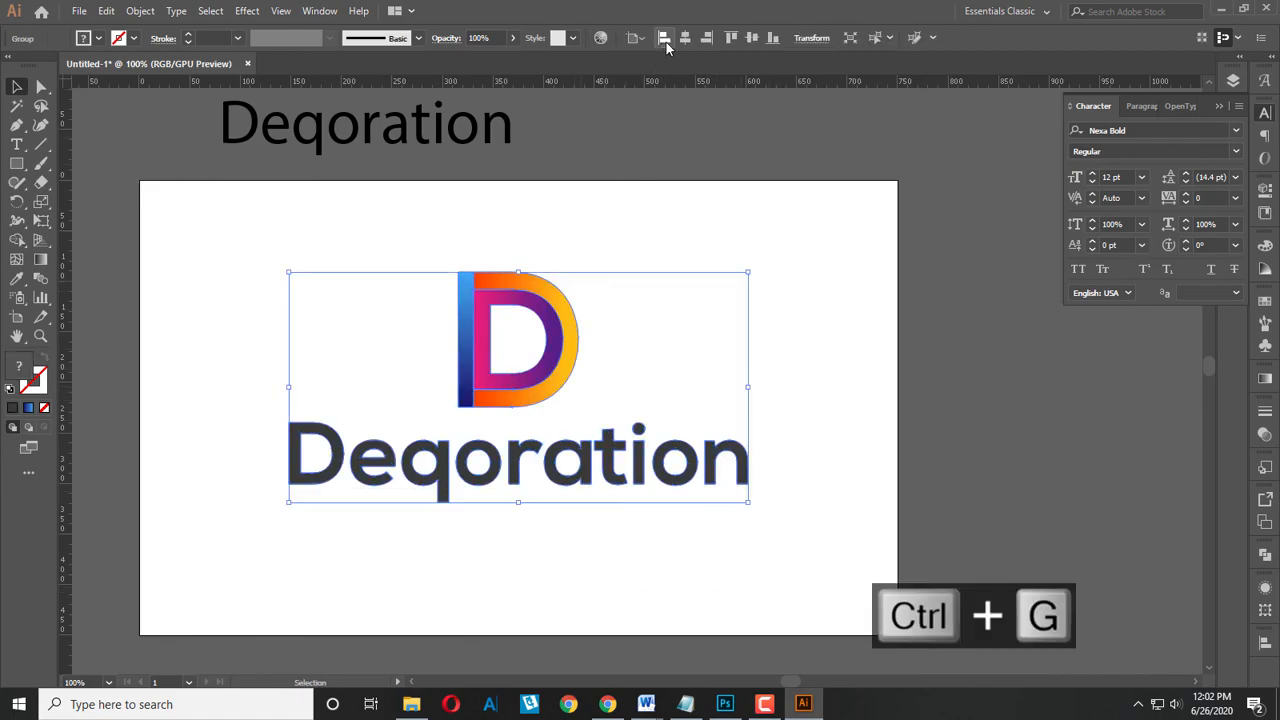
left_click(752, 37)
left_click(828, 407)
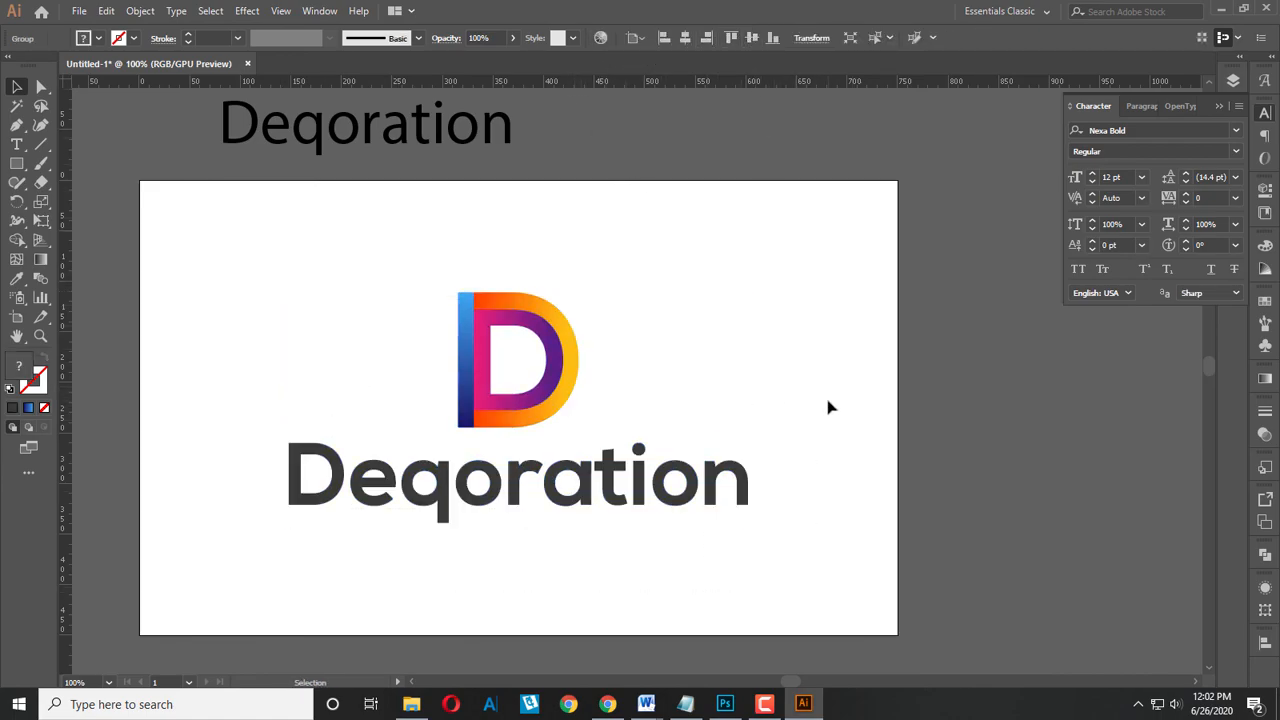
Fit the artboard to the window and collapse the Character panel to view the finished logo.
scroll(788, 429, "down", 1)
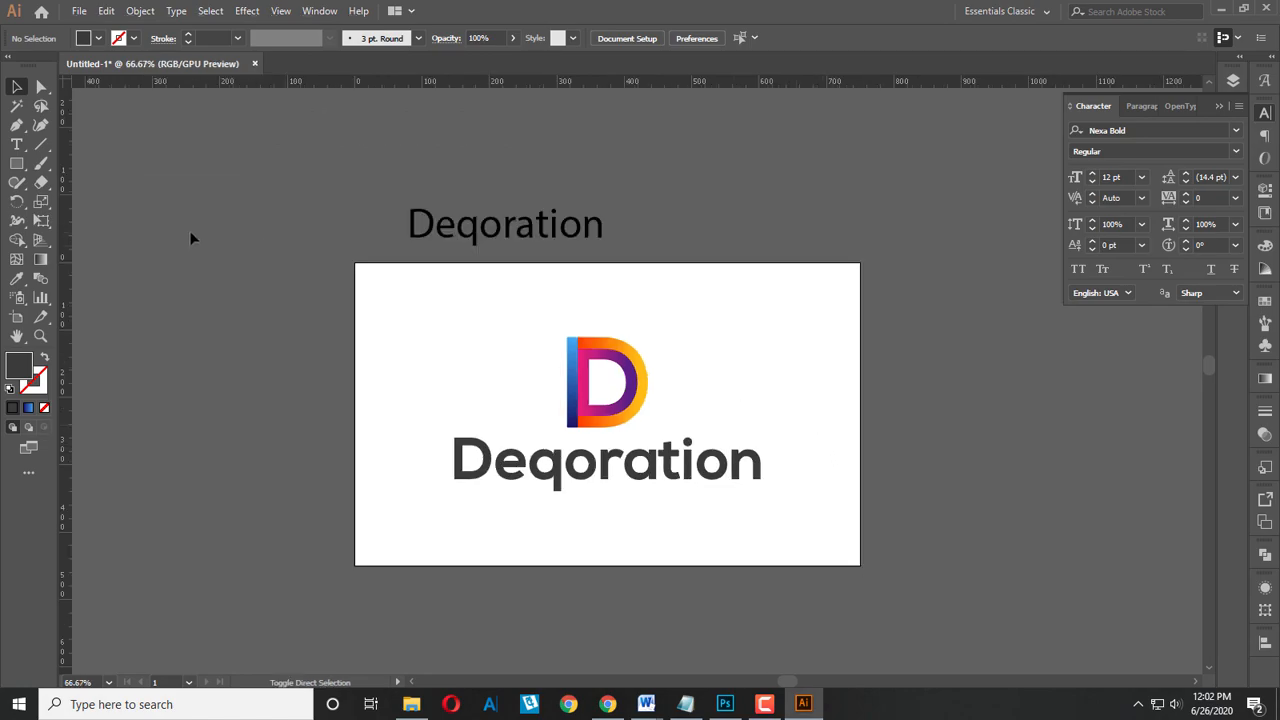
key("ctrl+0")
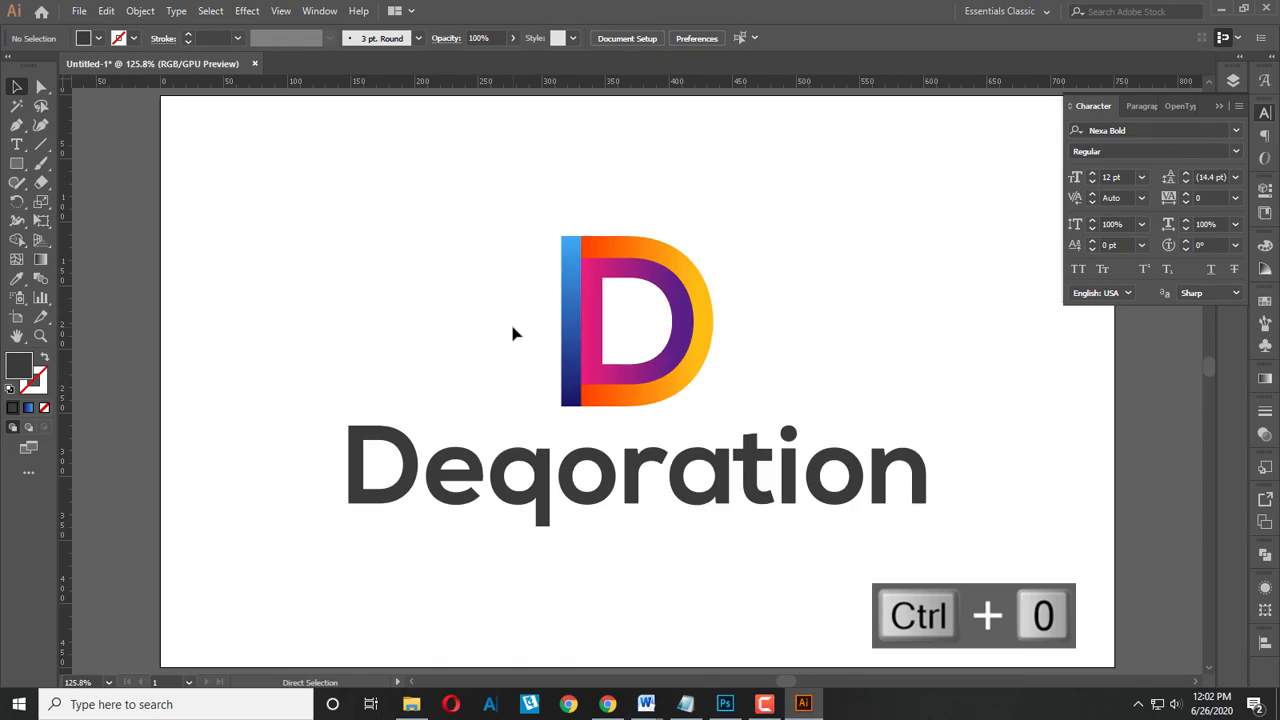
left_click(1218, 106)
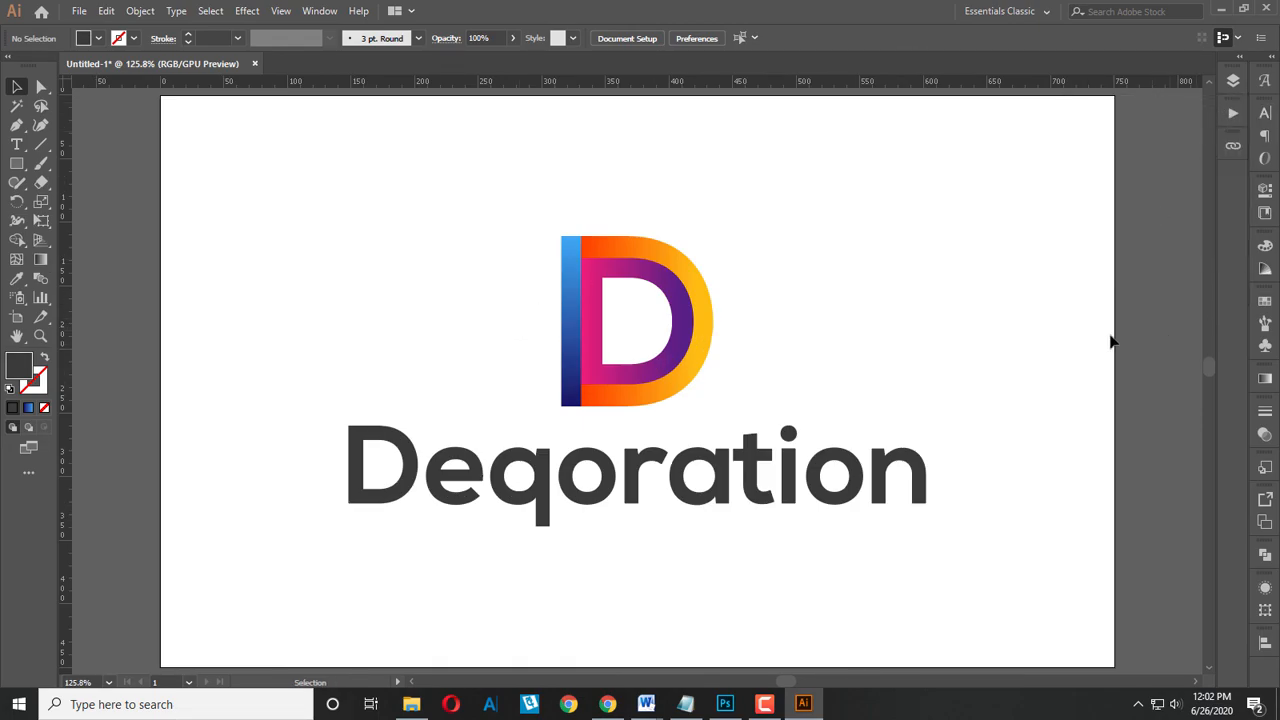